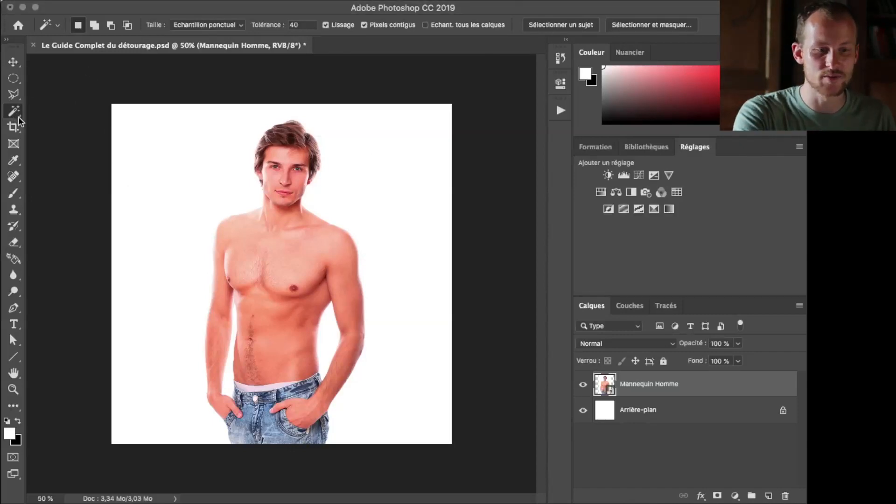
Draw a freehand Lasso selection in the white area beside the man's head, and deselect it
key(l)
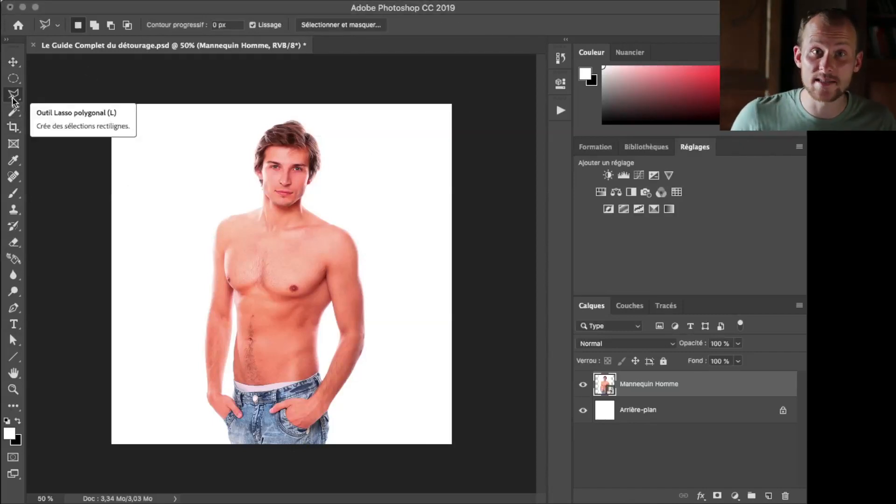
drag(13, 98, 42, 94)
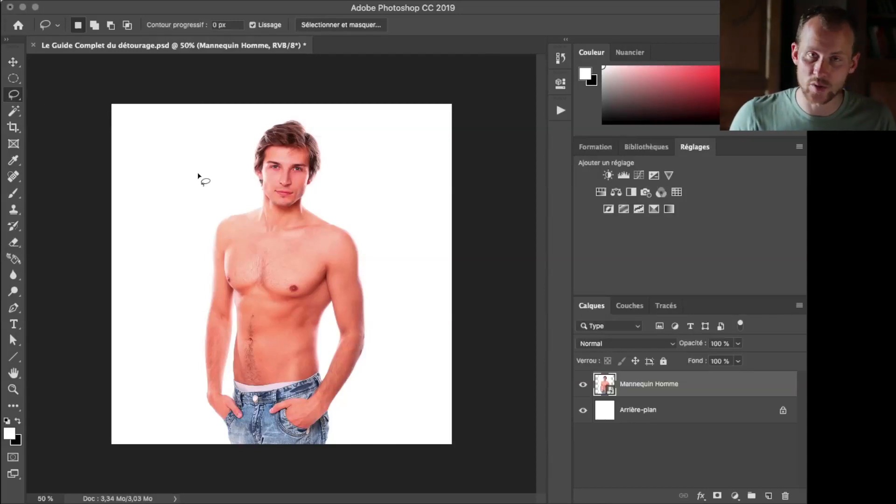
mouse_move(248, 161)
mouse_down()
mouse_move(191, 157)
mouse_move(195, 191)
mouse_move(216, 223)
mouse_move(220, 181)
mouse_move(248, 183)
mouse_move(247, 160)
mouse_up()
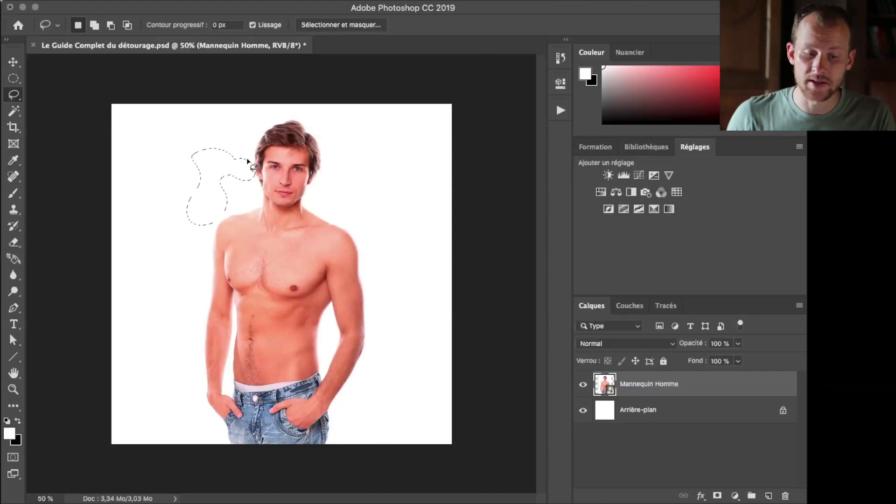
click(248, 161)
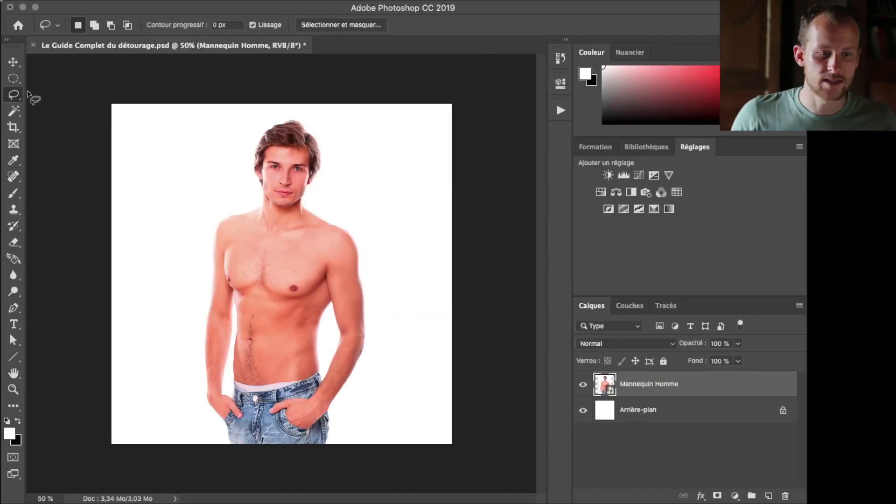
Draw a straight-sided selection in the white area beside the man's head with the Polygonal Lasso, and deselect it
drag(13, 94, 35, 106)
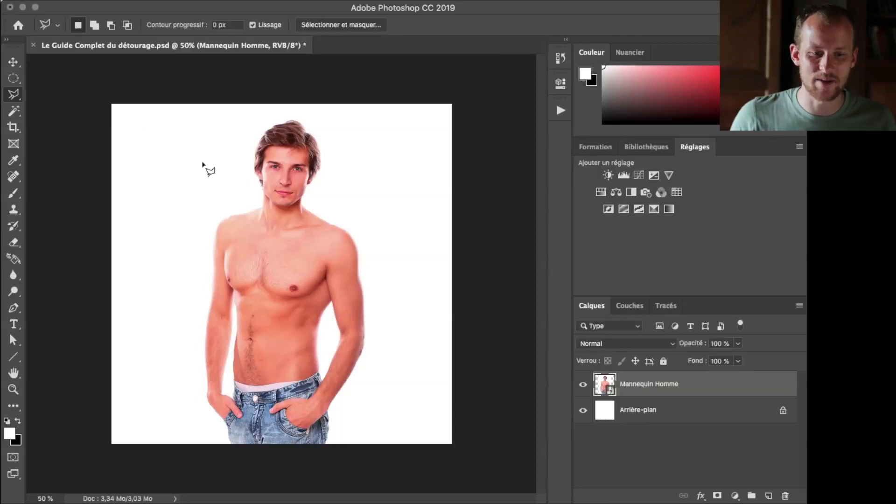
click(189, 131)
click(148, 150)
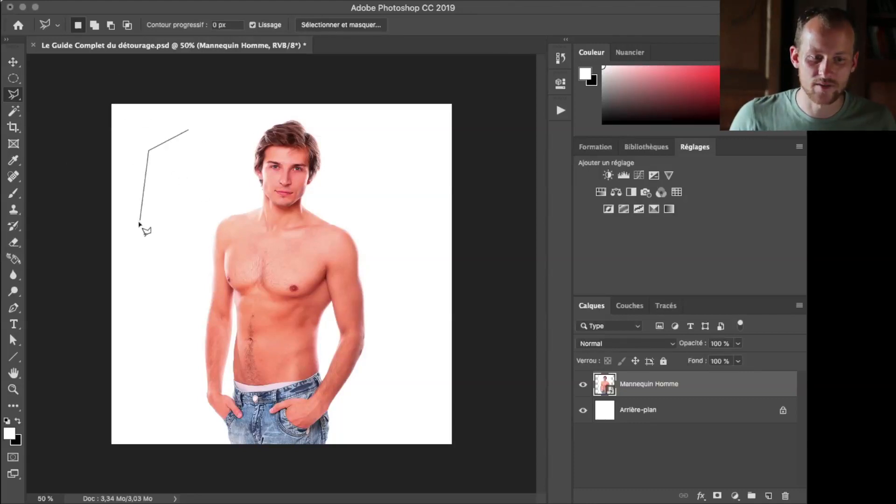
click(149, 186)
click(175, 236)
click(218, 193)
click(242, 136)
click(189, 130)
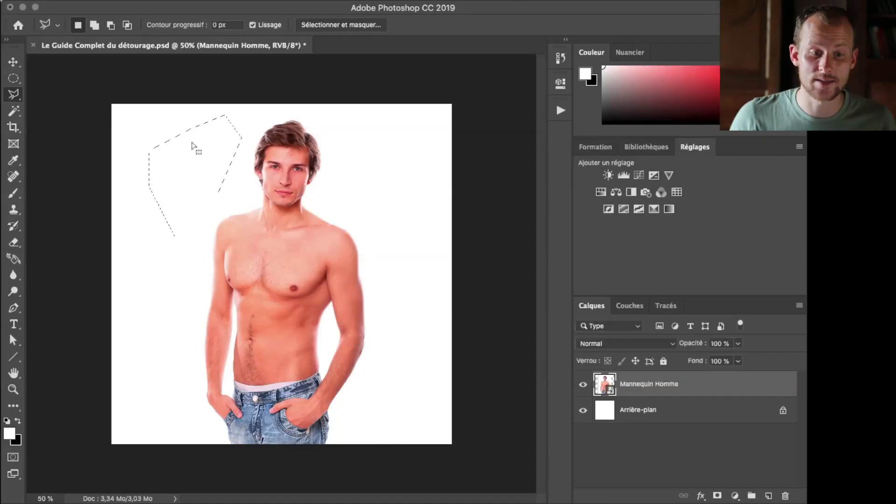
key(ctrl+d)
Cycle through the lasso tool variants and end on the Magnetic Lasso tool
drag(14, 94, 41, 117)
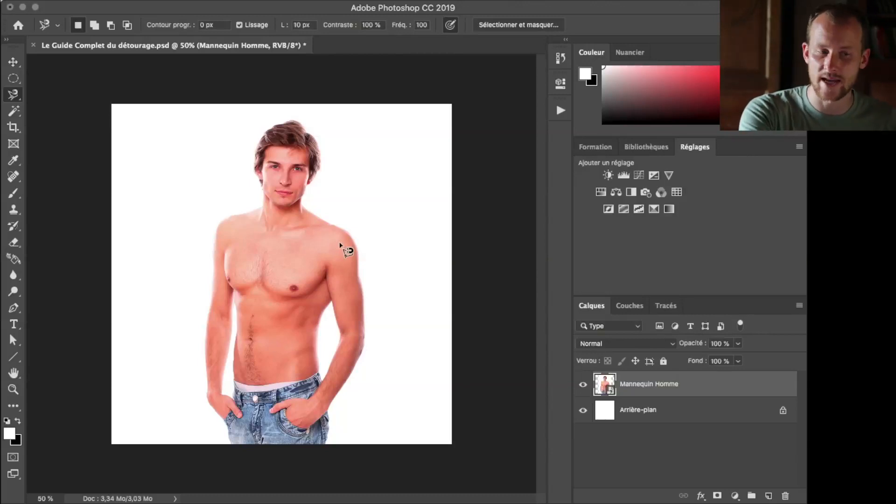
key(shift+l)
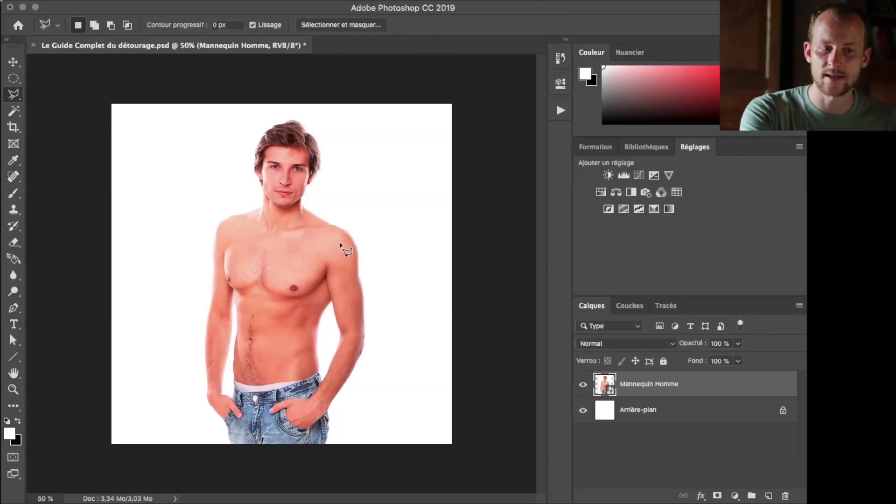
key(shift+l)
key(shift+l)
key(shift+l)
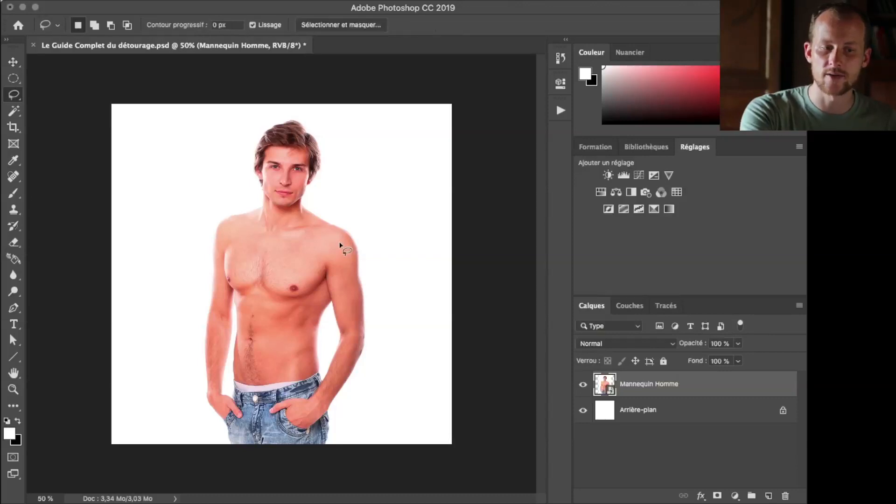
key(shift+l)
key(shift+l)
key(shift+l)
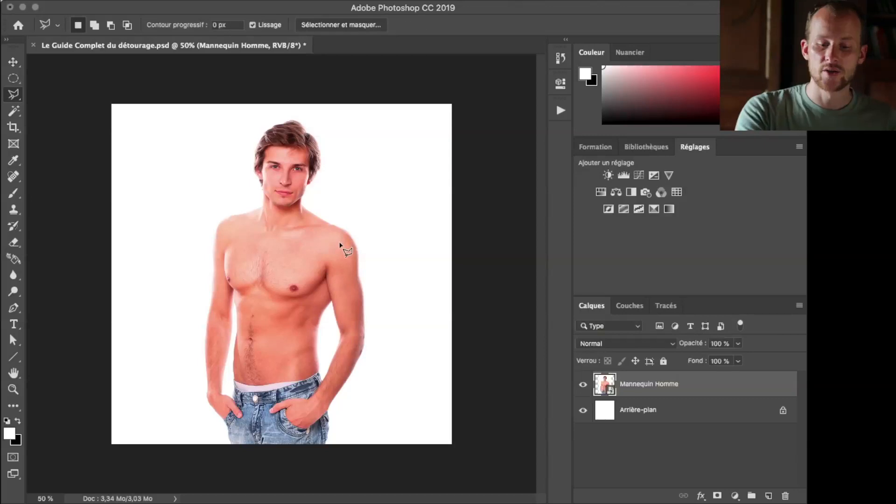
key(shift+l)
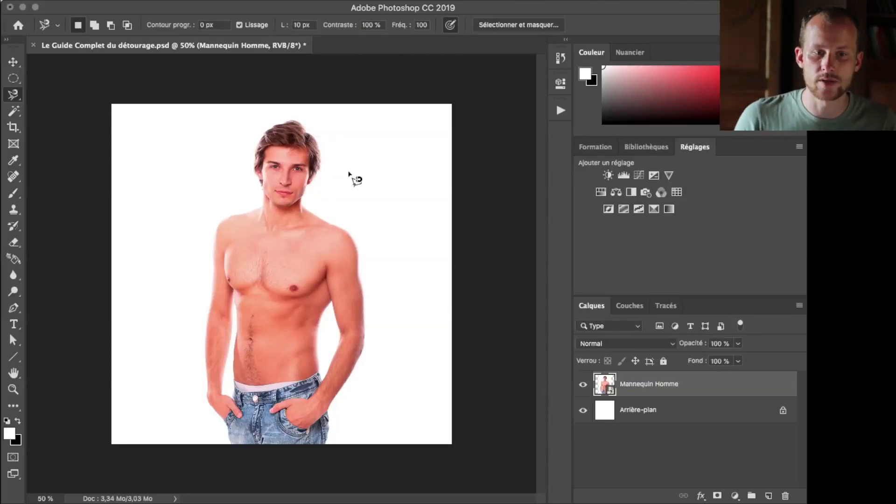
Trace the man's whole outline with the Magnetic Lasso, starting and closing at the lower edge of the jeans
click(325, 446)
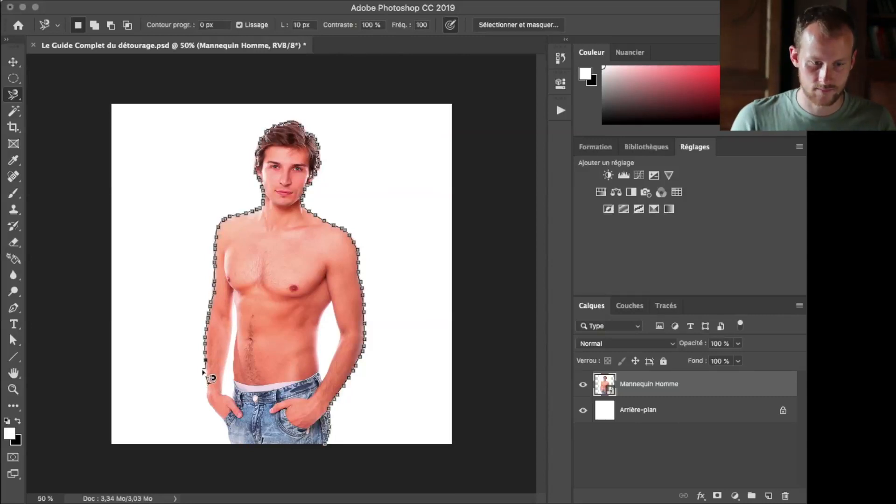
click(326, 445)
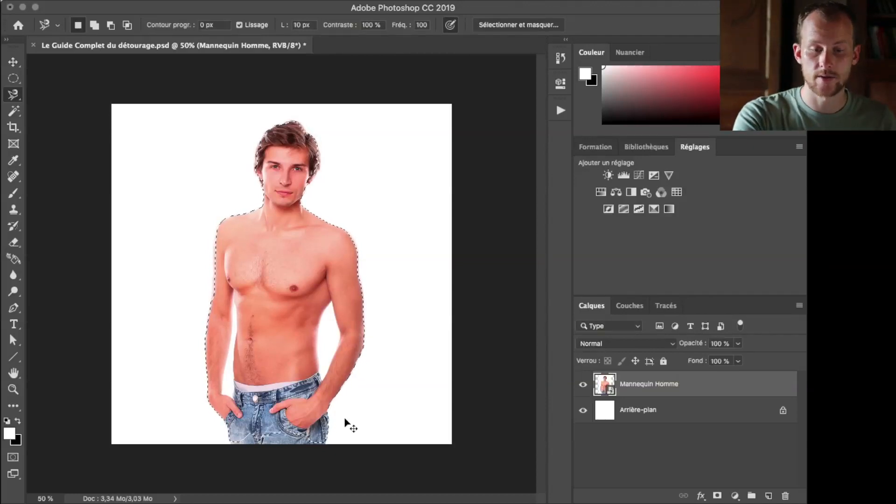
Add the missing lower part of the jeans to the selection with the freehand Lasso
key(super+plus)
key(super+plus)
key(super+plus)
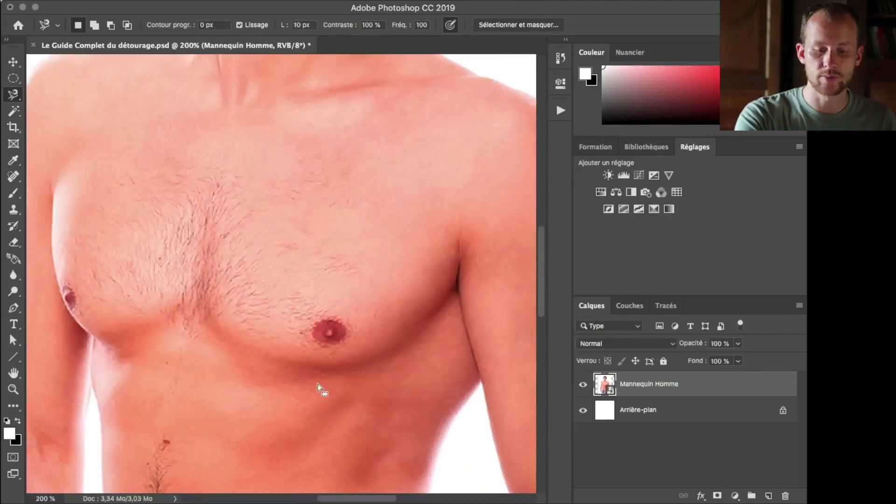
key(space)
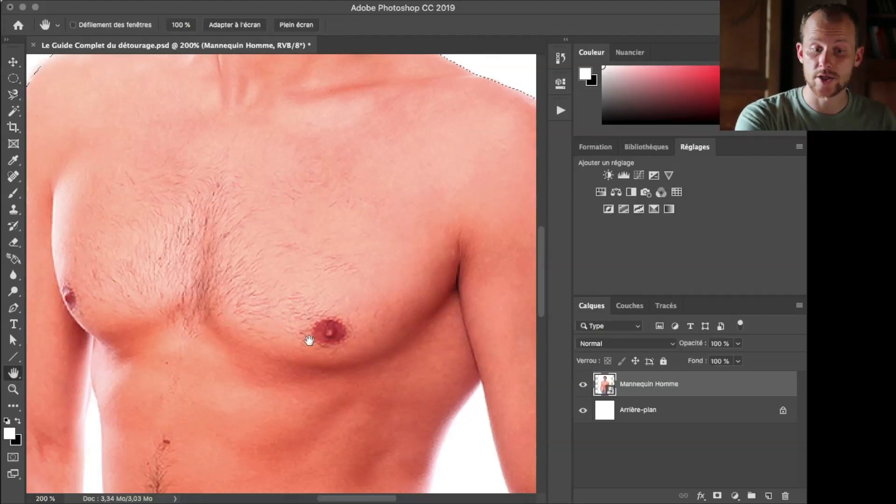
drag(292, 359, 304, 150)
drag(296, 300, 276, 174)
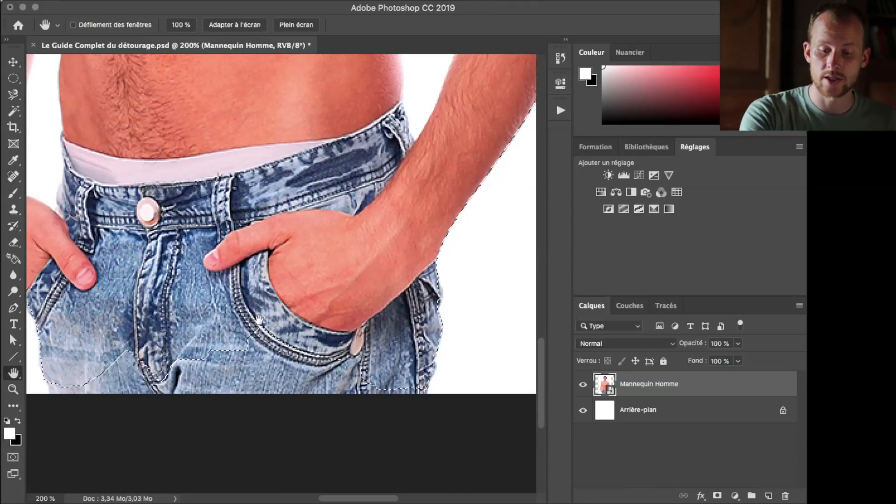
key(l)
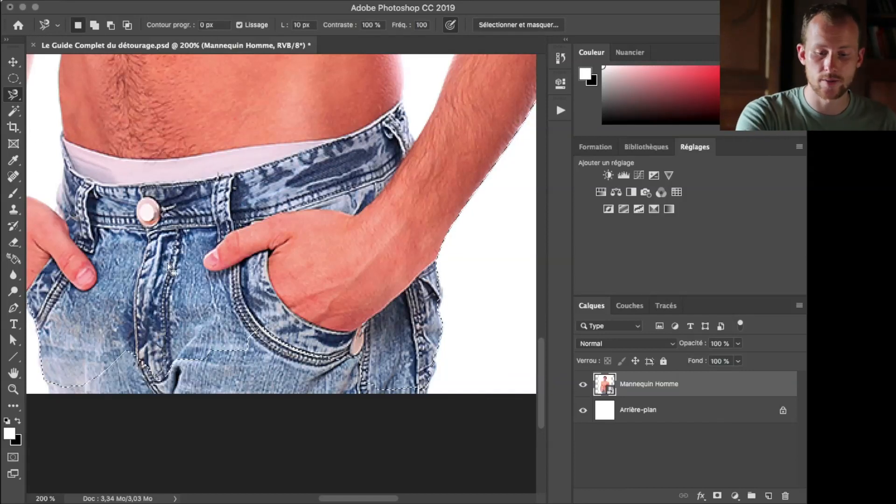
key(shift+l)
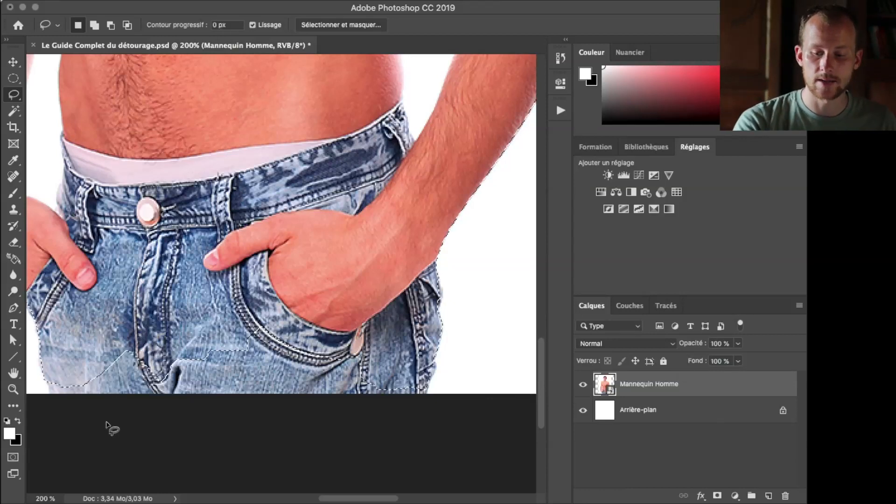
key(shift)
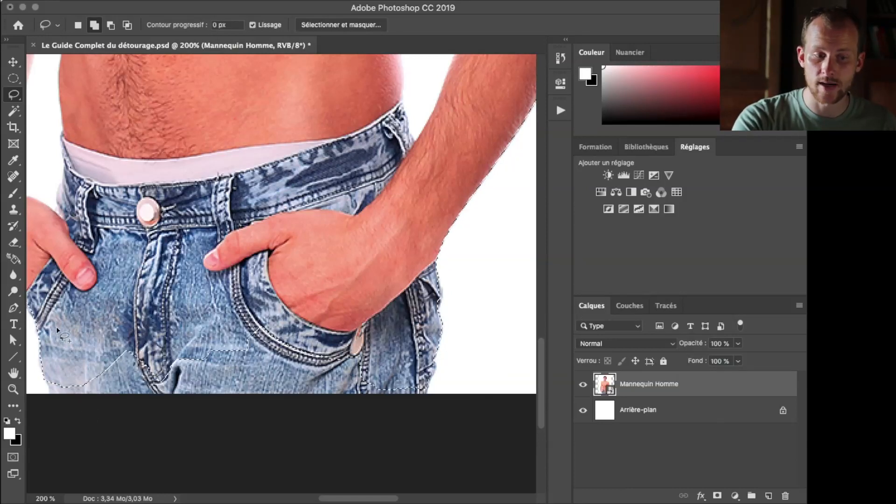
mouse_move(60, 321)
mouse_down()
mouse_move(44, 383)
mouse_move(60, 407)
mouse_move(90, 422)
mouse_move(359, 420)
mouse_up()
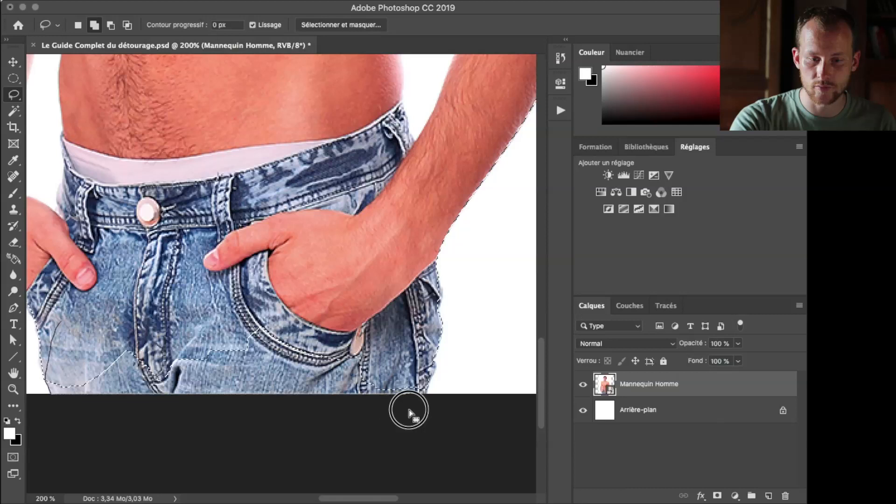
mouse_move(428, 393)
mouse_down()
mouse_move(437, 358)
mouse_move(420, 341)
mouse_move(378, 335)
mouse_move(300, 287)
mouse_move(262, 281)
mouse_move(133, 297)
mouse_move(63, 325)
mouse_up()
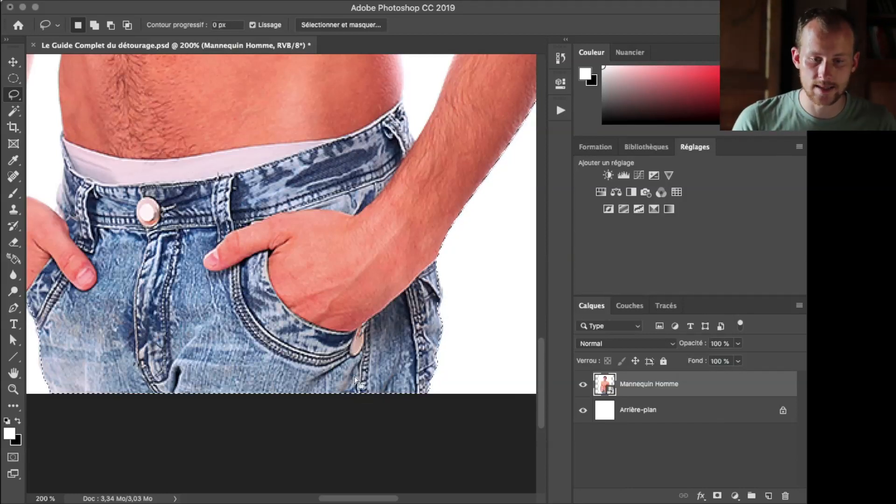
Add the outer edge of the man's left arm to the selection with the Polygonal Lasso
scroll(316, 362, up, 15)
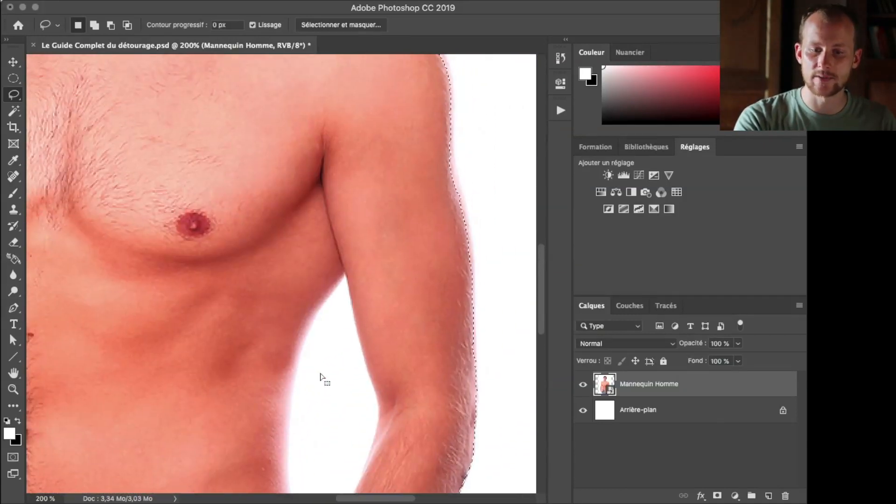
scroll(347, 378, up, 1)
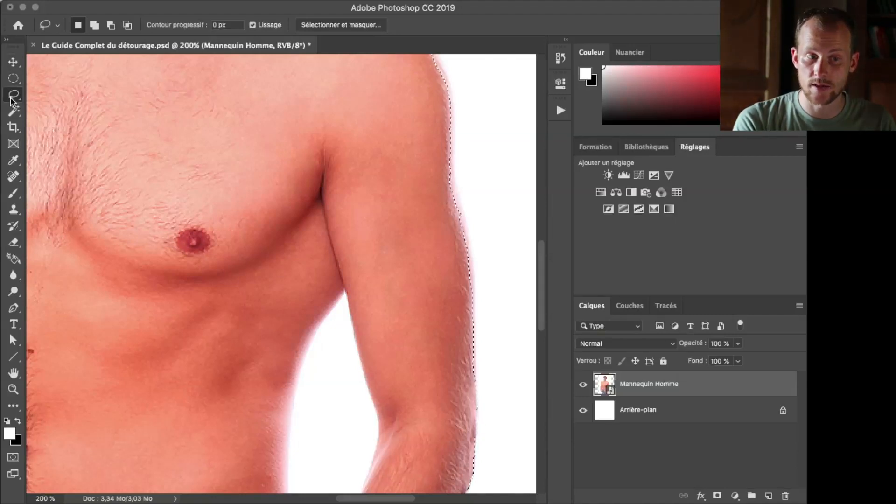
key(shift+l)
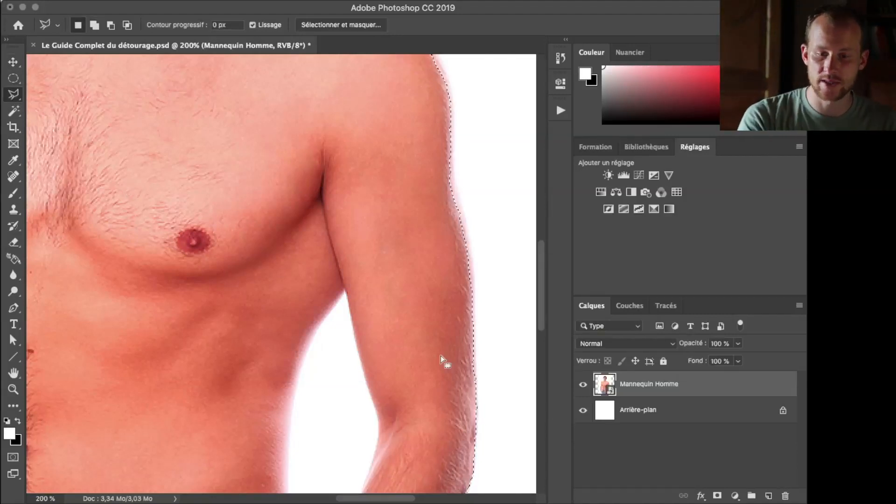
scroll(439, 374, down, 2)
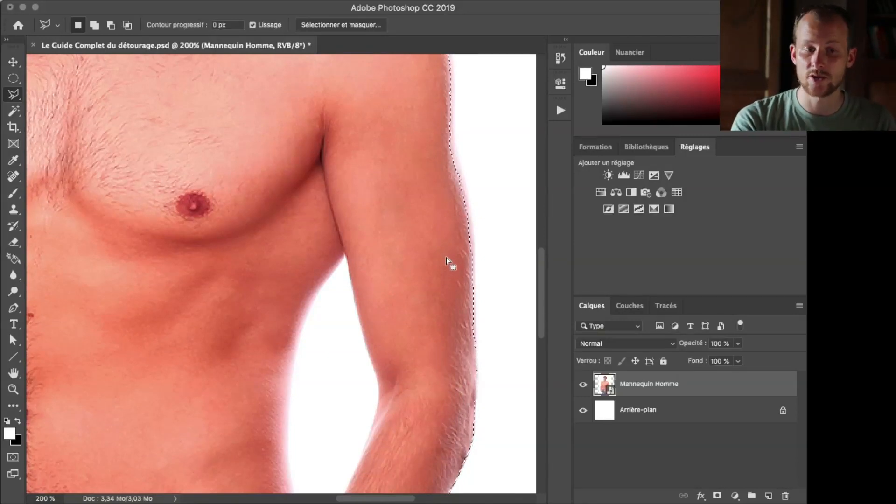
shift+click(476, 343)
click(470, 243)
click(460, 178)
click(451, 93)
click(422, 63)
double_click(442, 302)
Add the hair and ears to the selection by outlining the head with the Polygonal Lasso
scroll(442, 302, up, 12)
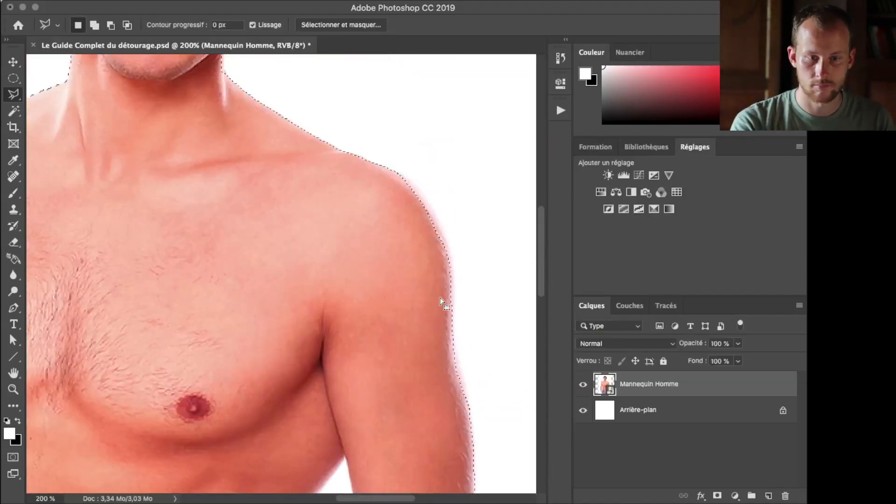
shift+click(252, 315)
click(279, 335)
click(292, 334)
click(319, 298)
click(327, 275)
click(335, 244)
click(331, 217)
click(322, 179)
click(311, 156)
click(271, 134)
click(254, 93)
click(237, 85)
click(212, 82)
click(116, 124)
click(91, 156)
click(74, 205)
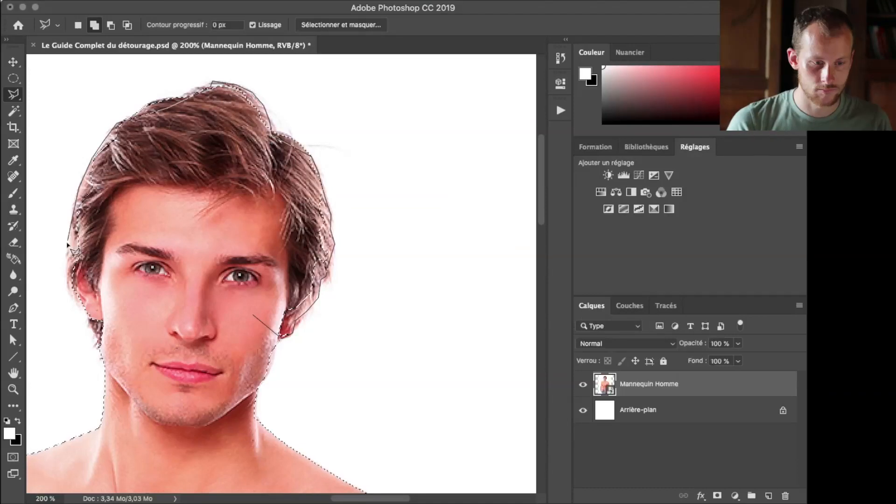
click(66, 247)
click(70, 294)
click(97, 350)
double_click(193, 320)
Add the outer edge of the man's right arm to the selection with the Polygonal Lasso
scroll(194, 320, down, 9)
scroll(193, 320, left, 6)
shift+click(270, 102)
click(236, 112)
click(220, 194)
click(216, 360)
click(204, 444)
click(226, 460)
double_click(294, 164)
scroll(277, 286, down, 10)
scroll(277, 286, right, 6)
scroll(277, 286, up, 3)
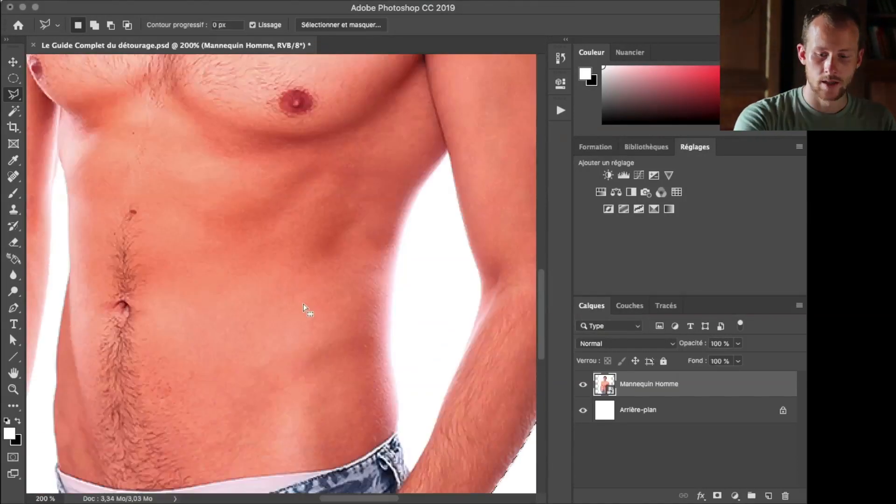
key(super+minus)
key(super+minus)
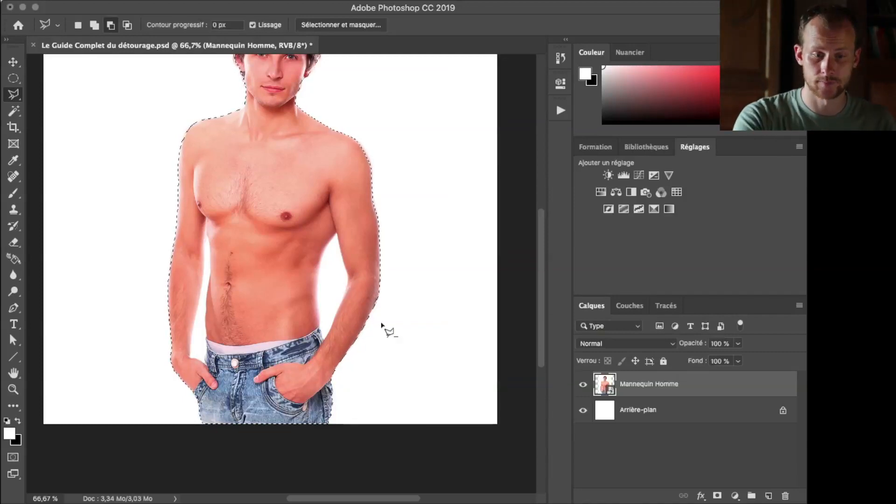
key(super+m)
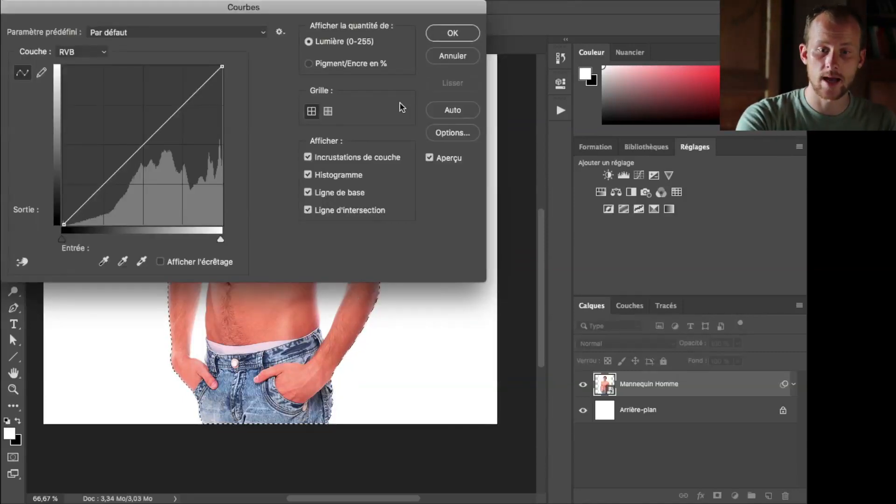
click(446, 59)
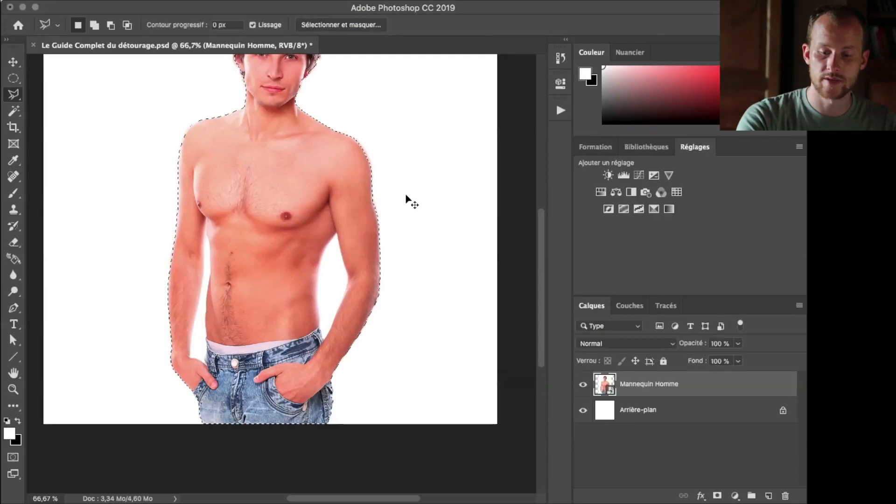
Subtract the white gap between the torso and the man's left arm from the selection with the Magnetic Lasso
key(super+plus)
key(super+plus)
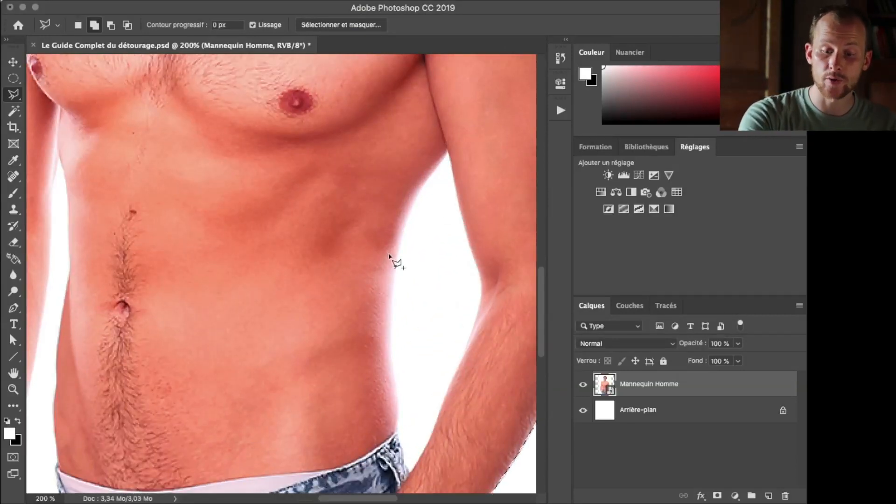
key(shift+l)
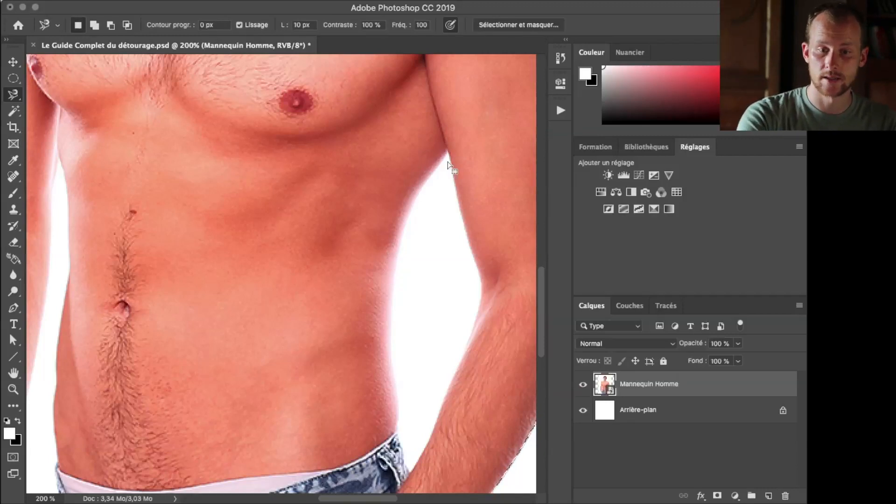
key(alt)
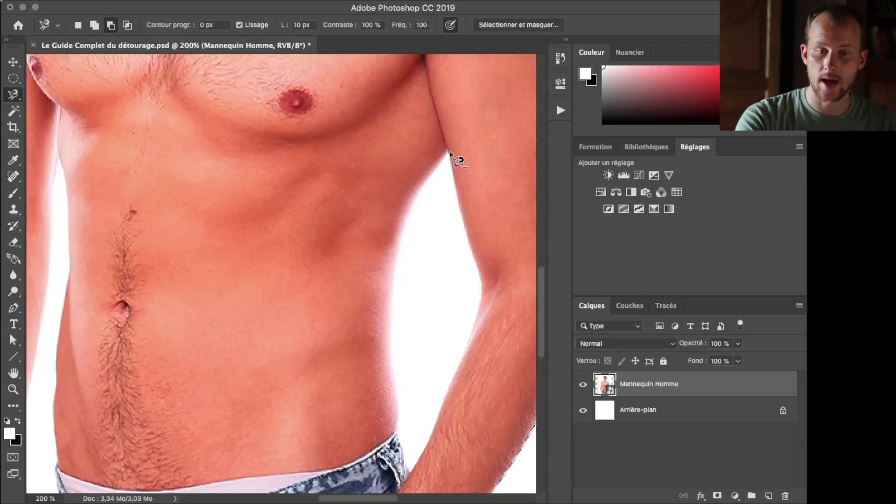
click(447, 148)
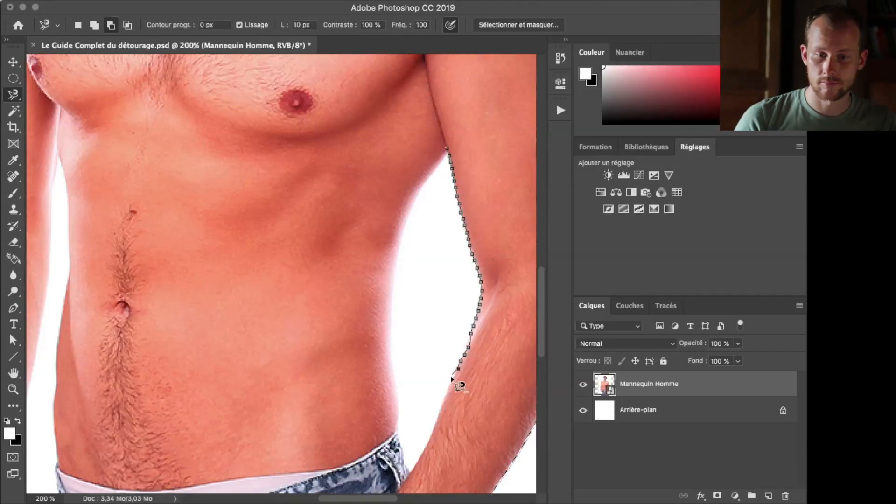
click(449, 151)
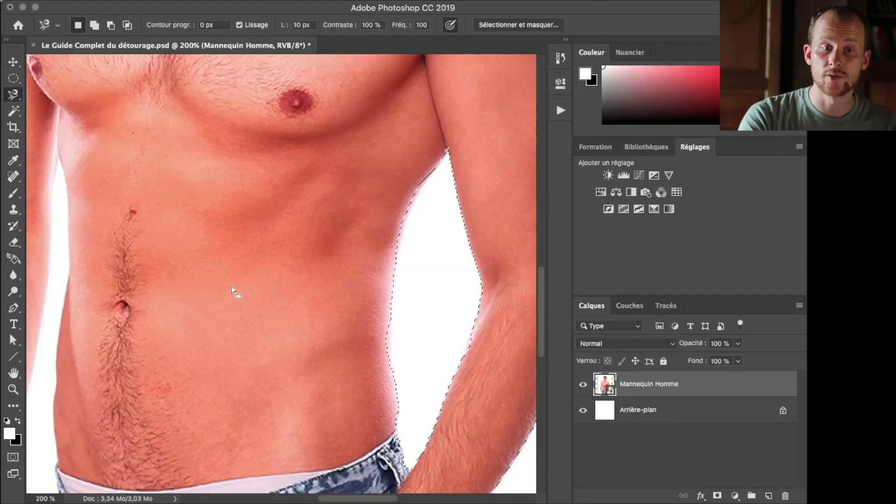
Subtract the white gap between the torso and the man's right arm from the selection with the Magnetic Lasso
drag(210, 296, 386, 182)
click(185, 414)
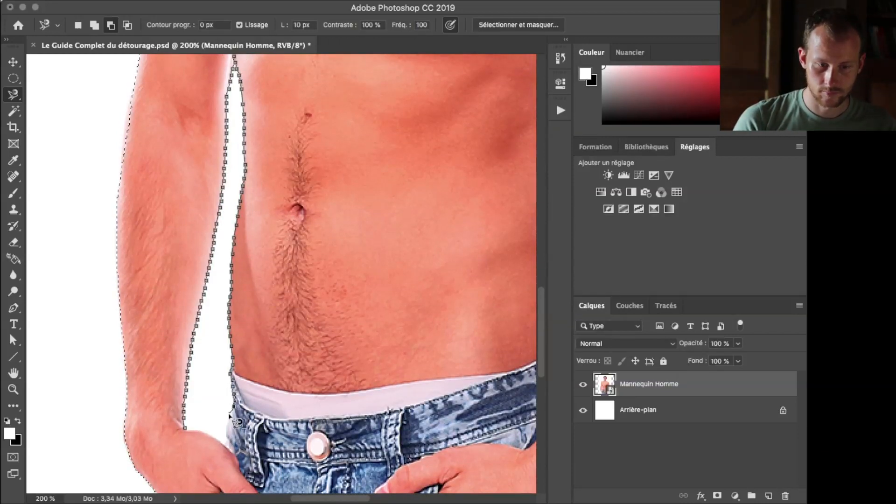
click(184, 428)
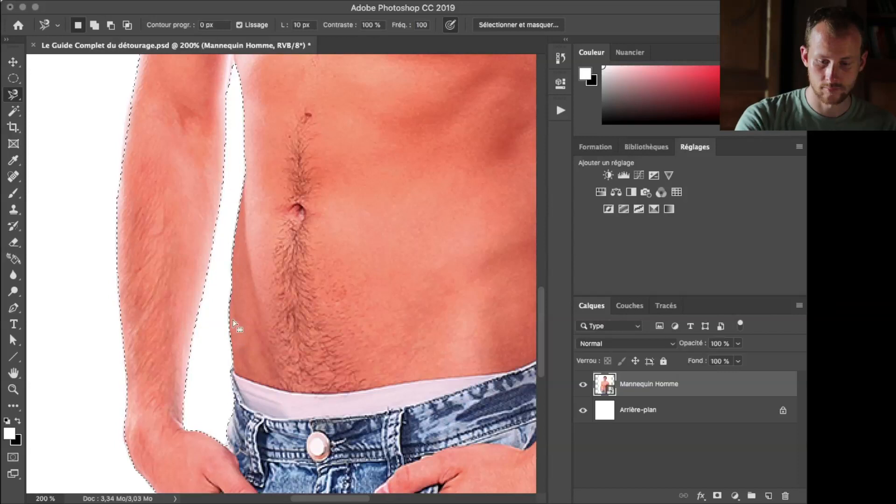
Mask the Mannequin Homme layer with the selection and hide the Arrière-plan layer
key(super+minus)
key(super+minus)
key(super+minus)
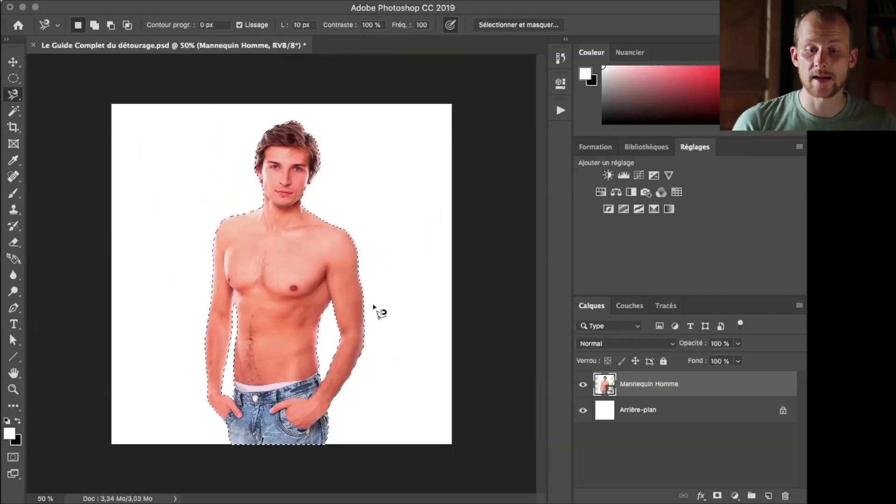
click(718, 496)
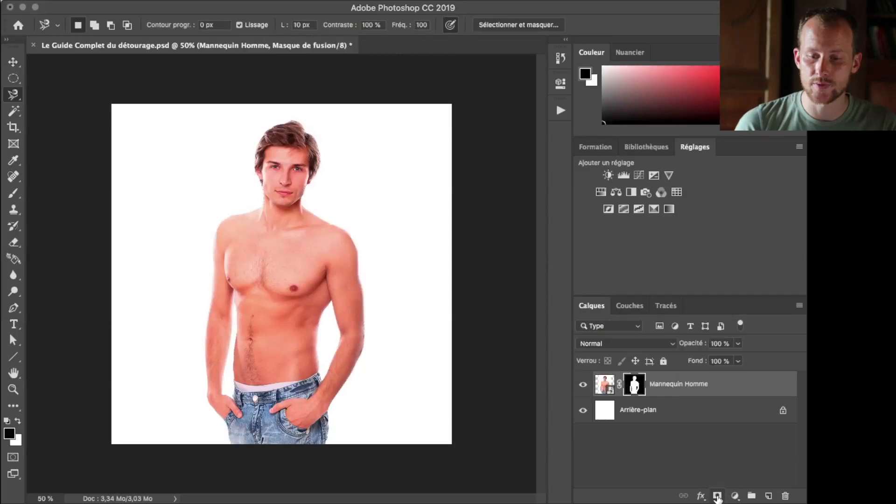
click(583, 411)
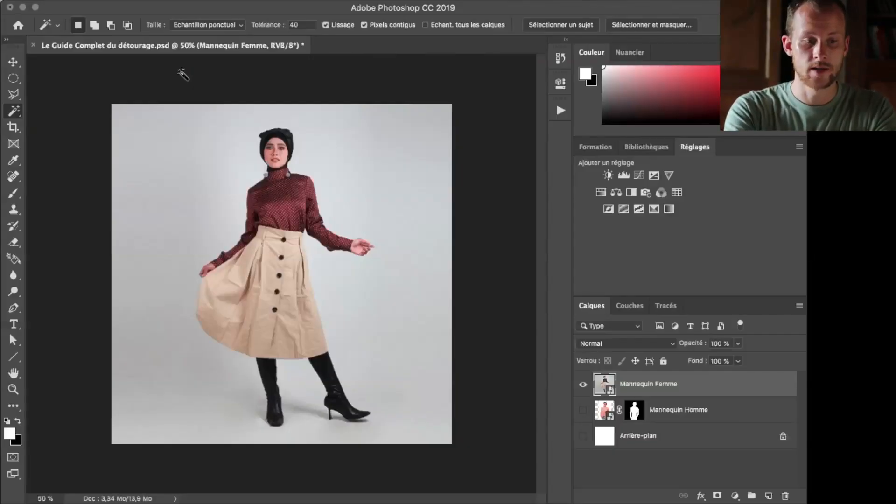
Select the grey backdrop on both sides of the woman with the Quick Selection tool and a 62 px brush
key(shift+w)
key(shift+w)
key(shift+w)
key(shift+w)
key(shift+w)
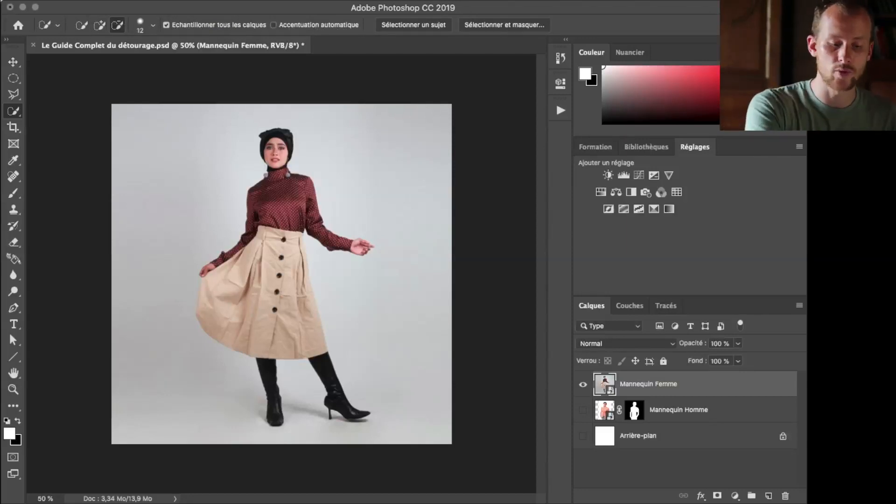
mouse_move(195, 206)
mouse_down()
mouse_move(217, 205)
mouse_move(203, 201)
mouse_up()
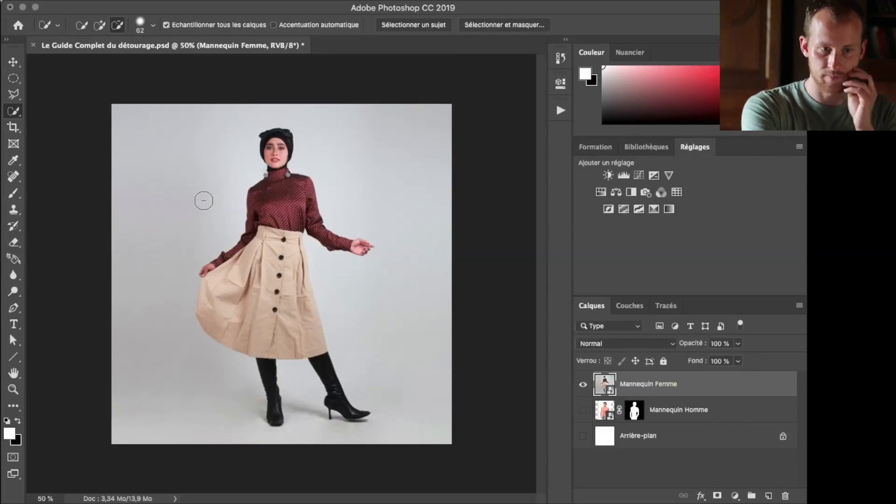
click(81, 27)
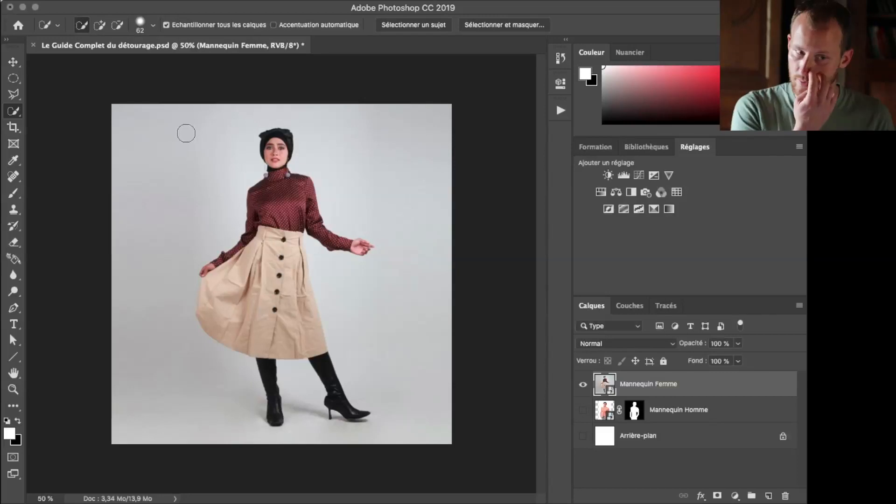
drag(177, 127, 151, 216)
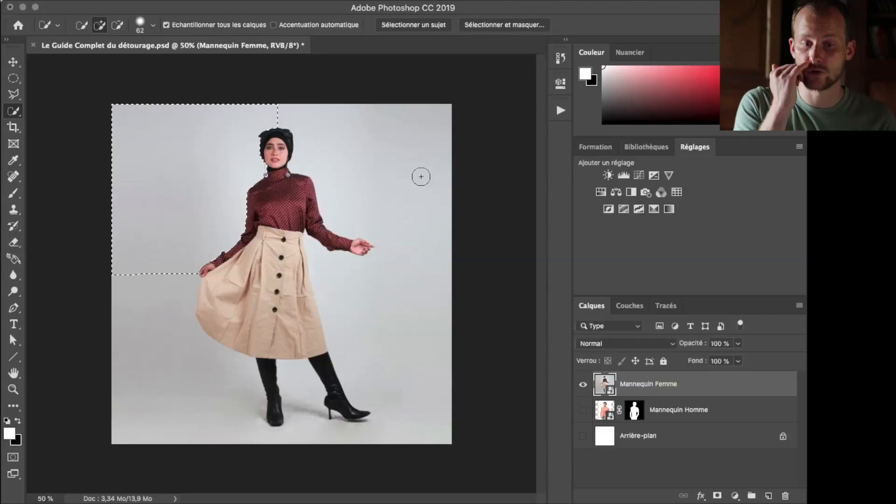
drag(422, 182, 406, 144)
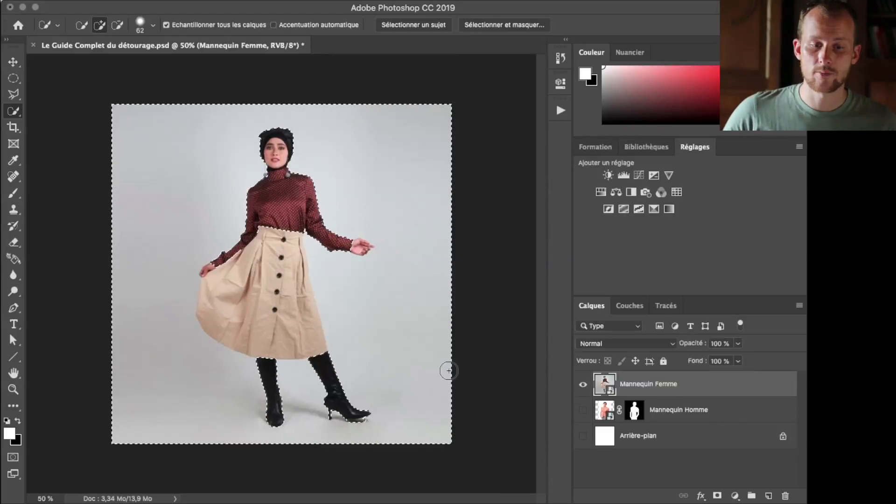
Subtract the skirt from the backdrop selection with the Quick Selection tool, reducing the brush to 2 px
click(118, 25)
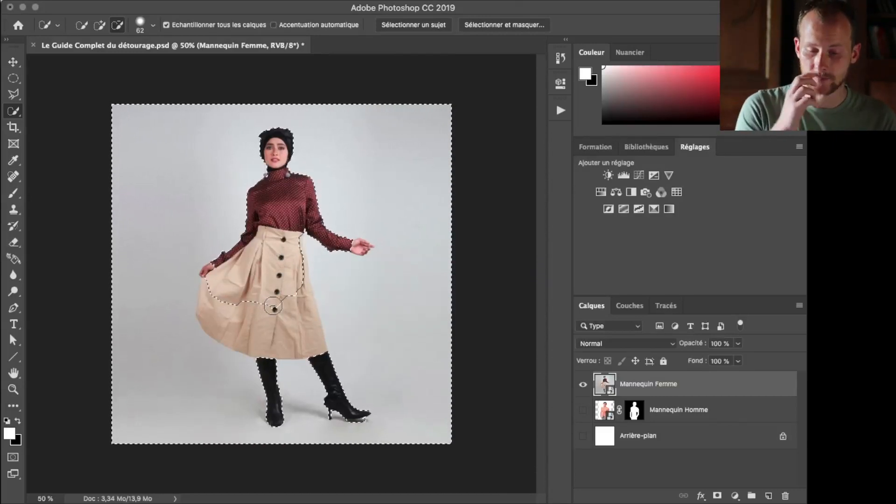
key(super+plus)
key(super+plus)
key(super+plus)
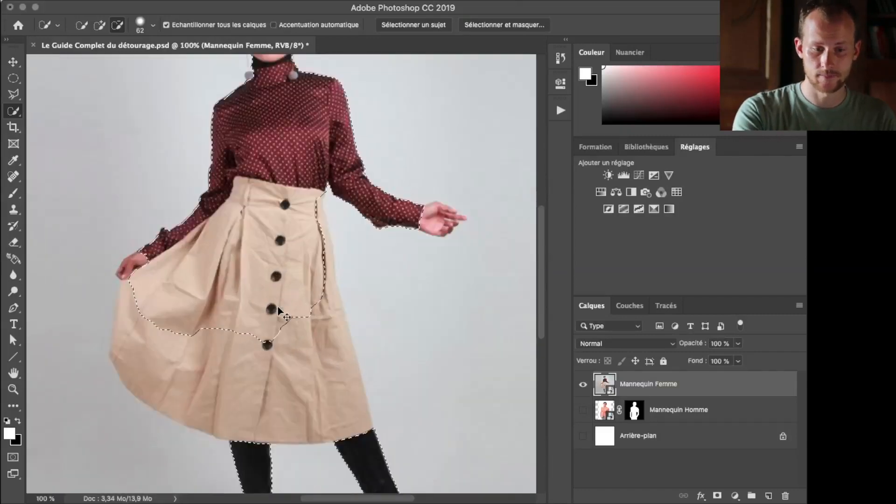
scroll(284, 280, down, 2)
drag(290, 236, 274, 280)
scroll(274, 280, down, 3)
scroll(274, 280, left, 2)
scroll(279, 280, up, 4)
key(bracketleft)
key(bracketleft)
key(bracketleft)
key(bracketleft)
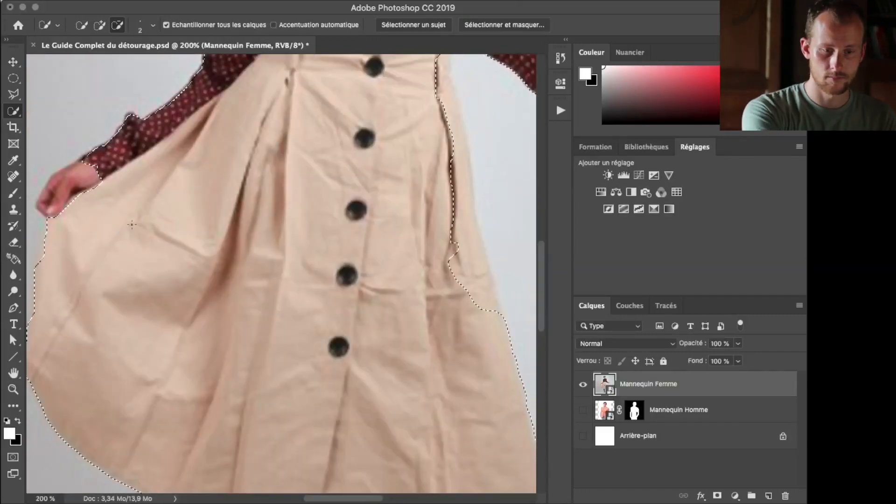
Refine the backdrop selection along the skirt edge and around the head with a 7 px subtracting Quick Selection brush
scroll(429, 245, right, 2)
scroll(415, 224, up, 4)
scroll(411, 208, right, 5)
scroll(360, 164, left, 4)
scroll(359, 164, up, 7)
key(bracketleft)
key(bracketleft)
key(bracketleft)
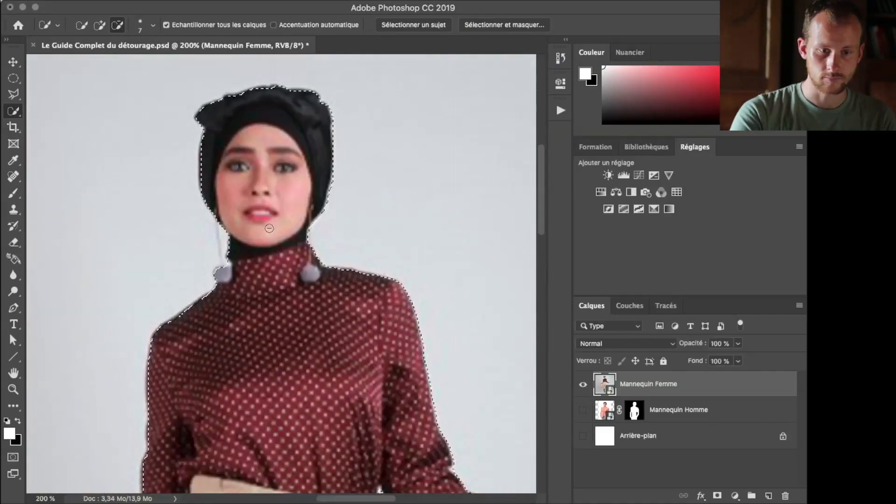
Add the floor area under the toe of the high-heeled boot to the backdrop selection with the Quick Selection tool
scroll(212, 192, down, 15)
scroll(212, 192, right, 3)
click(104, 28)
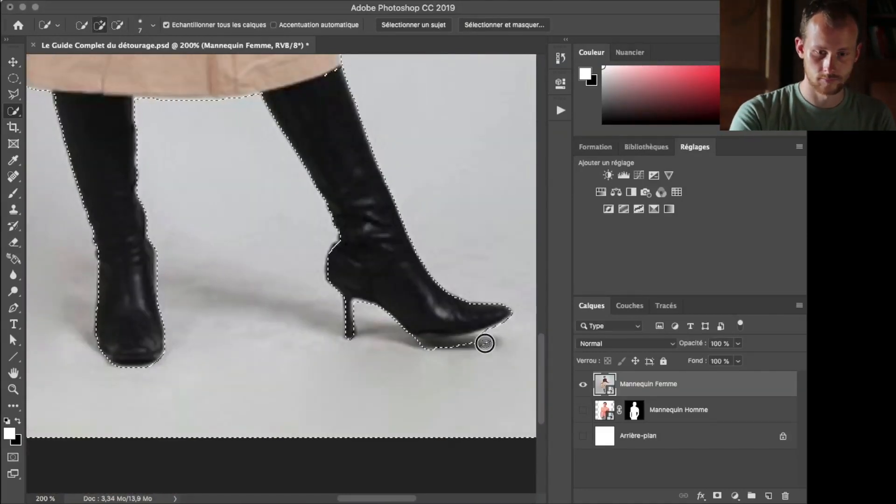
drag(484, 344, 492, 331)
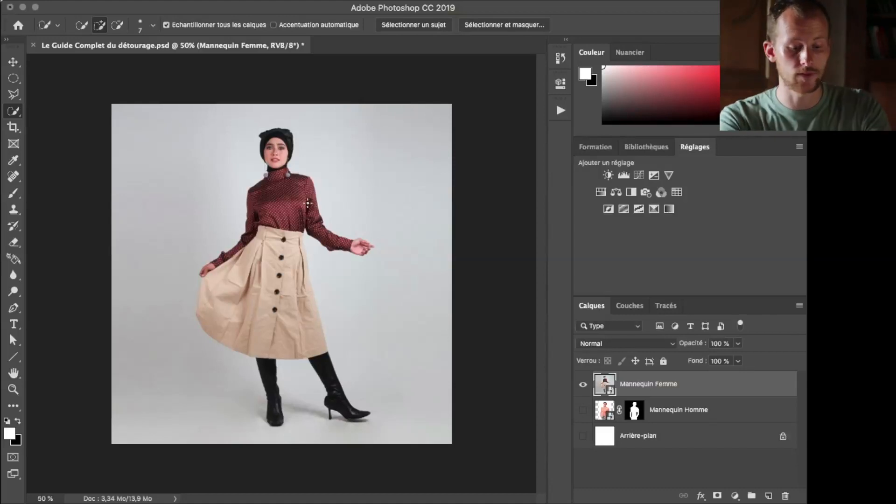
Try the Magic Wand on the backdrop's upper-left area with tolerance 40 and contiguous pixels, and clear the selection
key(shift+w)
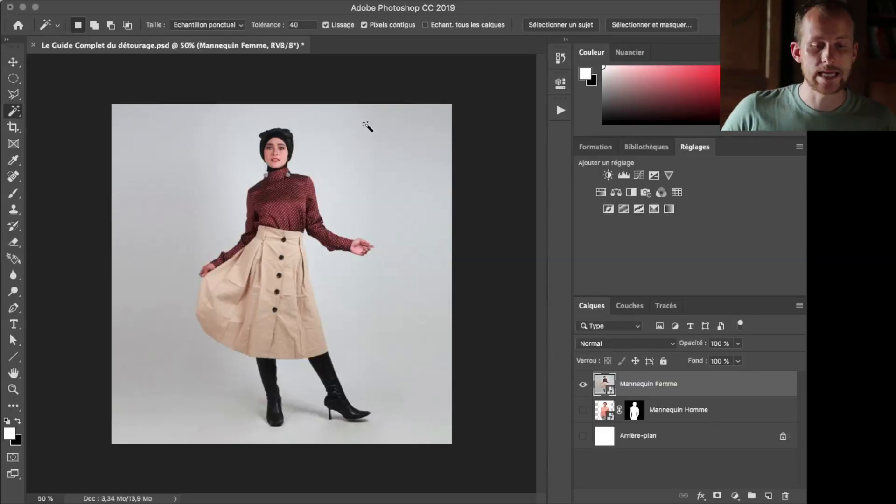
click(146, 138)
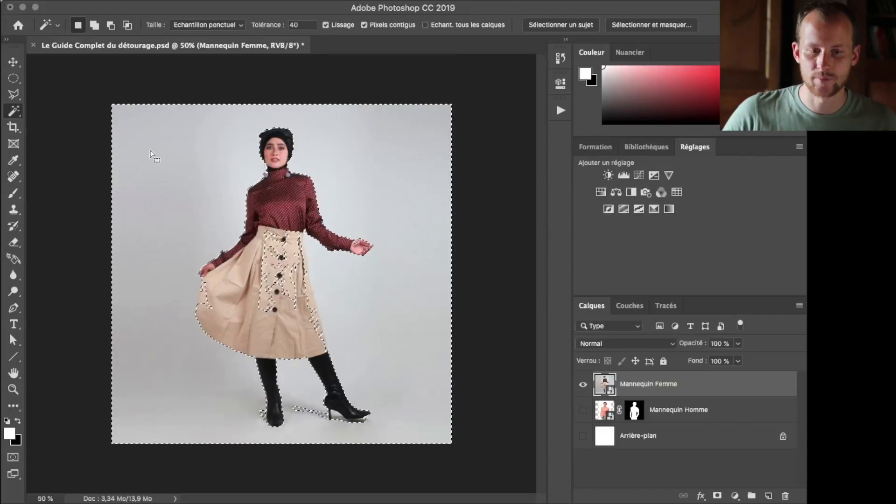
key(ctrl+d)
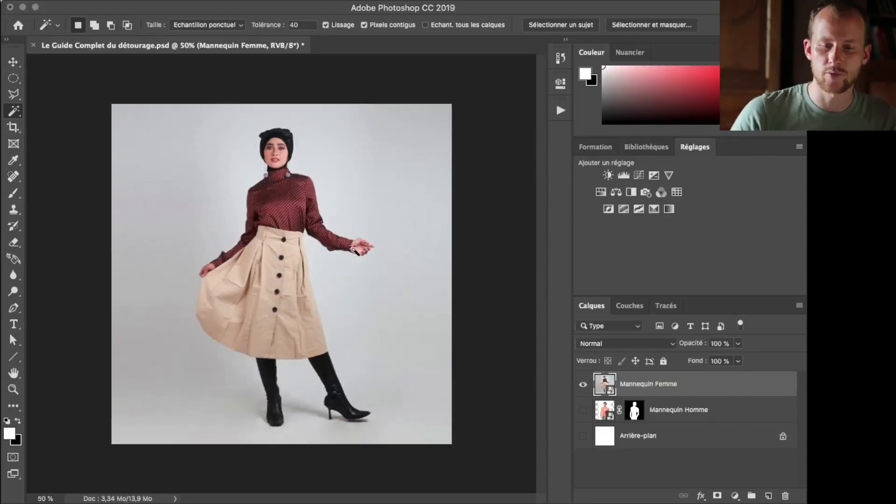
Select the backdrop with the Magic Wand beside the woman's extended arm and enclose the missed lower-left spot with the Polygonal Lasso
click(406, 199)
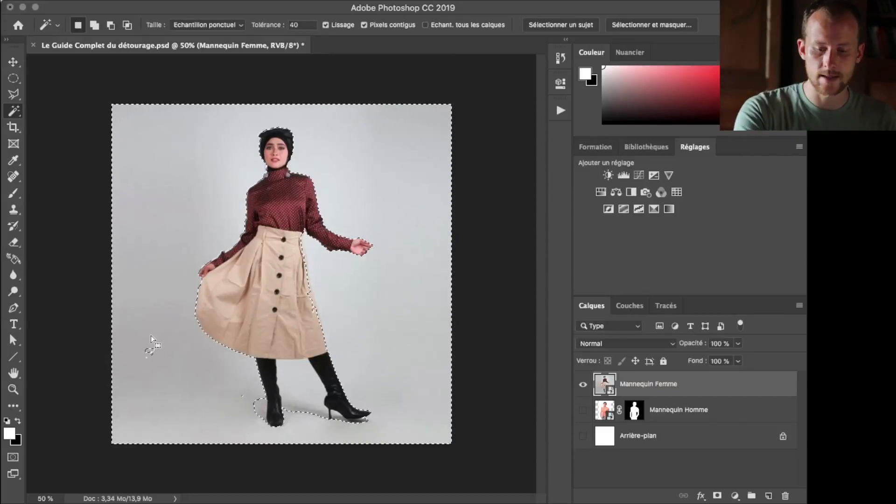
key(l)
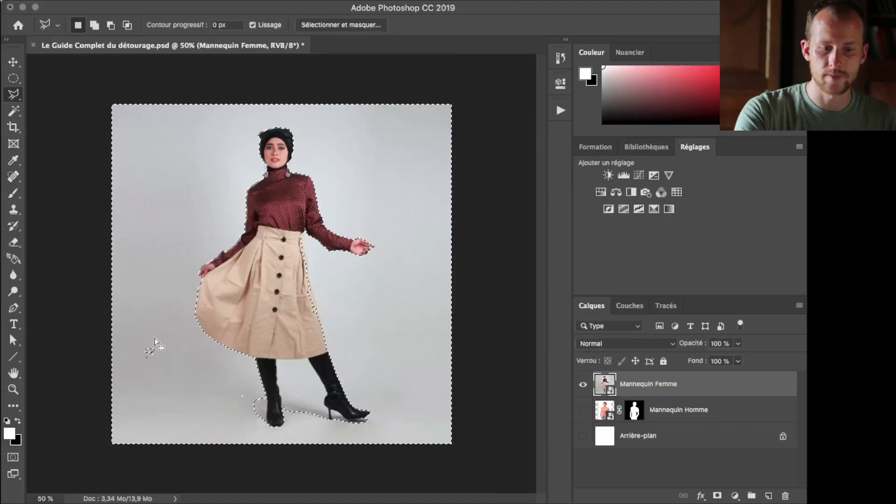
click(165, 366)
click(177, 354)
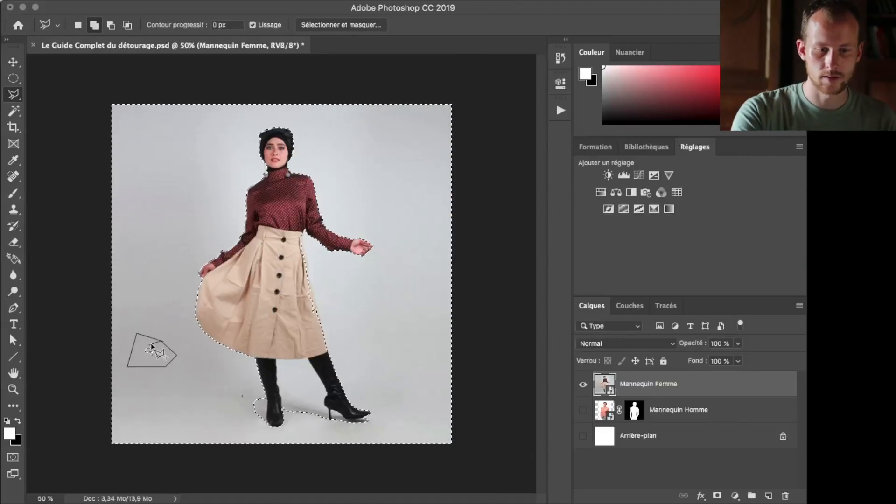
click(162, 342)
Add the missed floor shadow on the outer side of the front-facing boot to the backdrop selection with the Polygonal Lasso
key(super+plus)
key(super+plus)
drag(251, 405, 233, 191)
click(211, 281)
click(235, 309)
click(232, 350)
double_click(172, 274)
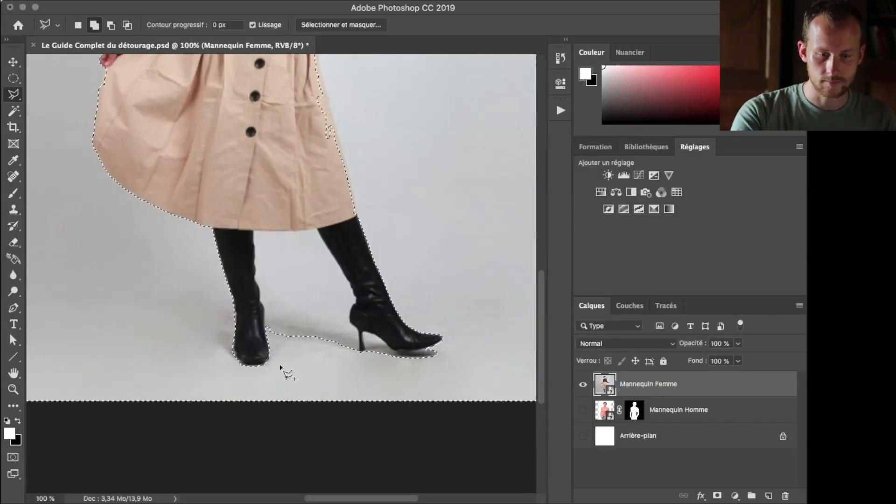
Add the backdrop between the two boots and the gap under the high heel's arch to the selection with the Magnetic Lasso
key(shift+l)
click(277, 342)
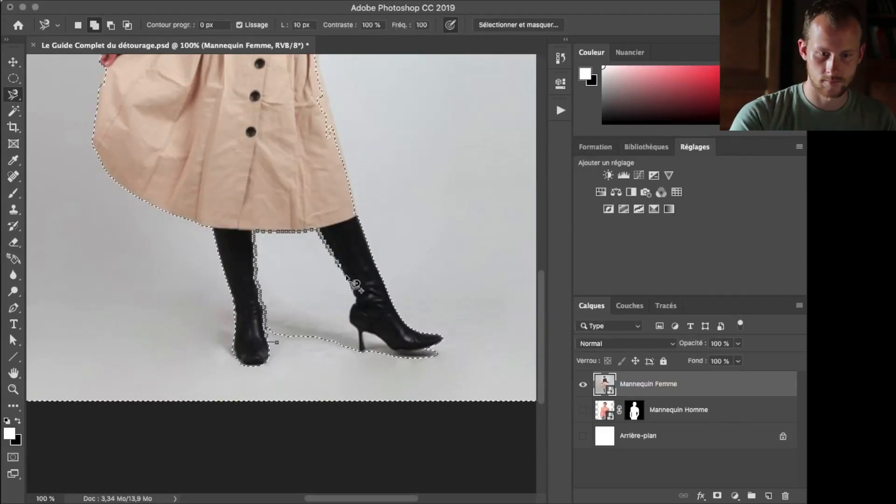
click(277, 342)
click(364, 350)
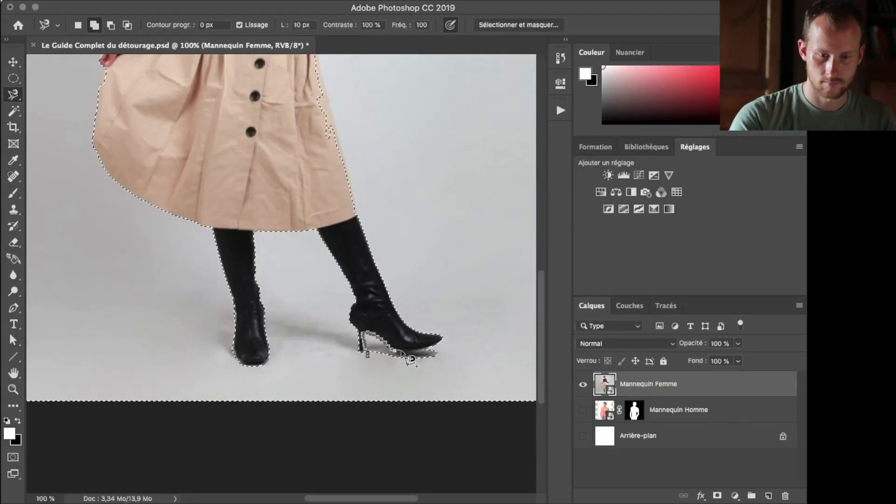
double_click(405, 368)
Add the leftover floor strip beneath the high-heeled boot's sole to the backdrop selection with the Polygonal Lasso
key(shift+l)
key(shift+l)
click(382, 356)
click(403, 352)
click(383, 356)
Subtract the wrongly selected strip along the skirt's edge below the extended arm from the backdrop selection with the Polygonal Lasso
scroll(353, 276, up, 10)
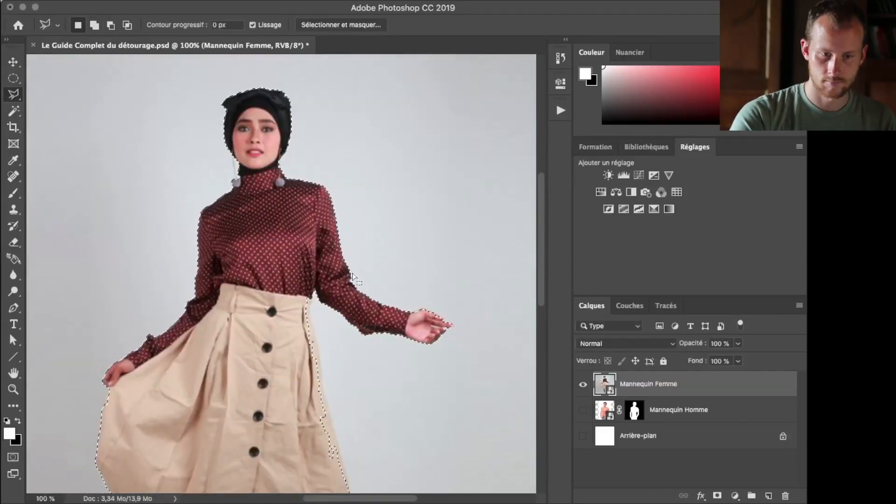
scroll(319, 280, down, 10)
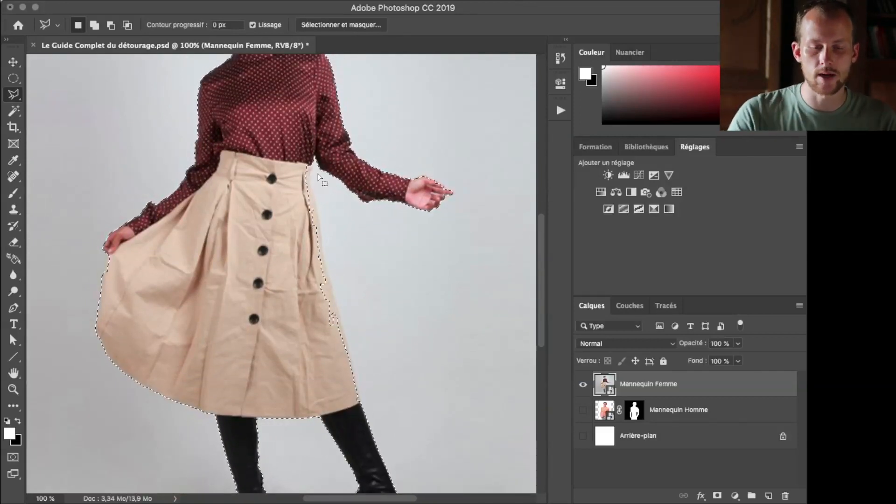
scroll(317, 177, up, 5)
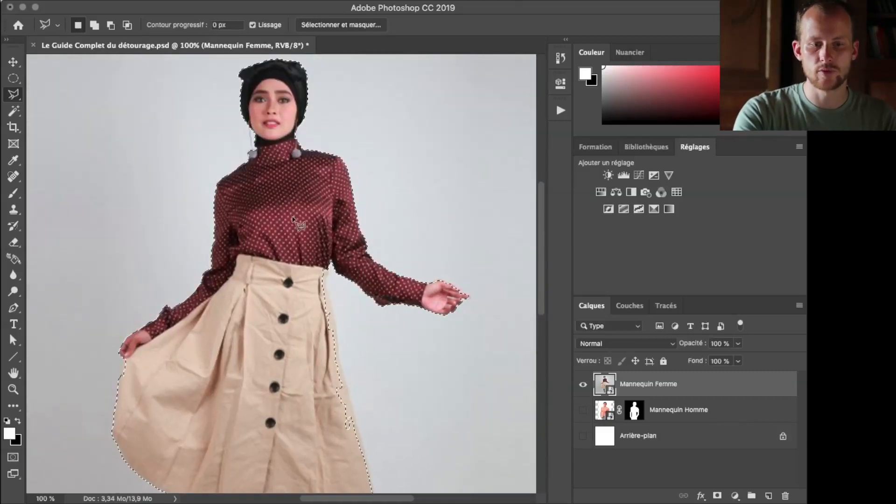
scroll(351, 311, down, 4)
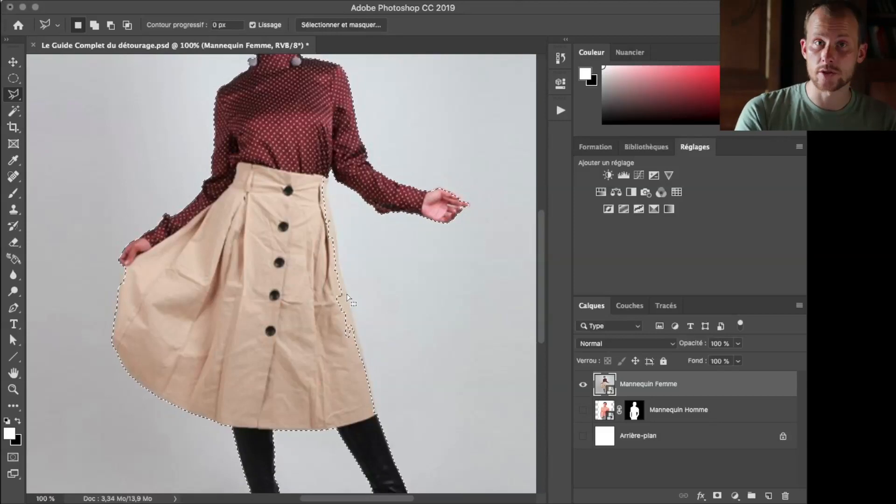
key(alt)
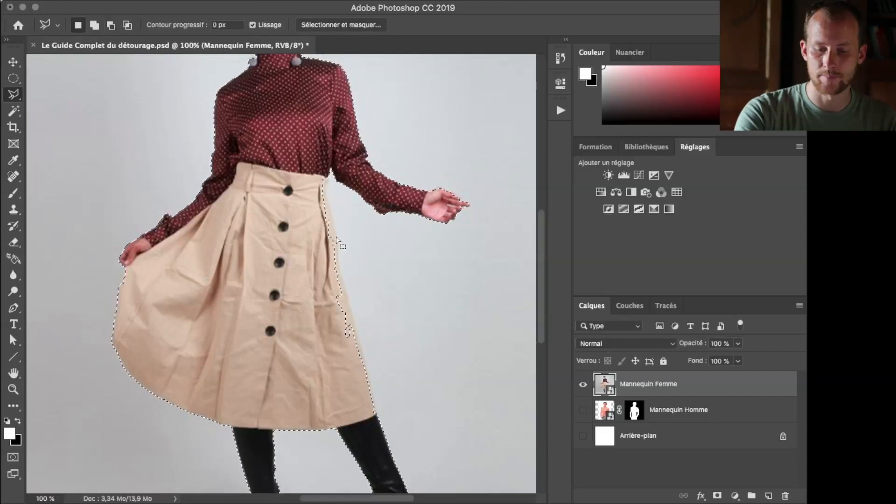
key(super+plus)
scroll(338, 242, down, 3)
alt+click(404, 479)
click(433, 478)
scroll(360, 198, up, 3)
click(352, 196)
click(337, 68)
click(289, 67)
click(292, 383)
scroll(292, 384, down, 4)
click(402, 449)
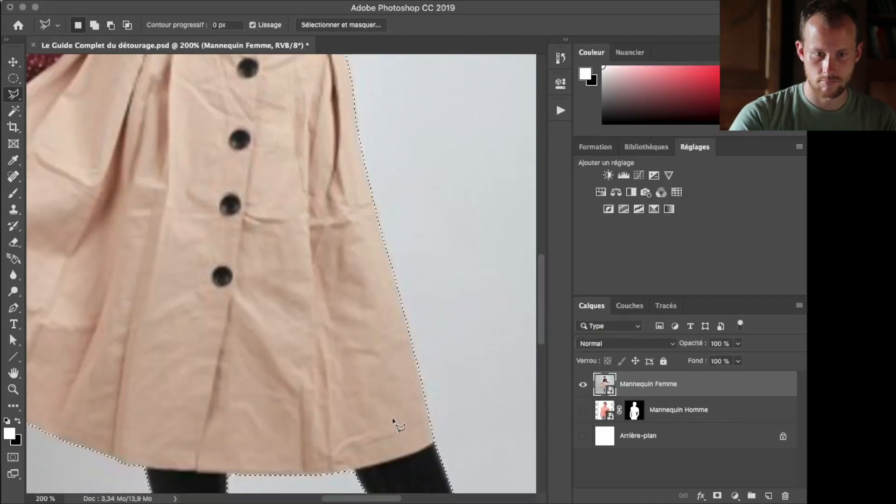
scroll(393, 420, up, 15)
alt+click(191, 98)
click(200, 175)
key(super+minus)
key(super+minus)
key(super+minus)
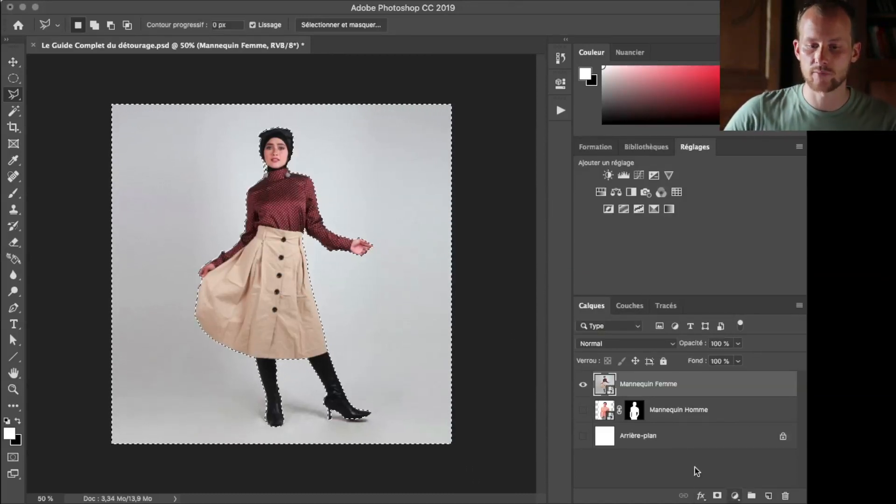
Try adding a layer mask to Mannequin Femme from the backdrop selection and inverting the mask, and undo back to the selection
alt+click(718, 496)
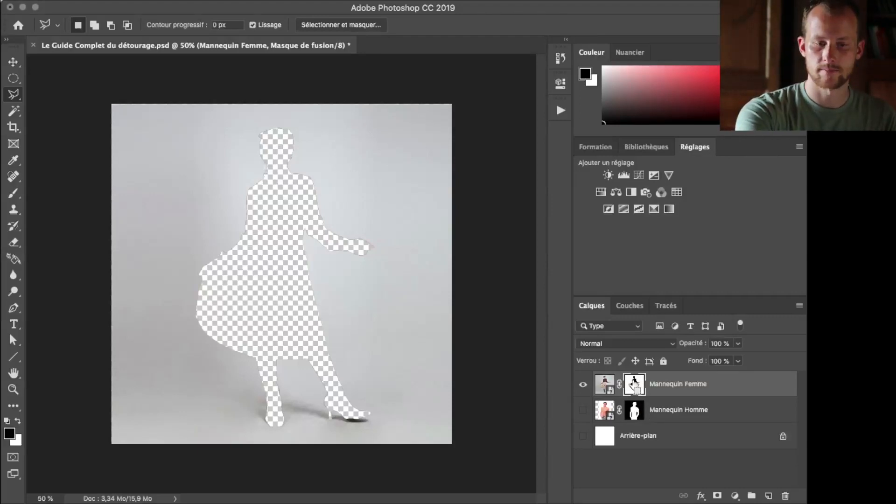
key(super+i)
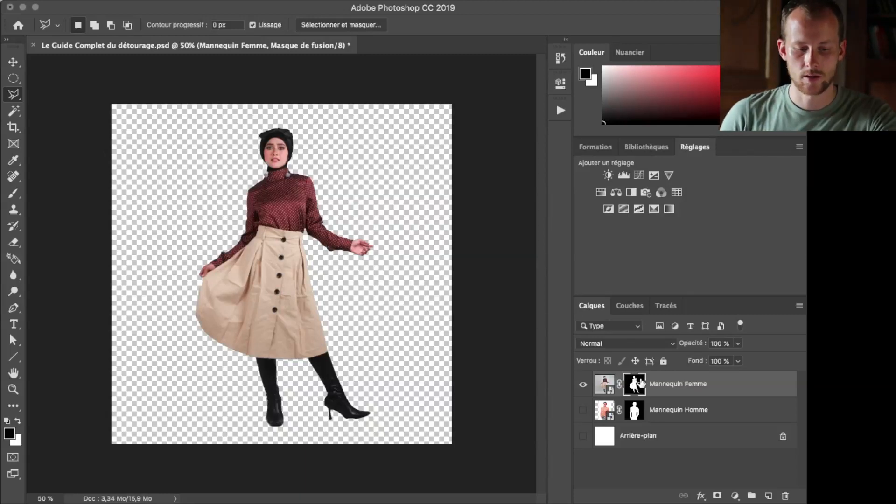
key(super+i)
key(super+z)
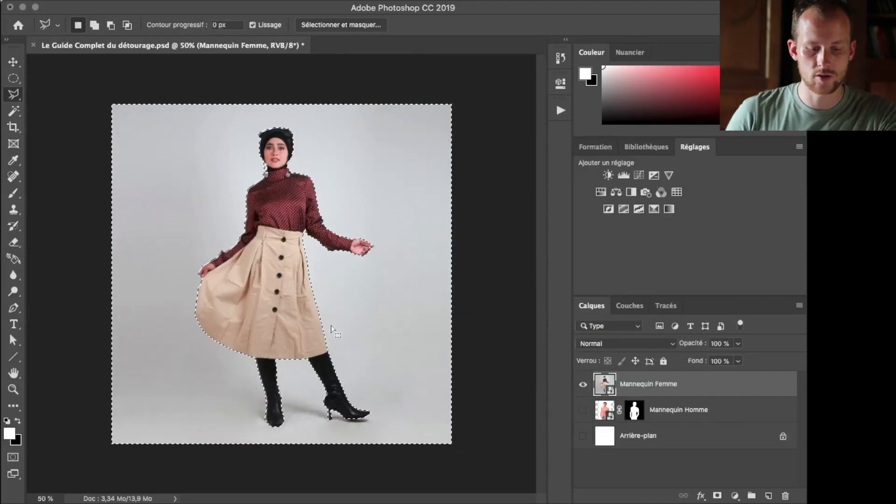
Try inverting the selection to the woman and masking the Mannequin Femme layer with it, and undo back to the backdrop selection
key(super+shift+i)
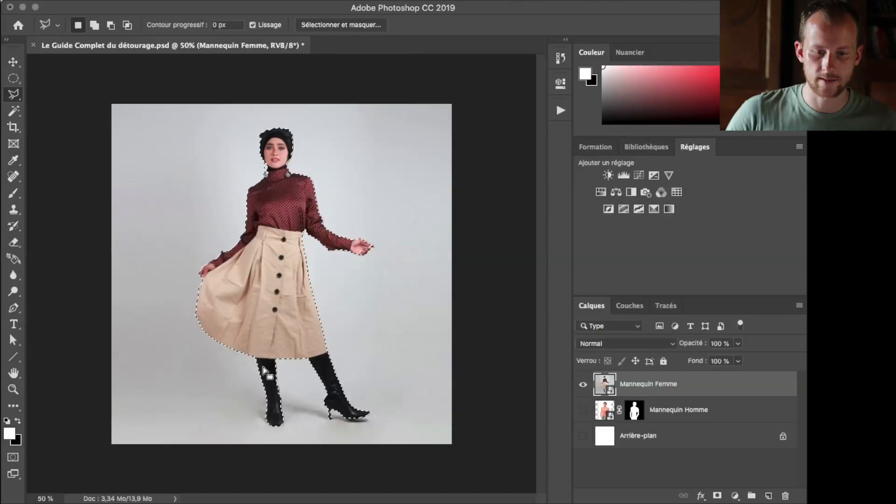
click(717, 496)
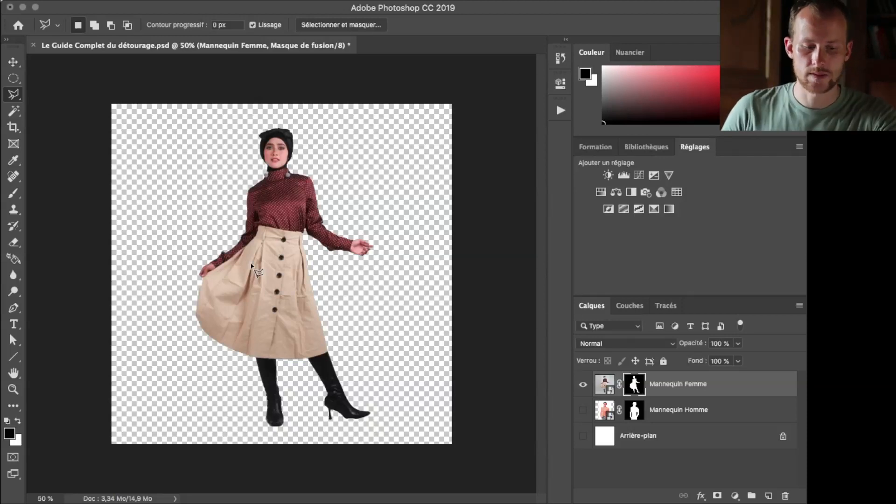
key(ctrl+z)
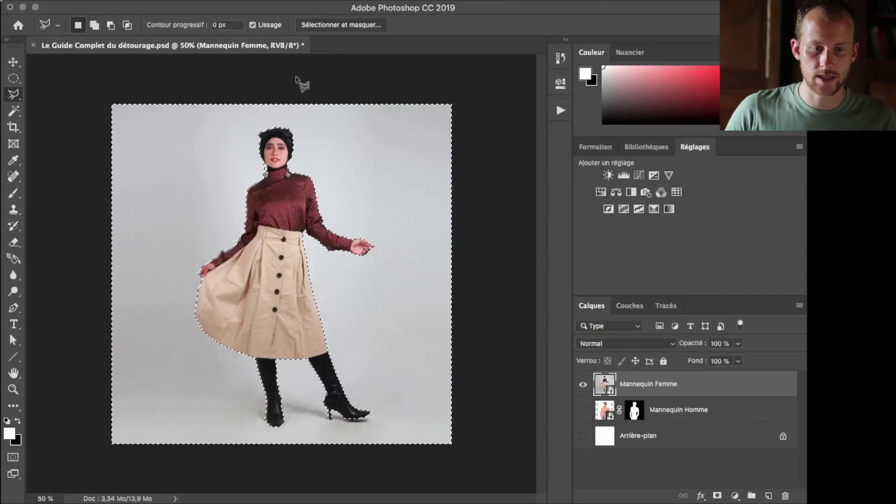
Add a layer mask to Mannequin Femme that hides the selected backdrop and keeps the woman visible
click(717, 496)
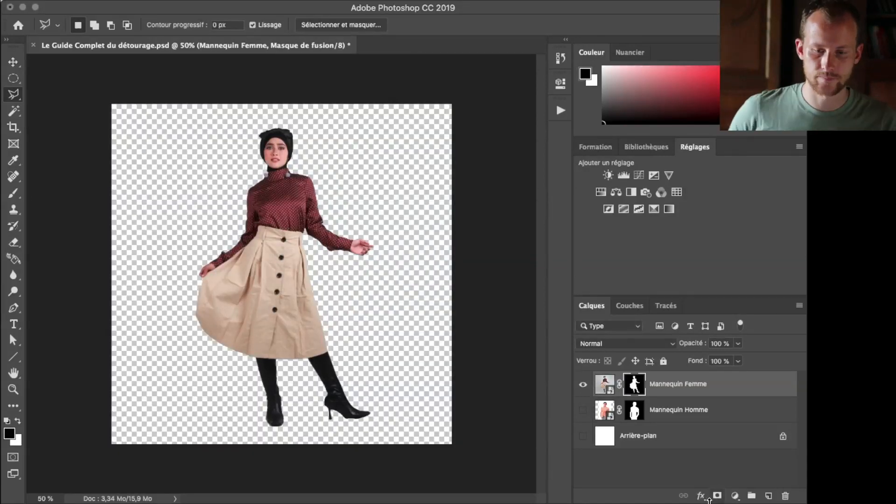
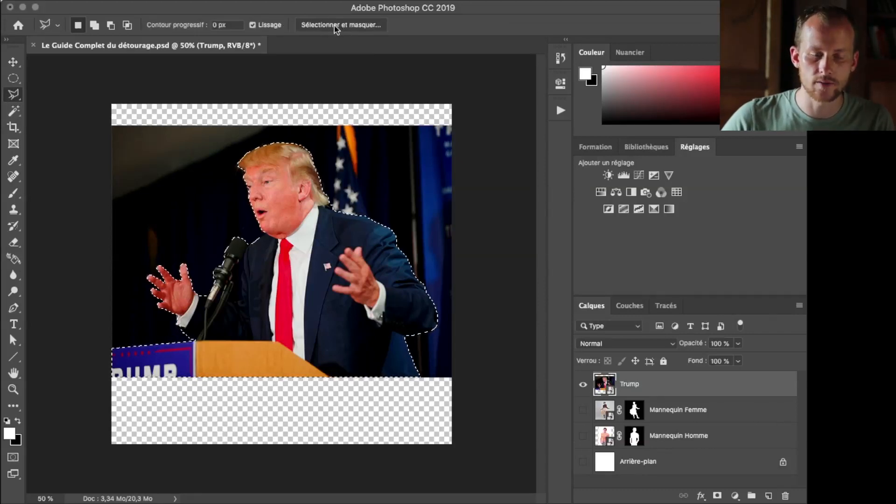
Open the Trump selection in Select and Mask and review the view modes, keeping Overlay (Incrustation)
click(339, 26)
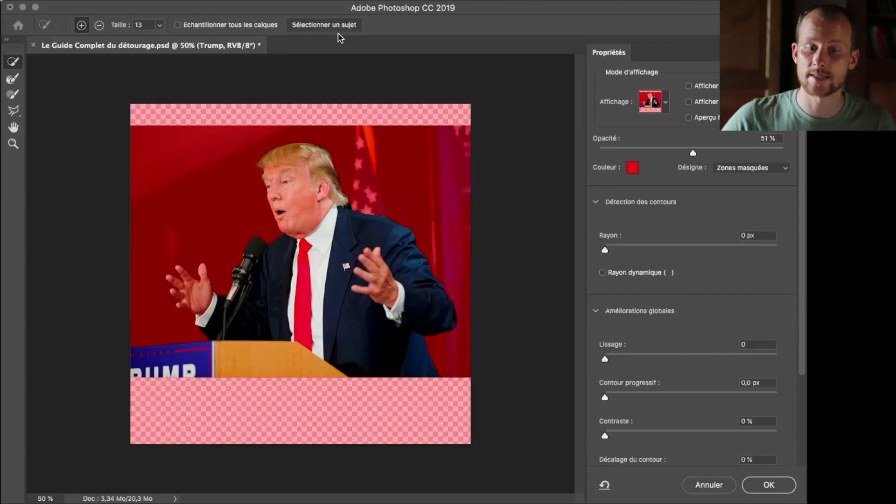
click(665, 104)
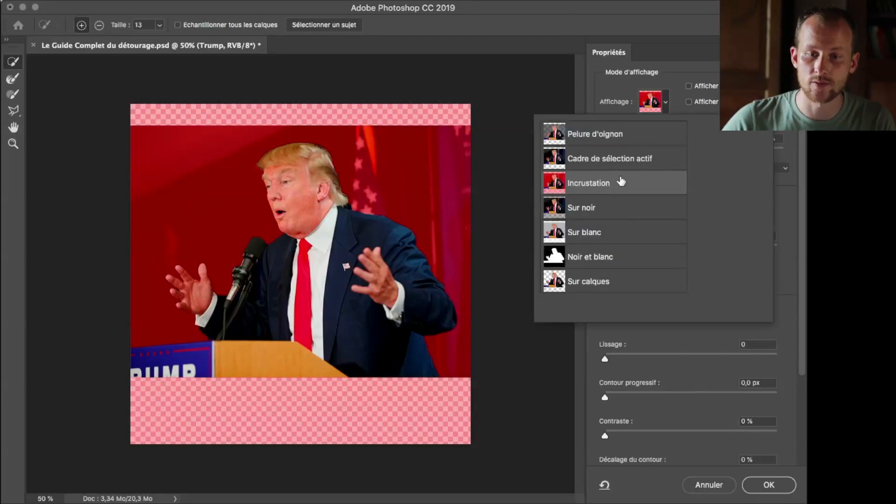
click(685, 95)
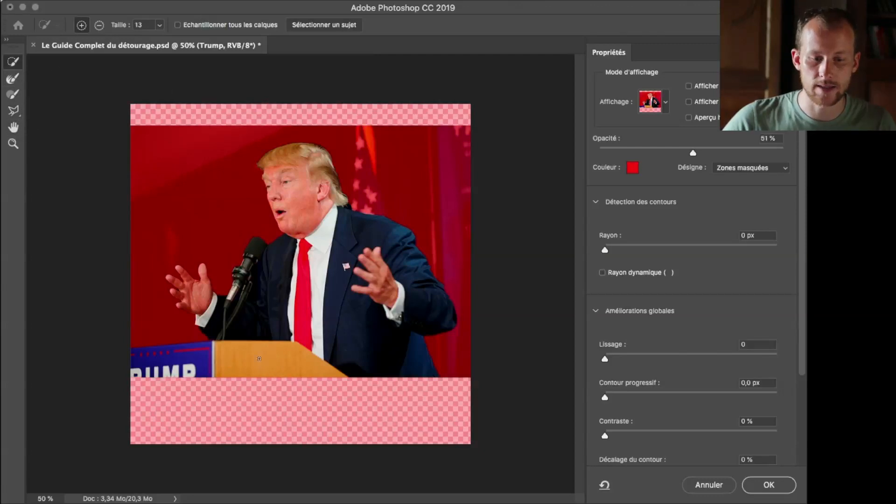
Try subtracting the wooden lectern from the selection with Quick Selection, and add it back
click(99, 26)
click(276, 361)
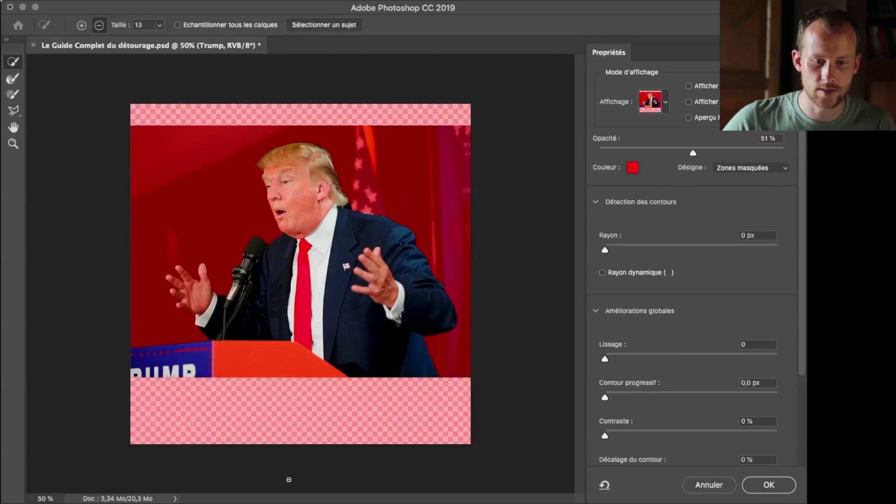
click(81, 26)
drag(248, 358, 286, 356)
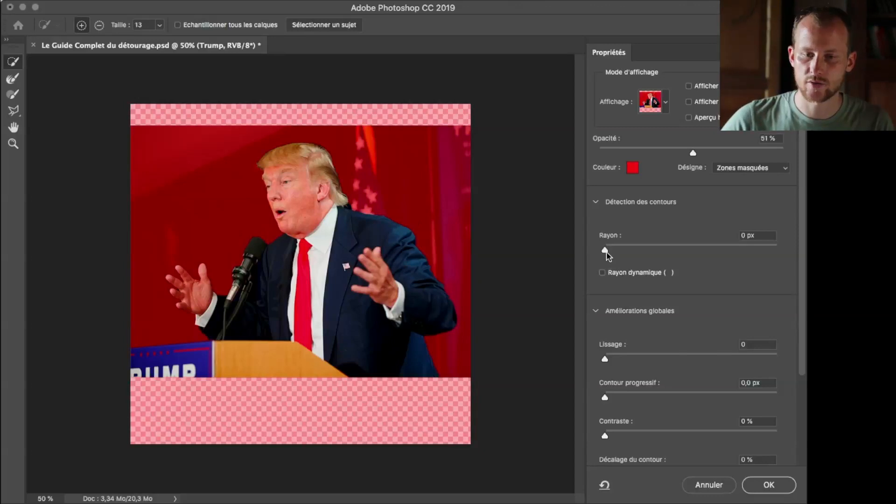
Raise the red overlay's opacity to 63% and set the edge detection radius to 5 px
drag(694, 156, 714, 153)
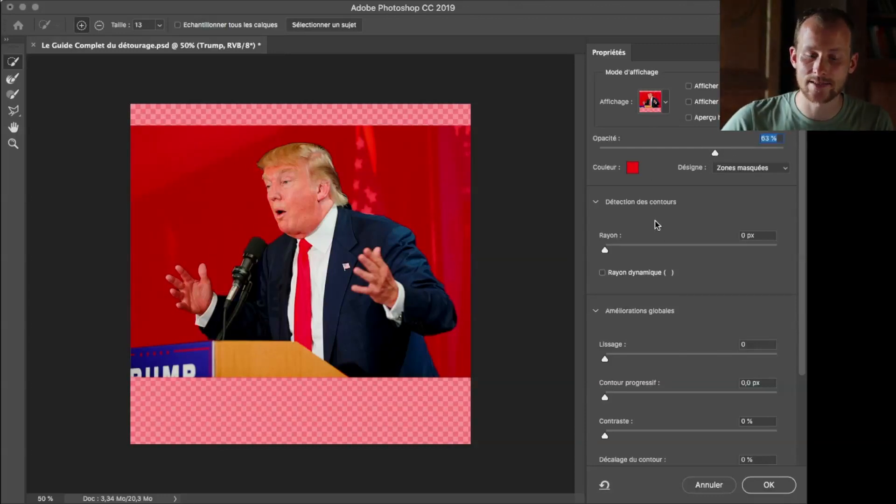
key(super+plus)
key(super+plus)
key(super+plus)
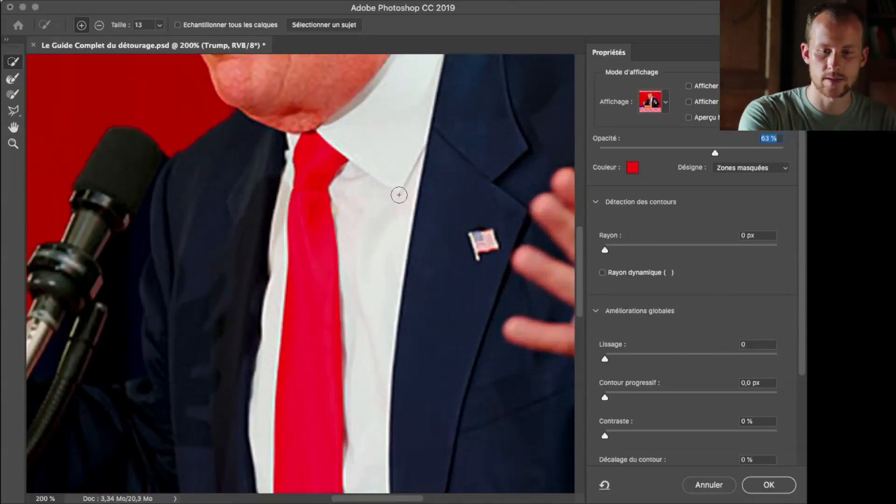
click(13, 127)
drag(318, 216, 186, 261)
drag(499, 212, 402, 280)
drag(223, 125, 342, 302)
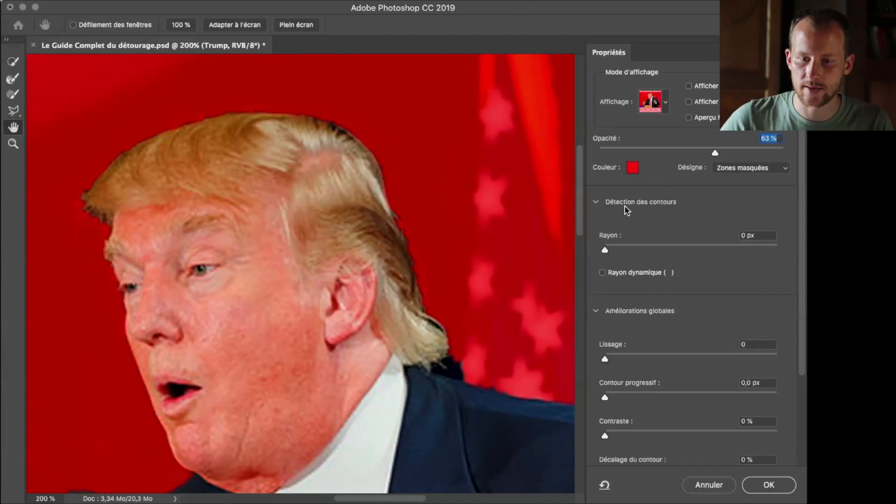
drag(604, 250, 649, 256)
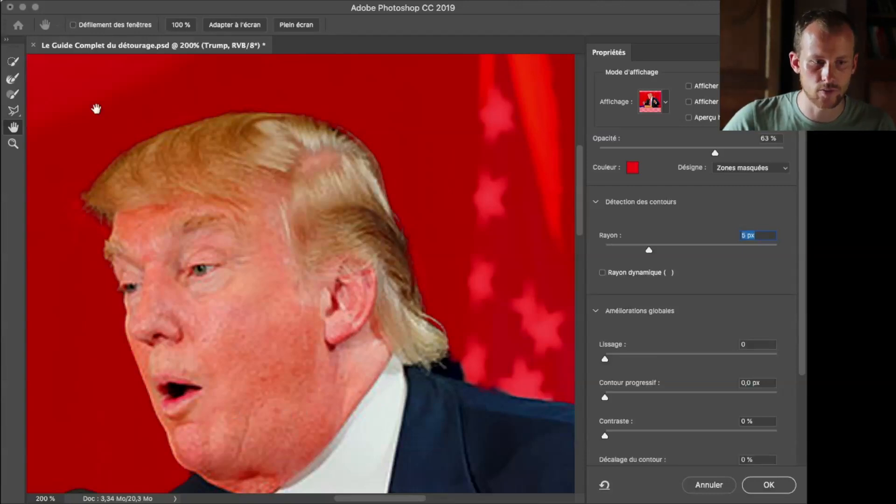
Subtract the dark backdrop patch between the hair at the nape and the jacket collar with Quick Selection at size 4
click(13, 61)
click(99, 25)
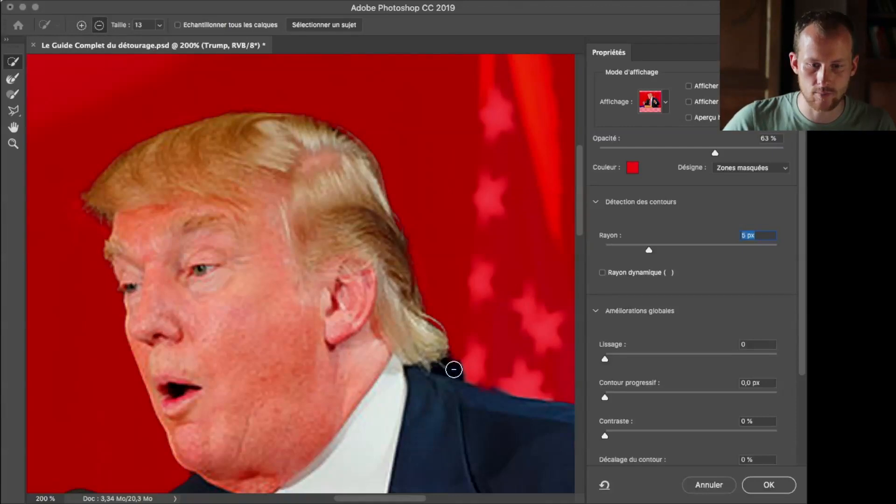
drag(464, 362, 454, 367)
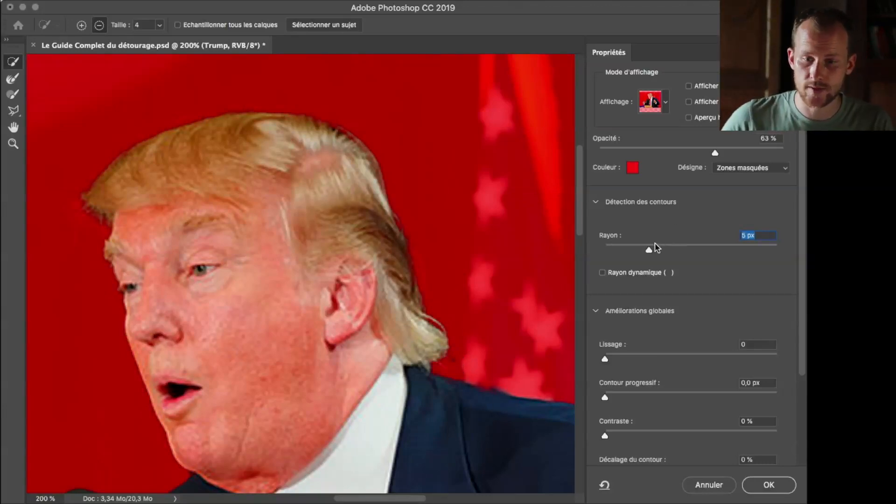
Set the edge detection radius to 6 px and the selection's smoothing to 25
click(595, 202)
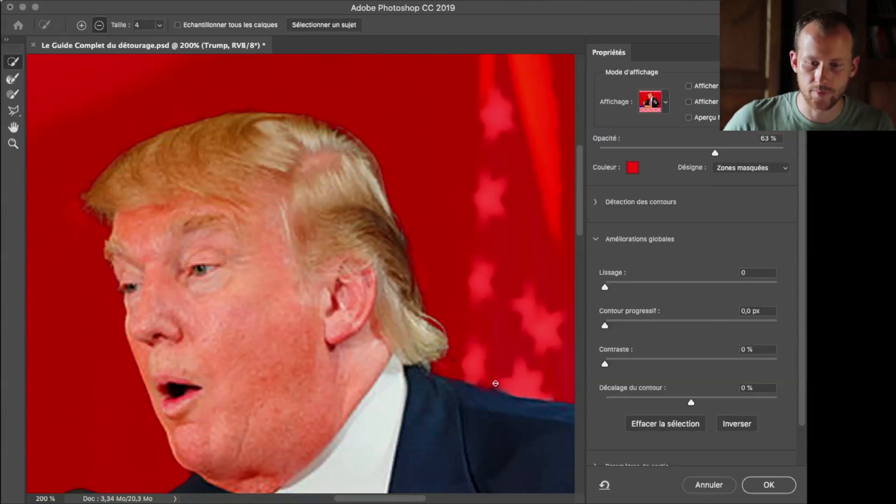
drag(605, 286, 650, 290)
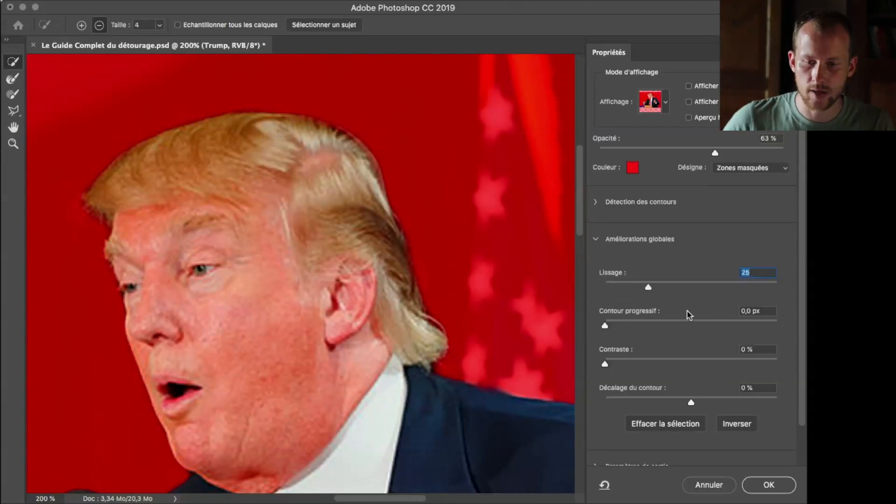
Set the selection's feather to 1 px after trying 2 px
click(770, 310)
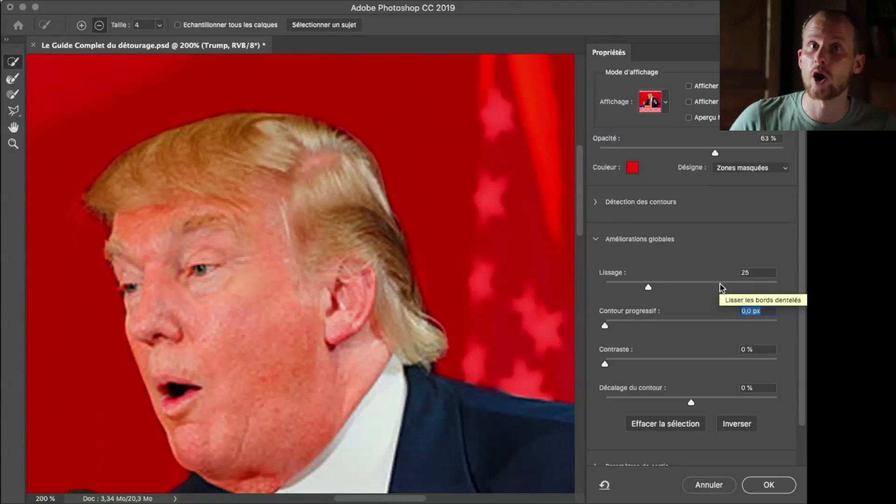
key(alt)
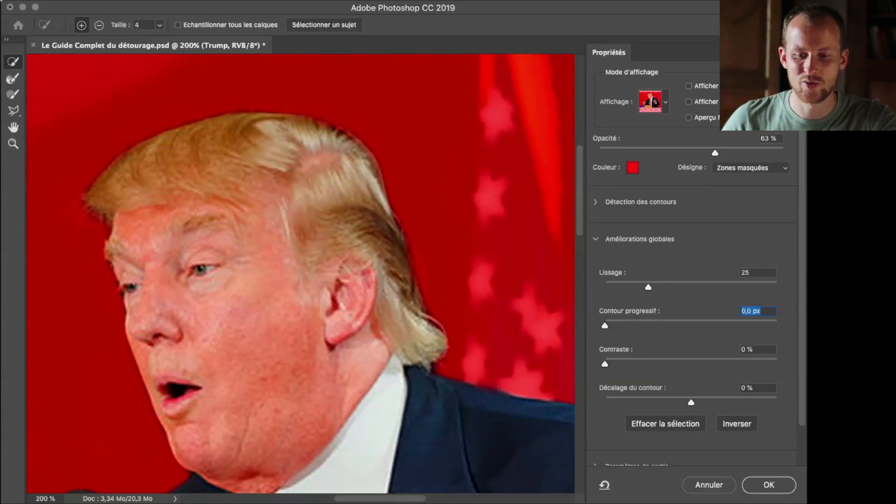
text(2)
key(Return)
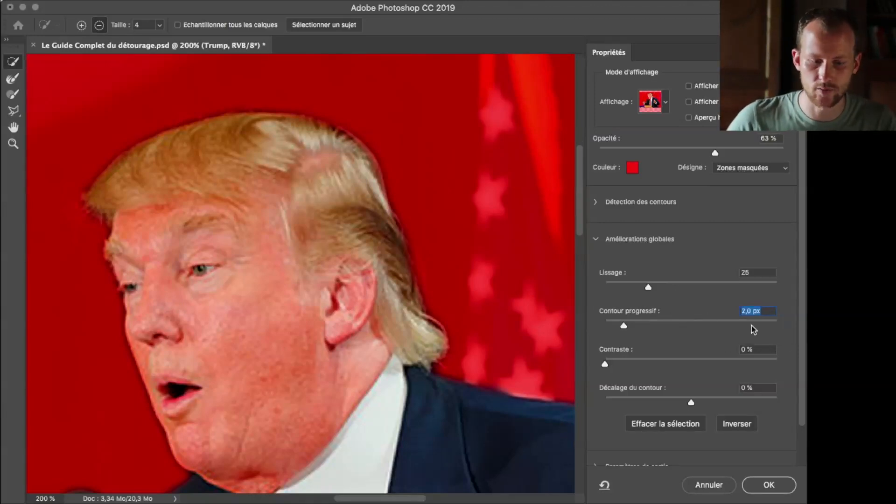
text(1)
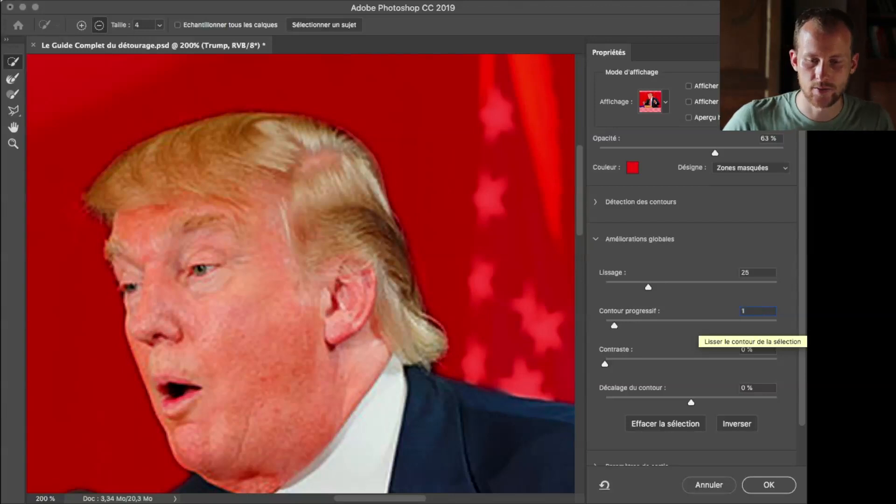
key(Return)
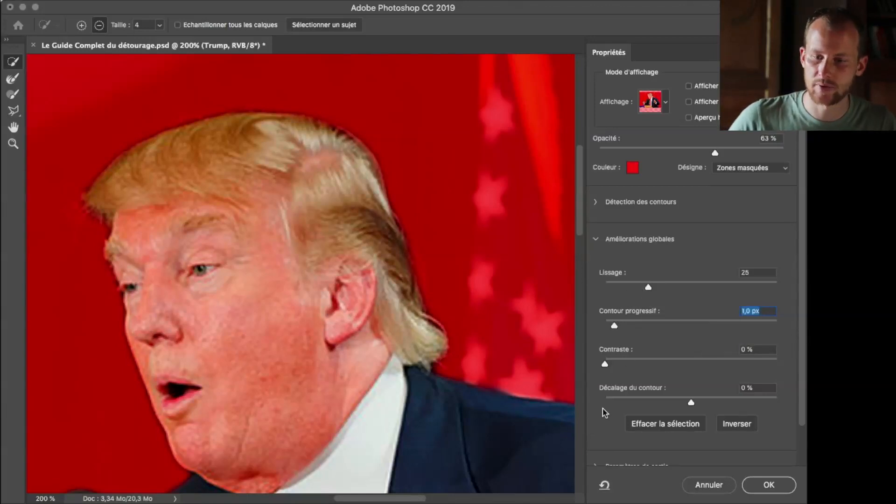
Try shifting the selection edge to -27%, and reset the shift to 0%
click(595, 202)
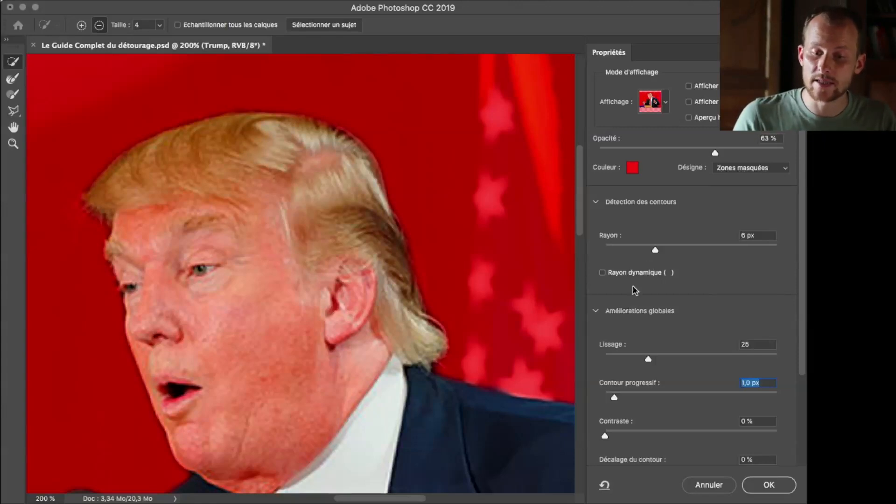
scroll(643, 385, down, 5)
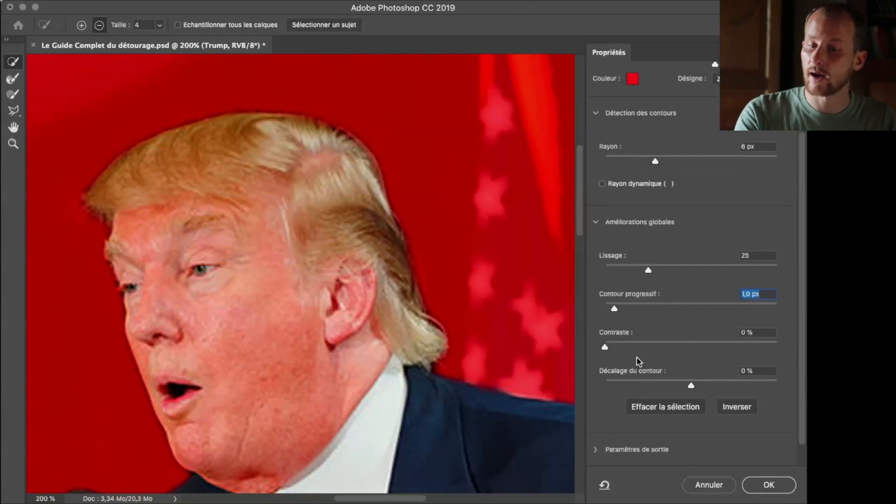
scroll(707, 404, down, 2)
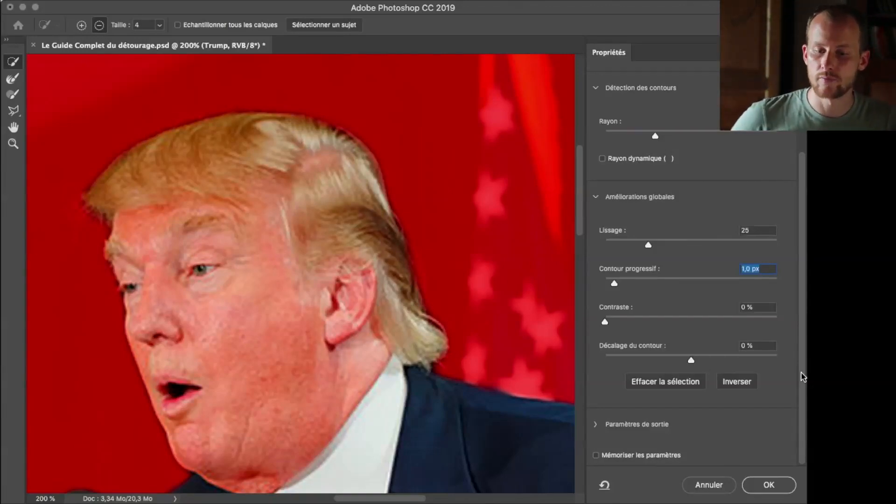
drag(691, 360, 668, 361)
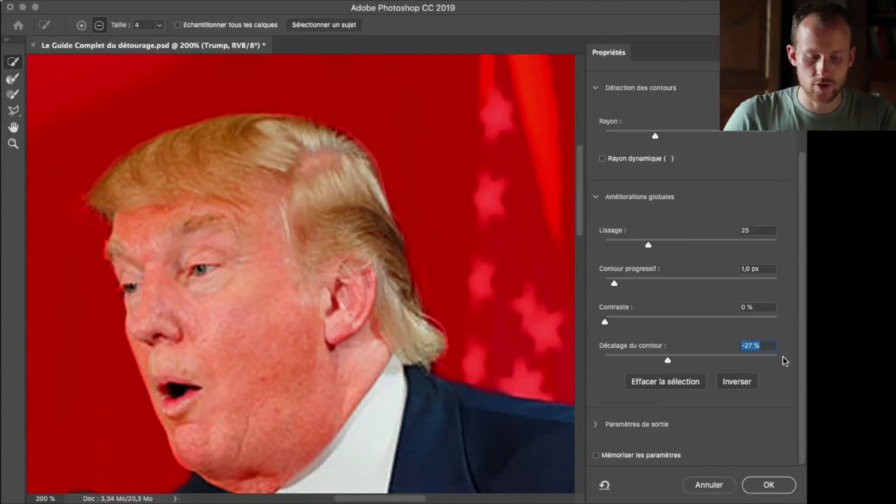
text(0)
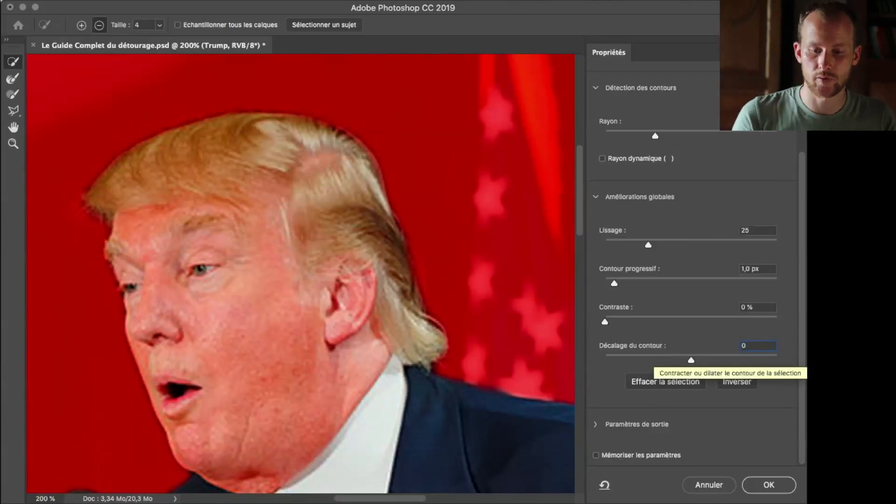
Apply the refined selection and use it to add a layer mask to the Trump layer
click(767, 485)
key(super+minus)
key(super+minus)
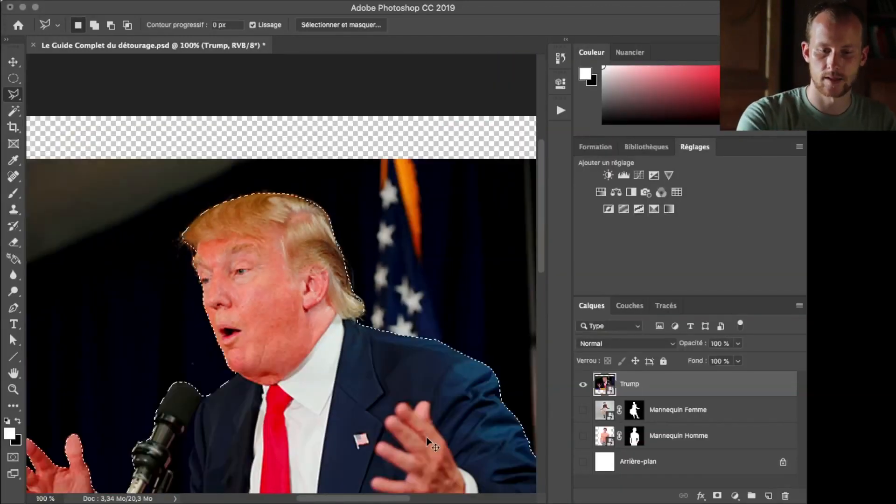
key(super+minus)
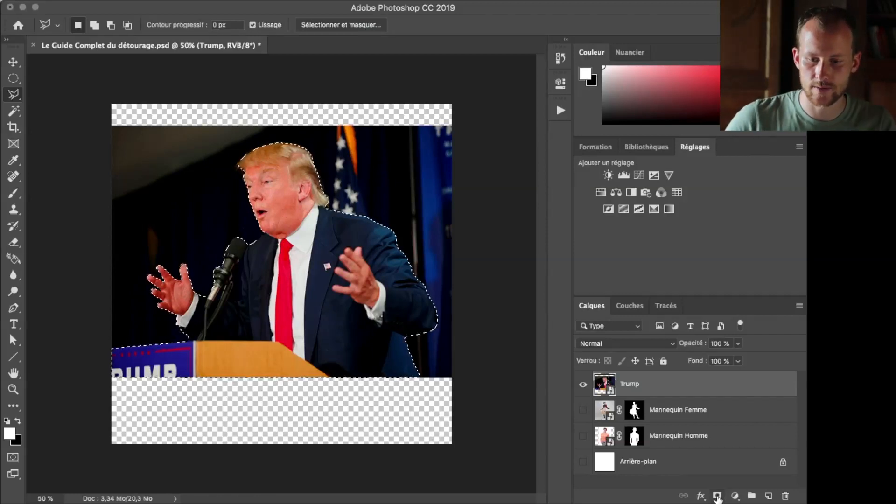
click(717, 497)
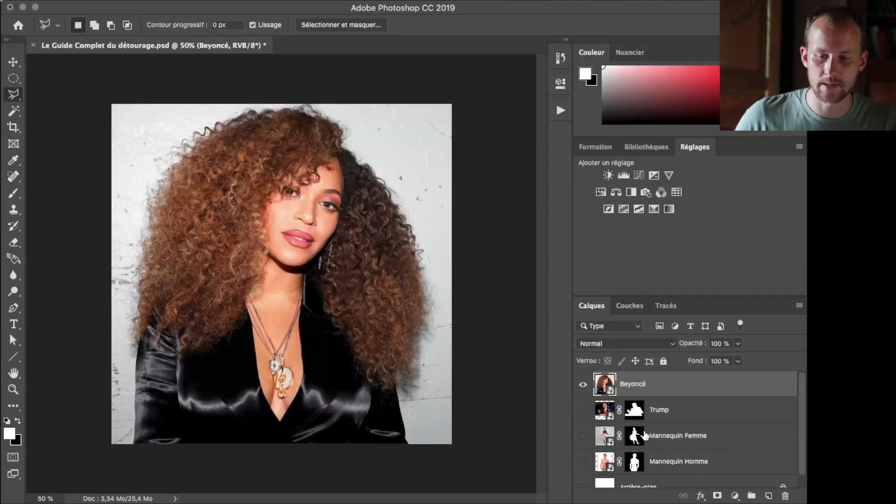
Group the Trump, Mannequin Femme and Mannequin Homme layers and name the group "Ancien mode"
click(655, 413)
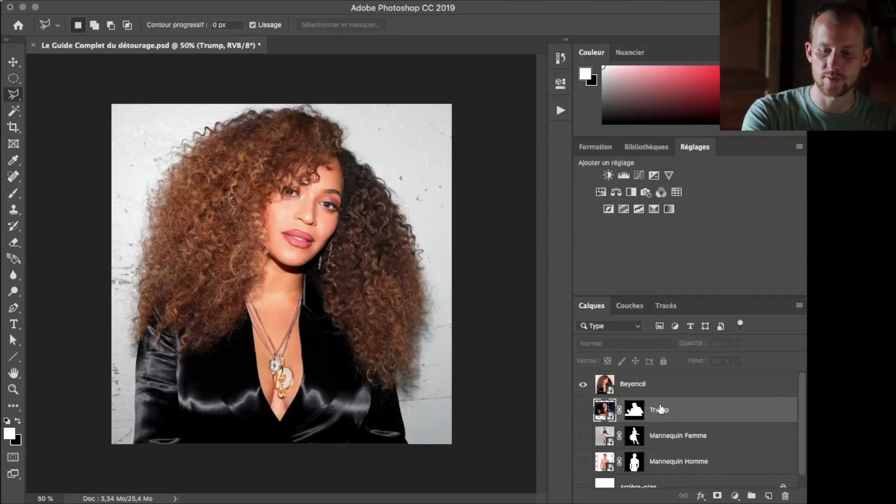
shift+click(668, 464)
drag(657, 463, 752, 495)
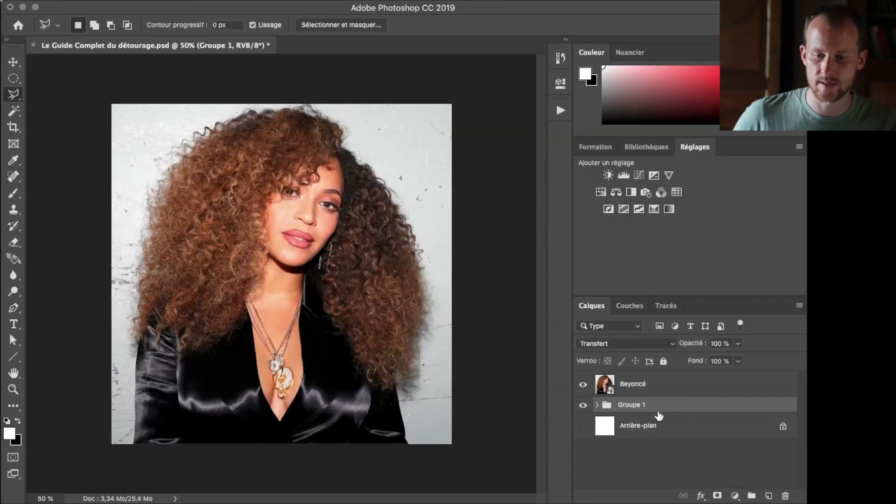
double_click(631, 405)
text(Ar)
text(cien mode)
key(Return)
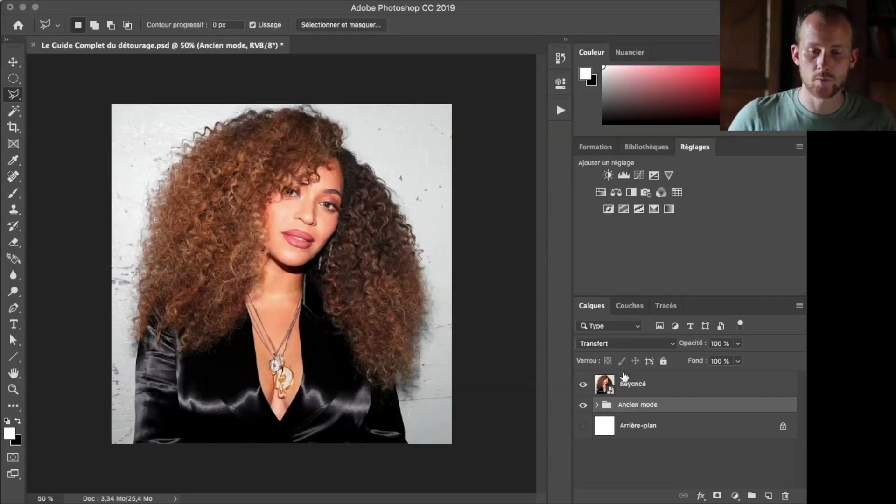
Add a layer mask to the Beyoncé layer and paint a diagonal black stroke on it across the hair with a soft 146 px brush
click(622, 387)
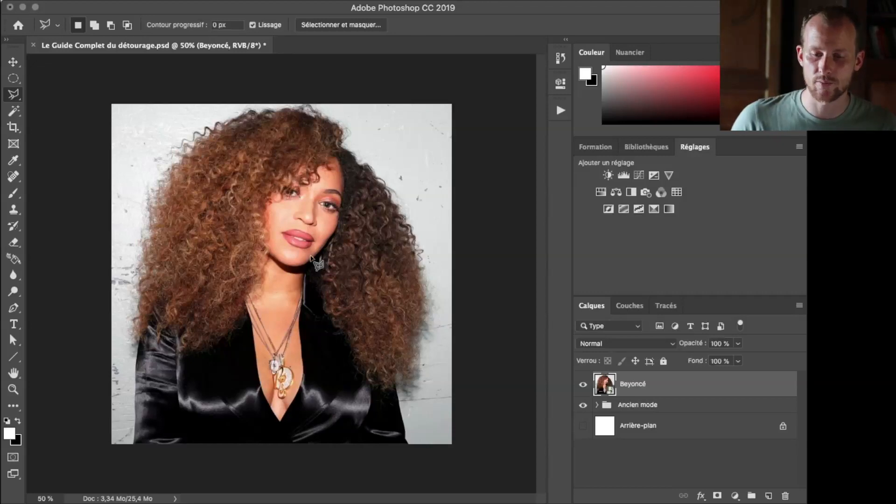
click(717, 494)
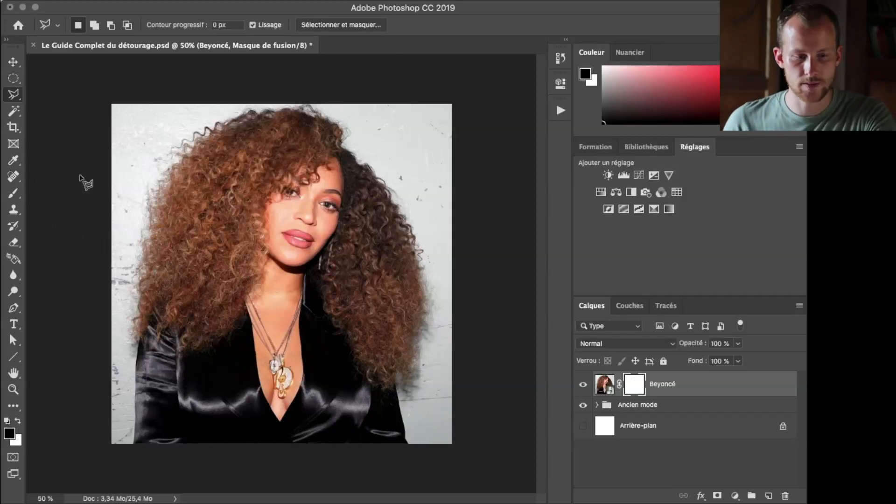
key(b)
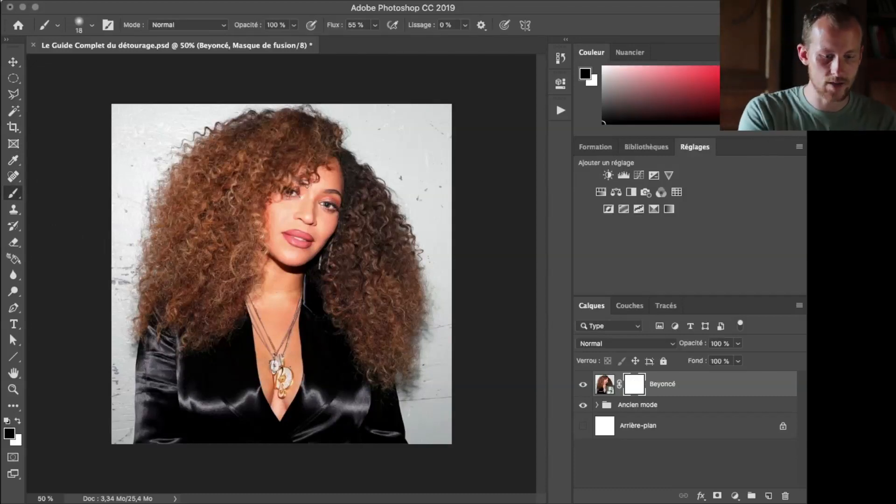
drag(308, 184, 333, 179)
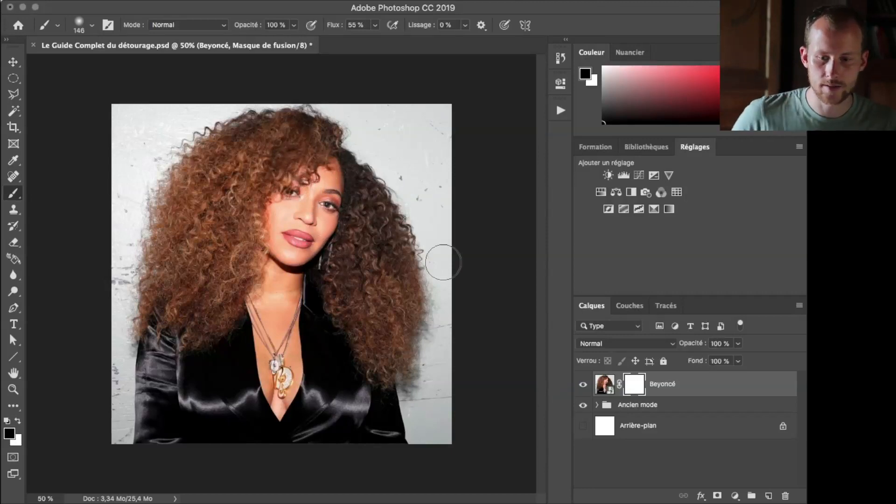
click(409, 156)
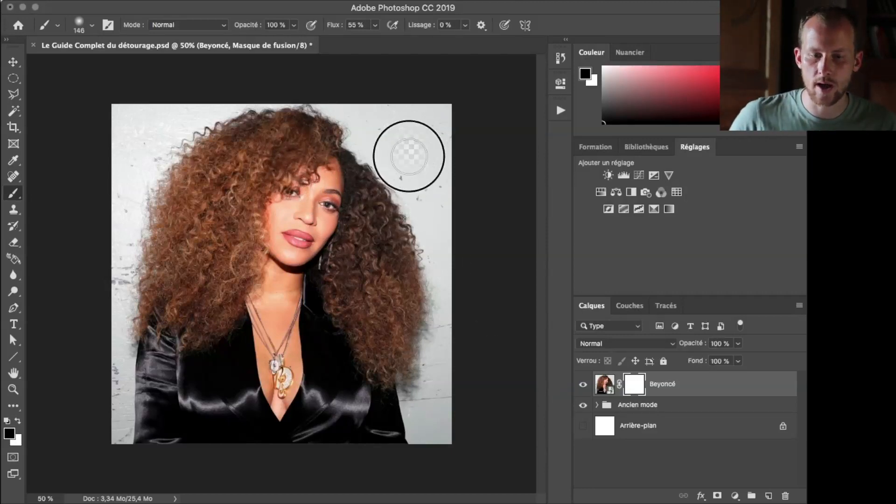
drag(408, 156, 330, 356)
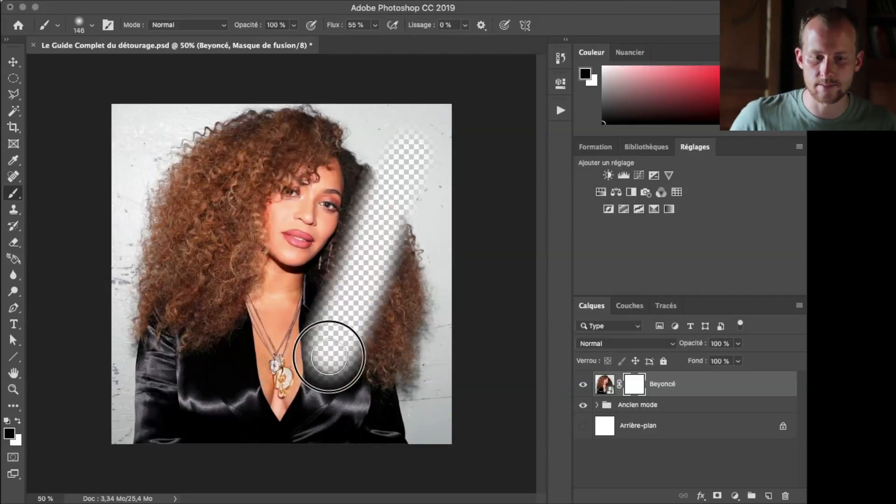
On the Beyoncé layer mask, paint white over the lower part of the black stroke and paint grey 878787 vertically down the face
click(18, 420)
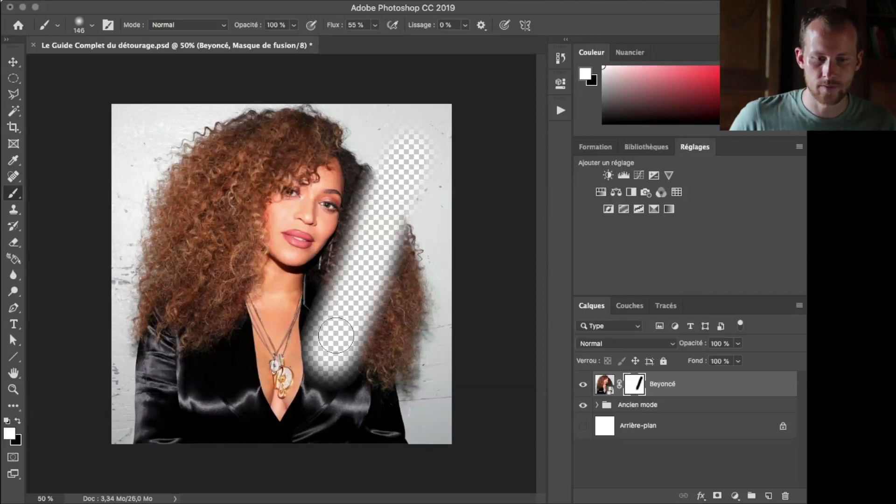
mouse_move(334, 378)
mouse_down()
mouse_move(337, 304)
mouse_move(308, 358)
mouse_move(335, 331)
mouse_move(353, 339)
mouse_move(330, 316)
mouse_up()
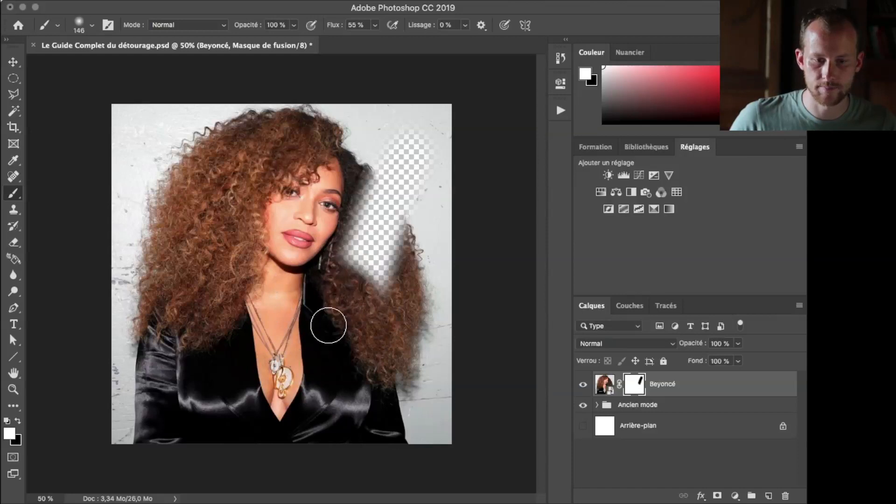
click(10, 435)
click(474, 252)
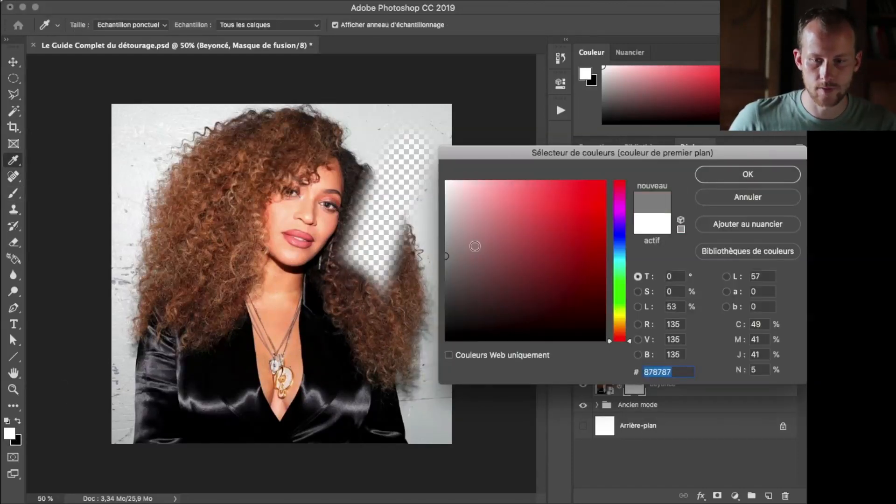
click(748, 176)
drag(287, 156, 287, 319)
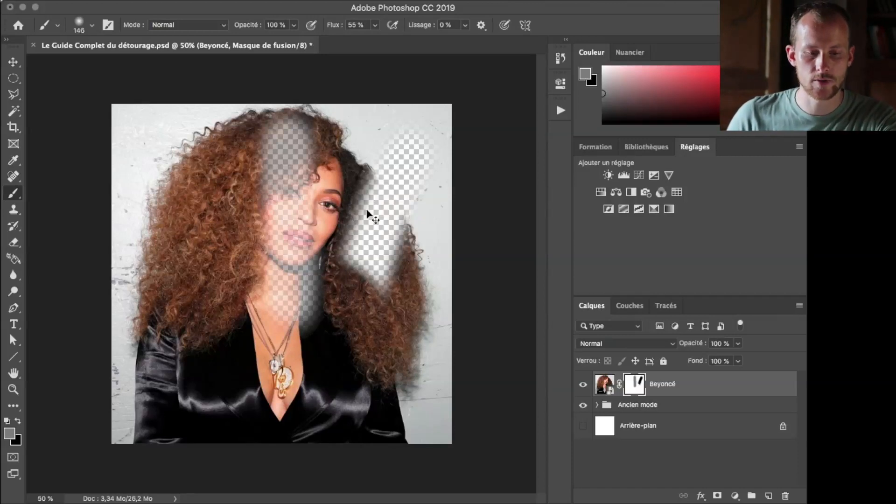
Undo all the strokes painted on the Beyoncé layer mask and the addition of the mask itself
key(super+z)
key(super+z)
key(super+z)
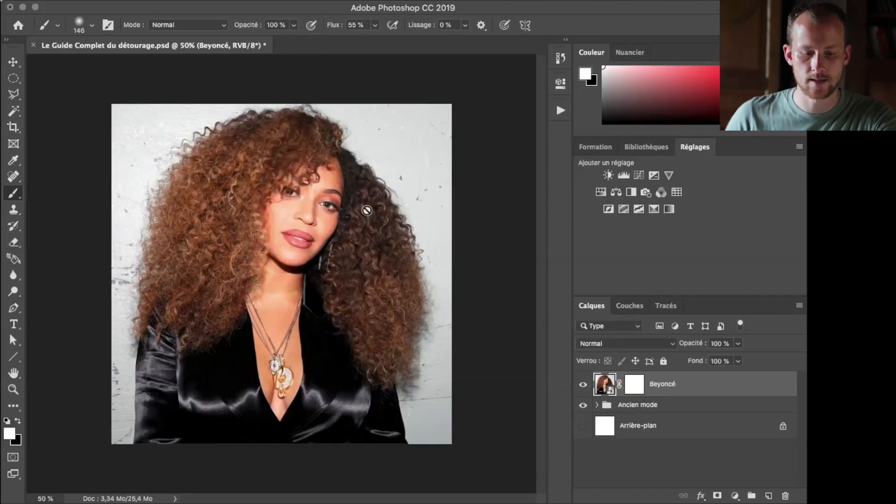
key(super+z)
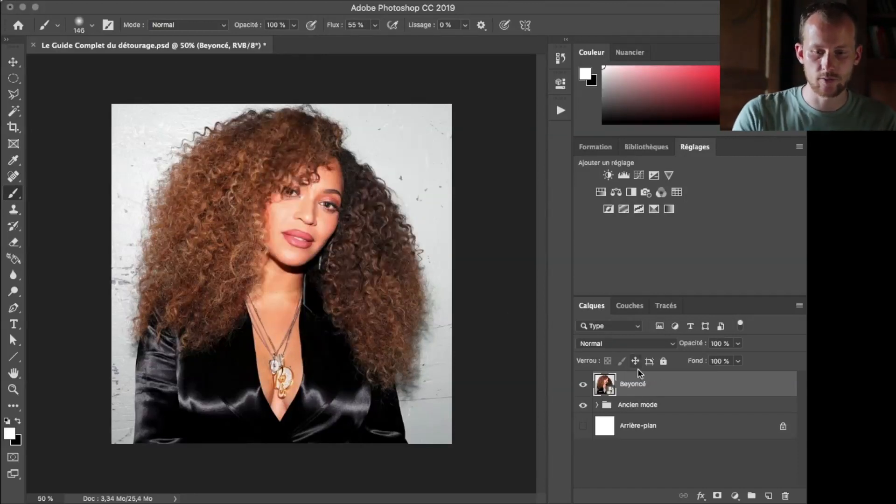
Rasterize the Beyoncé layer and add a new empty layer above it
right_click(640, 388)
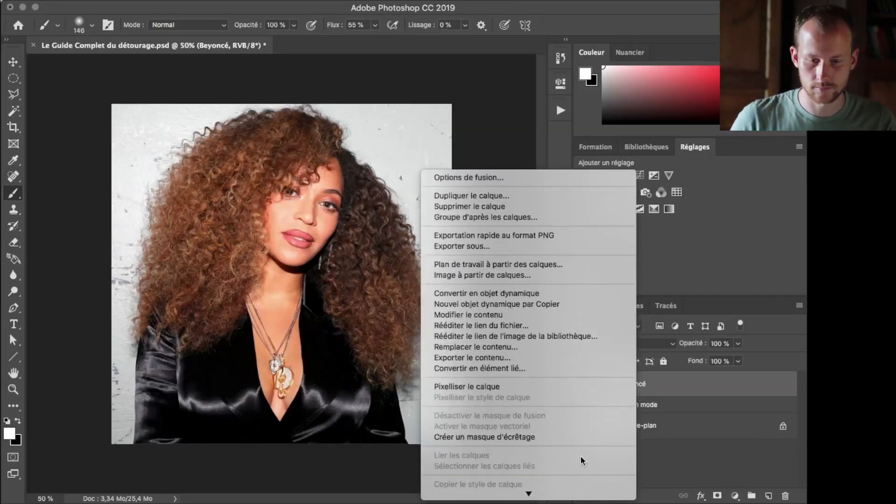
click(508, 385)
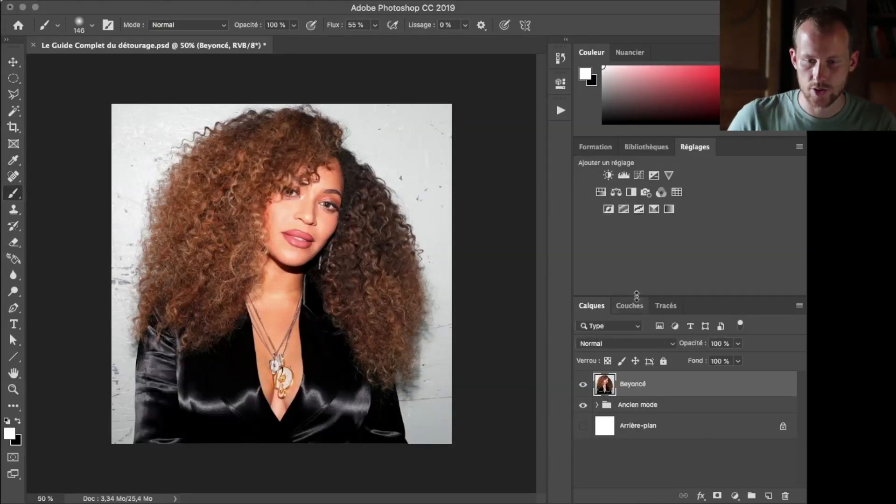
click(768, 495)
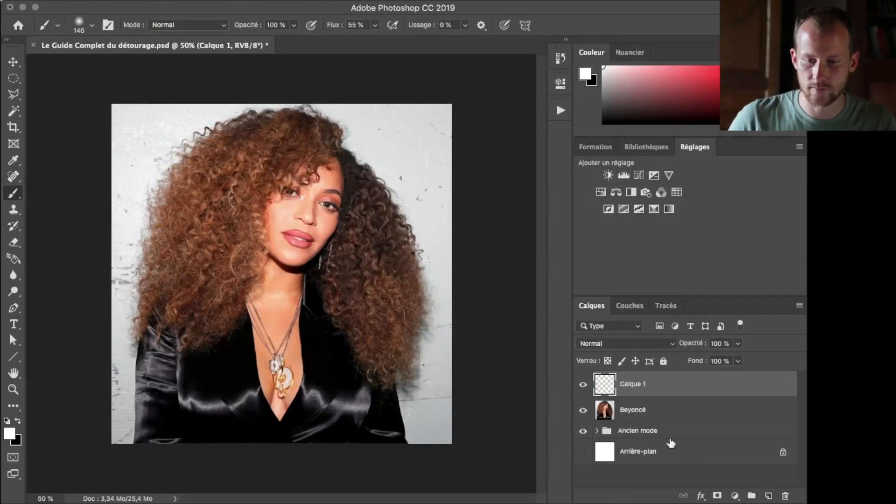
Compare the Rouge, Vert and Bleu channels of the Beyoncé layer, and select and copy the entire Bleu channel
click(631, 407)
click(631, 307)
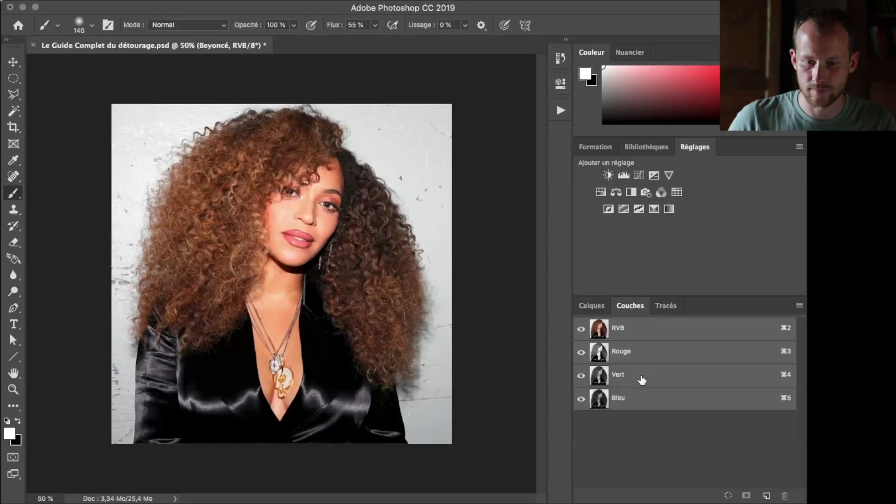
click(619, 353)
click(621, 374)
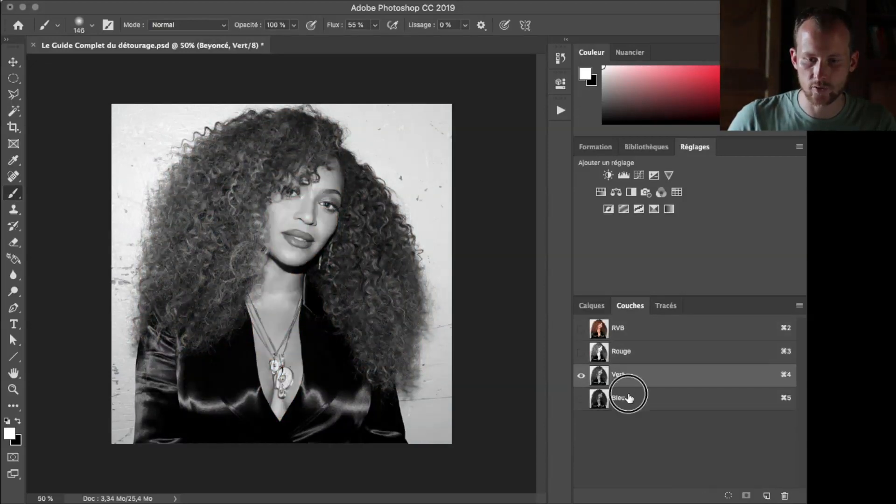
click(624, 398)
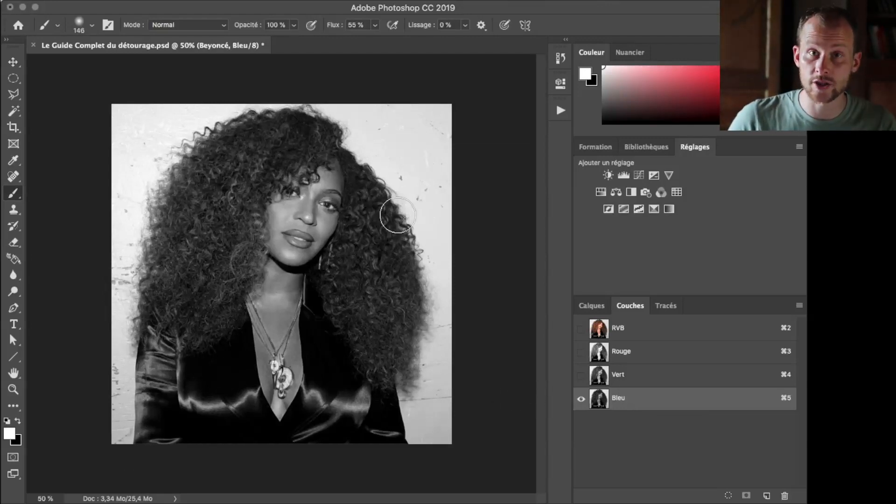
super+click(623, 398)
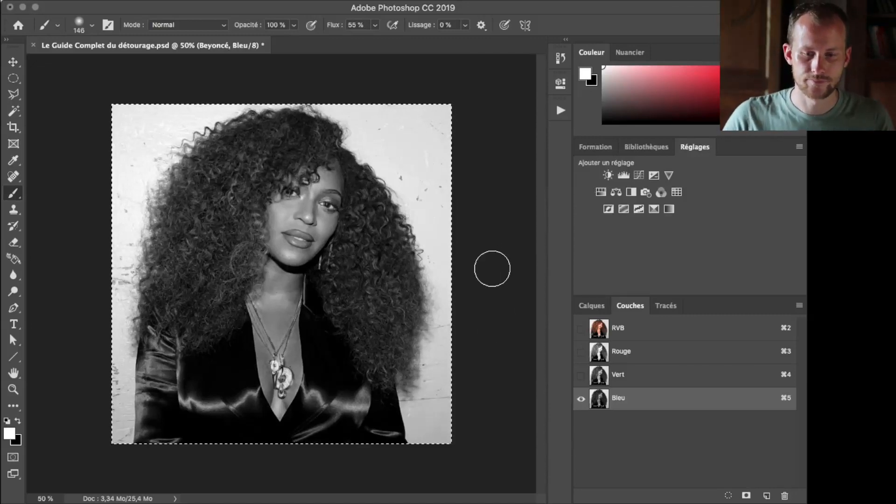
Paste the copied Bleu channel into the empty layer above Beyoncé and rename that layer "Calque Bleu"
click(585, 311)
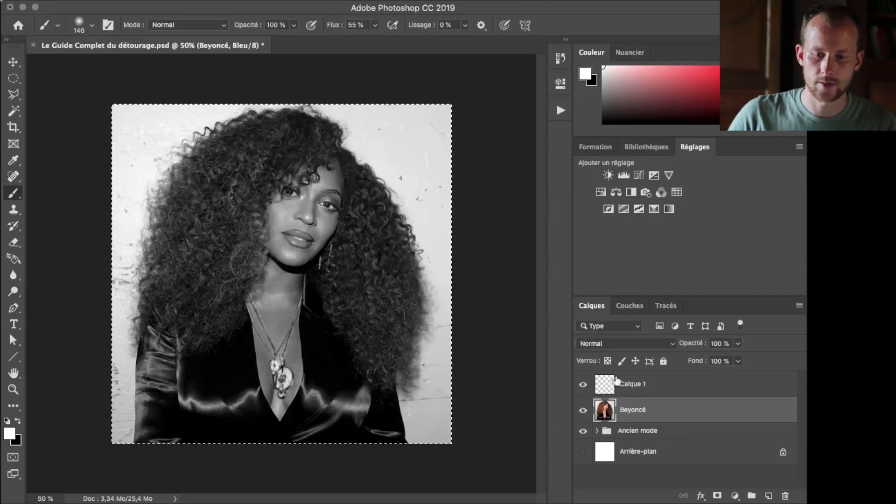
click(634, 386)
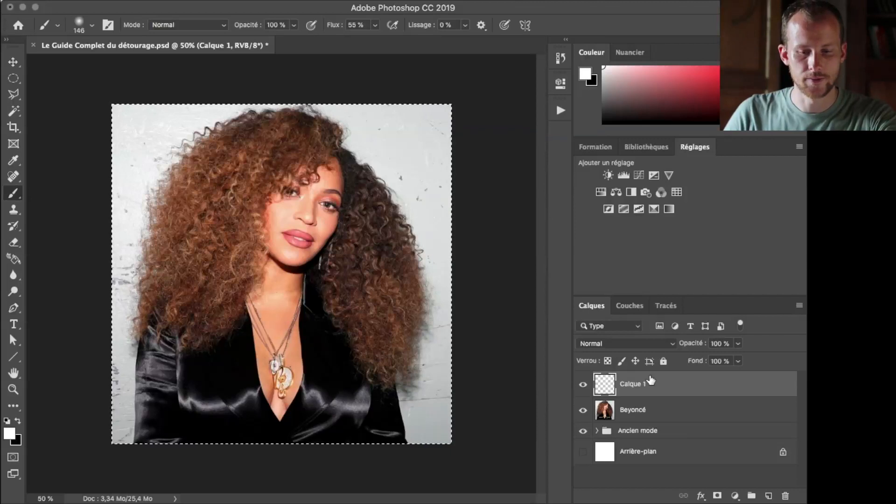
key(super+v)
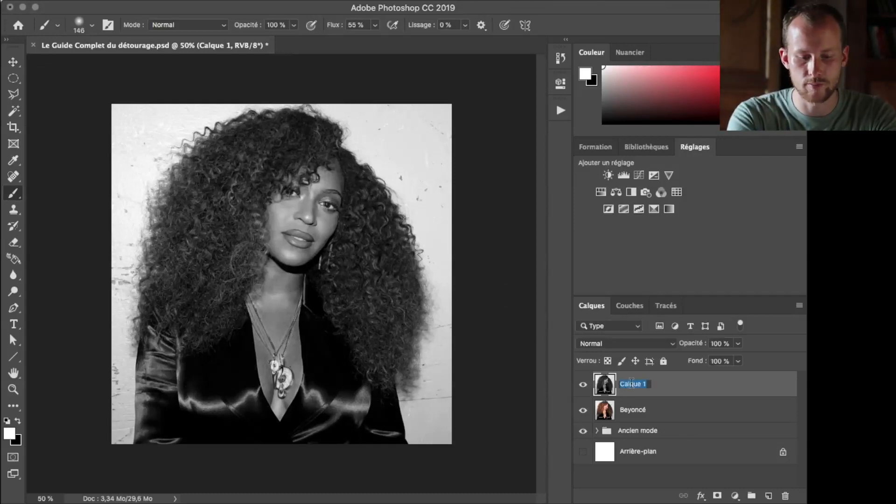
text(Calque)
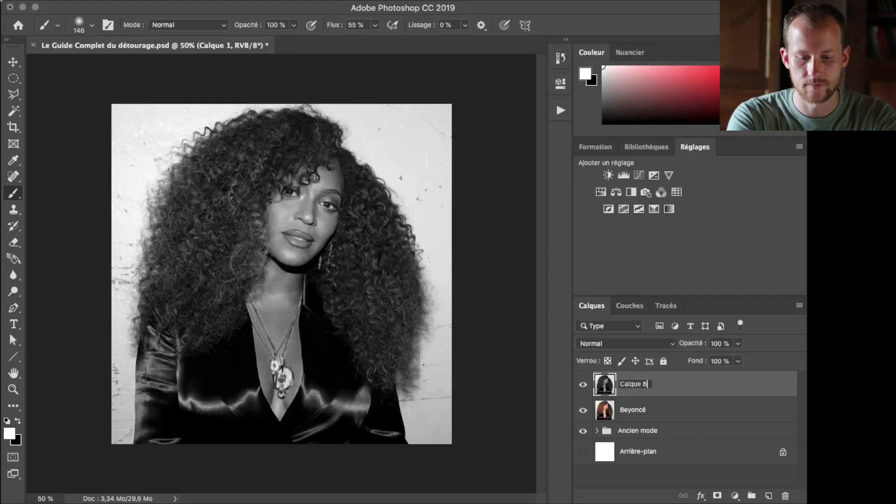
key(Return)
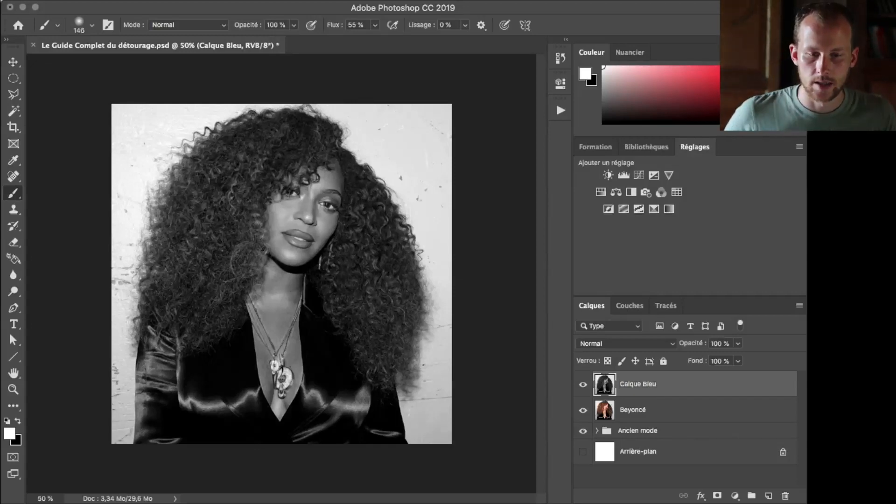
Hide the Beyoncé layer and the Ancien mode group, and add a new empty layer above Calque Bleu
drag(584, 410, 583, 436)
click(769, 495)
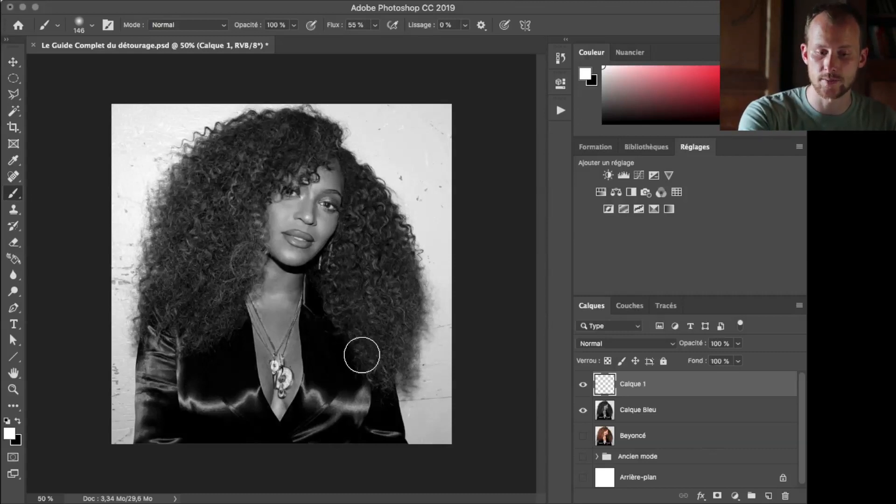
Start a polygonal lasso outline at the jacket's lower-right corner and trace it up the right side, just inside the hair edge
key(l)
key(super+plus)
key(super+plus)
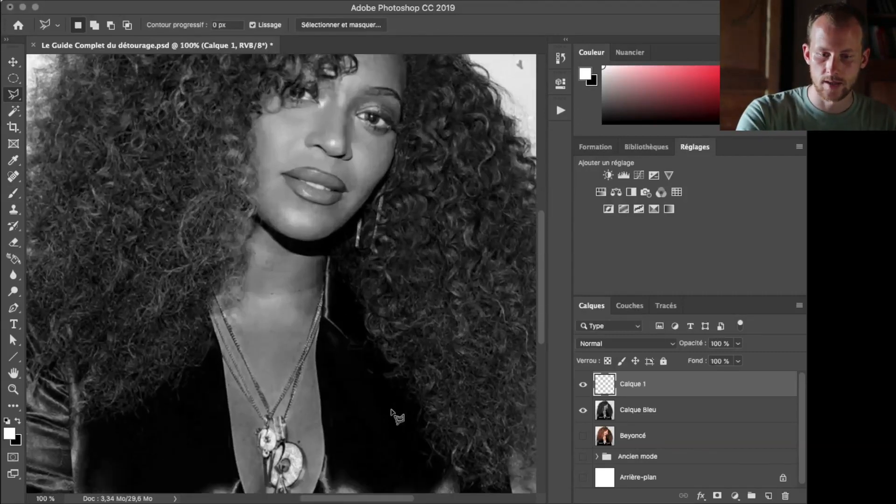
scroll(395, 411, down, 8)
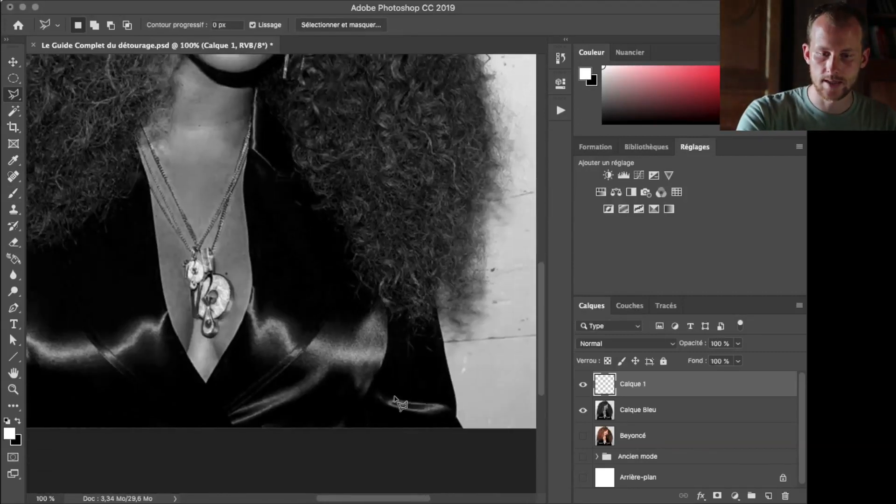
click(455, 430)
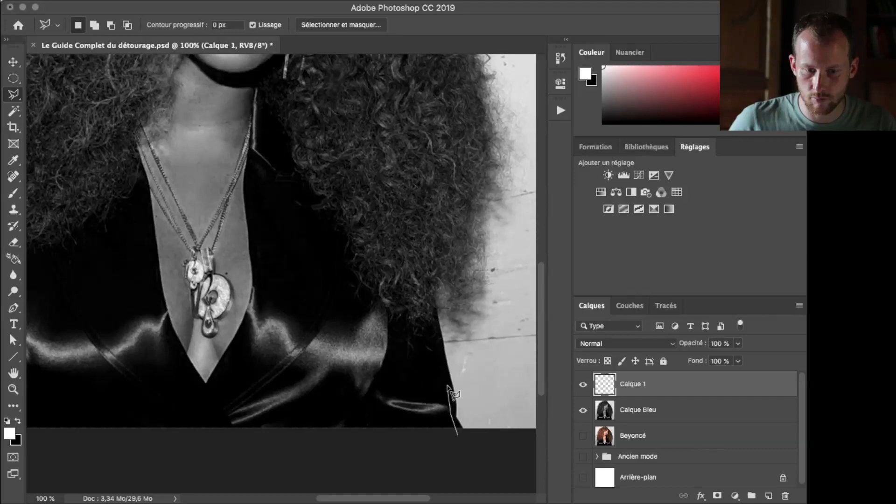
click(432, 301)
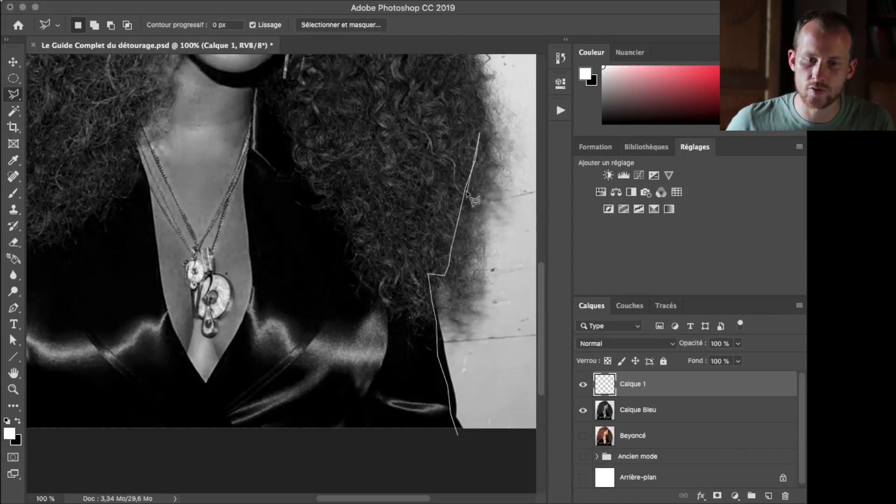
scroll(472, 66, up, 3)
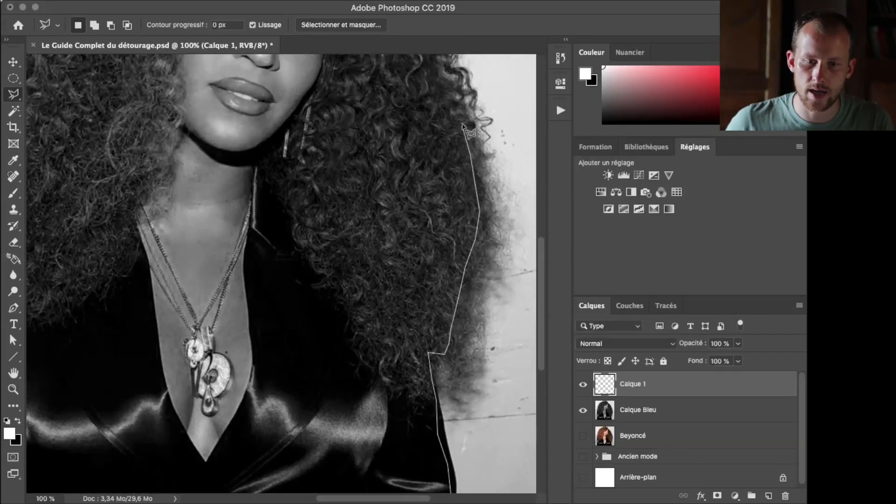
scroll(447, 117, up, 2)
click(438, 114)
click(430, 86)
scroll(430, 85, up, 3)
click(415, 157)
click(396, 133)
click(362, 102)
click(340, 77)
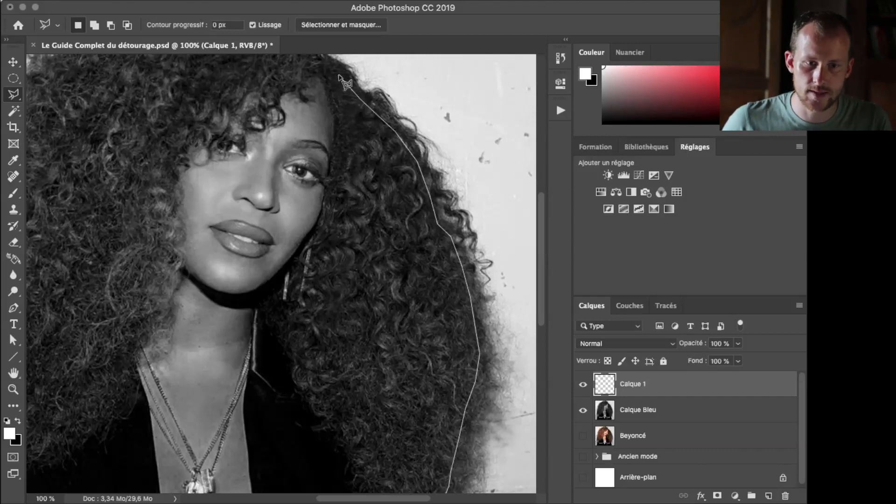
Continue the polygonal lasso outline across the crown of the head, staying just inside the curly hair edge
click(325, 164)
click(307, 113)
click(258, 95)
click(220, 91)
click(176, 109)
click(119, 120)
click(62, 146)
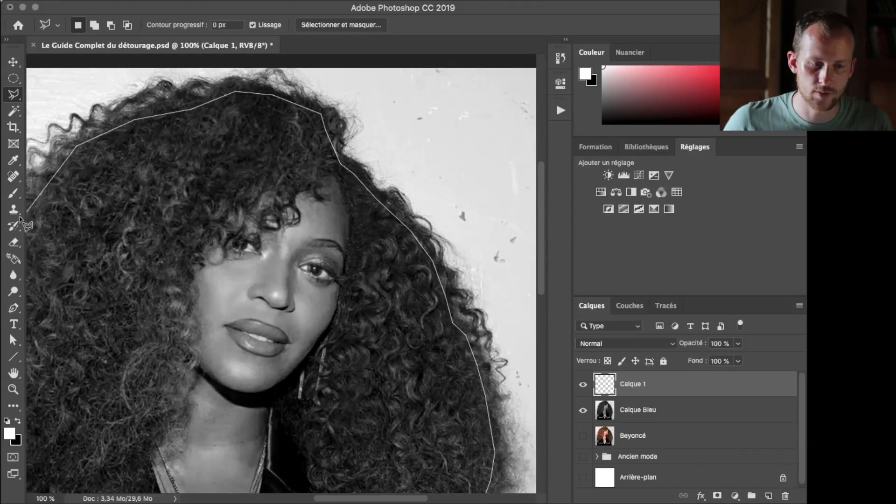
Trace the lasso outline down the left hair edge and sleeve, and close it below the image at its starting point
click(88, 182)
click(110, 243)
click(109, 276)
click(91, 333)
click(75, 425)
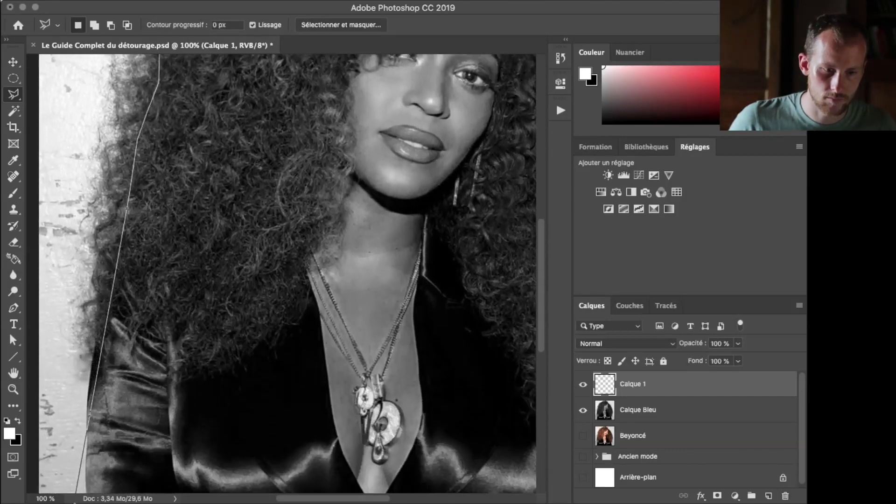
click(101, 264)
click(91, 389)
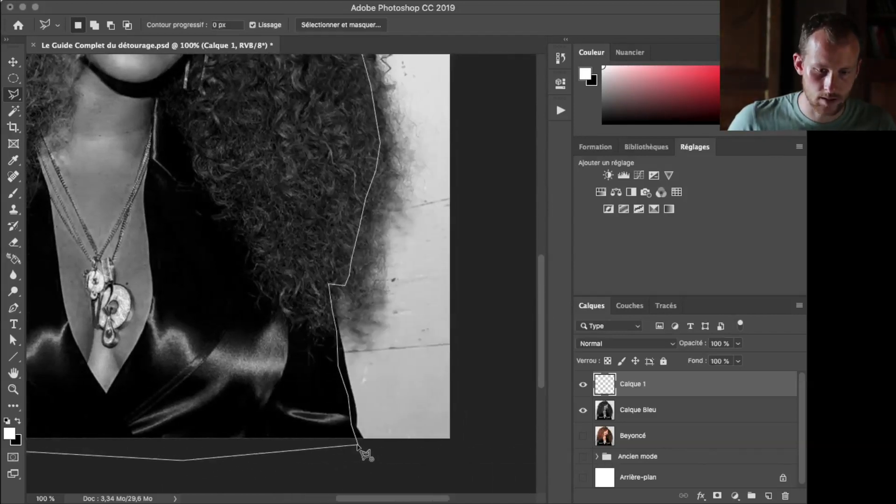
click(361, 439)
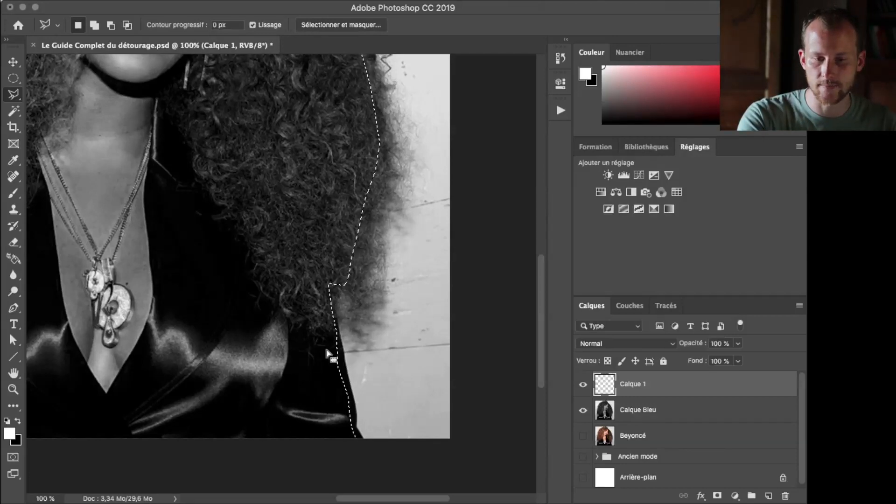
Add the missed outer edge of the left sleeve to the selection with the polygonal lasso
scroll(318, 343, left, 8)
scroll(267, 358, left, 6)
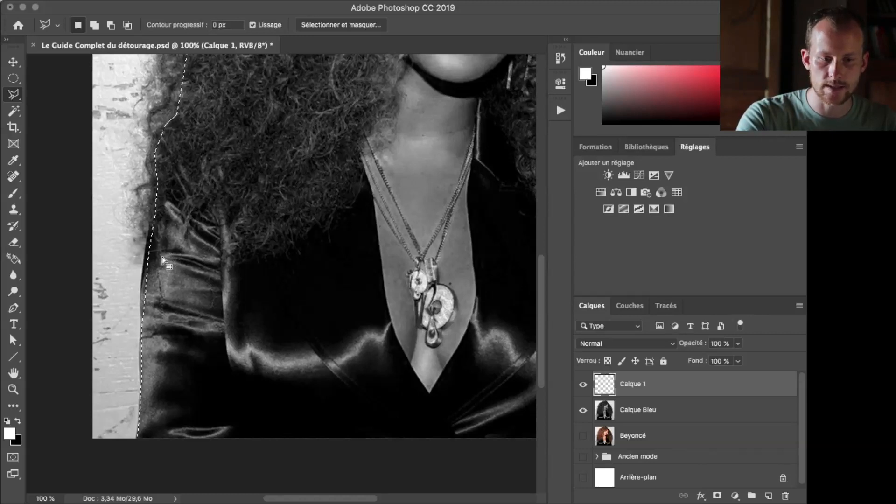
key(shift)
click(172, 223)
click(149, 221)
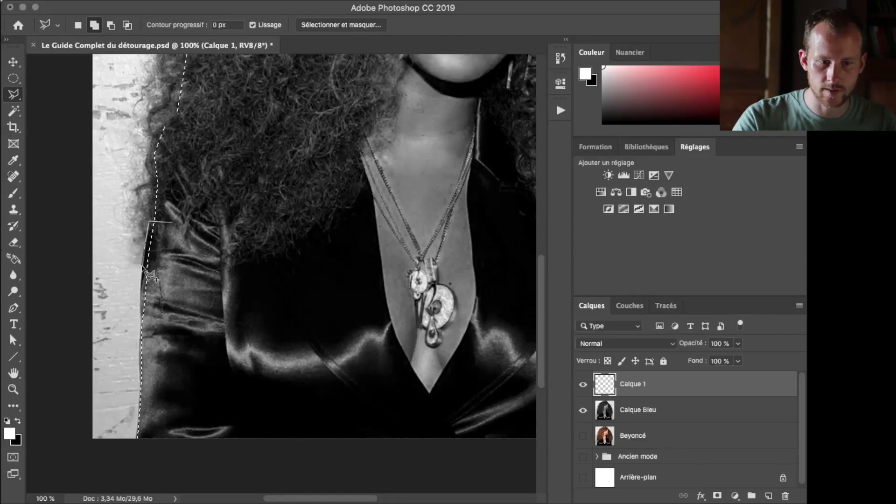
click(141, 294)
click(139, 328)
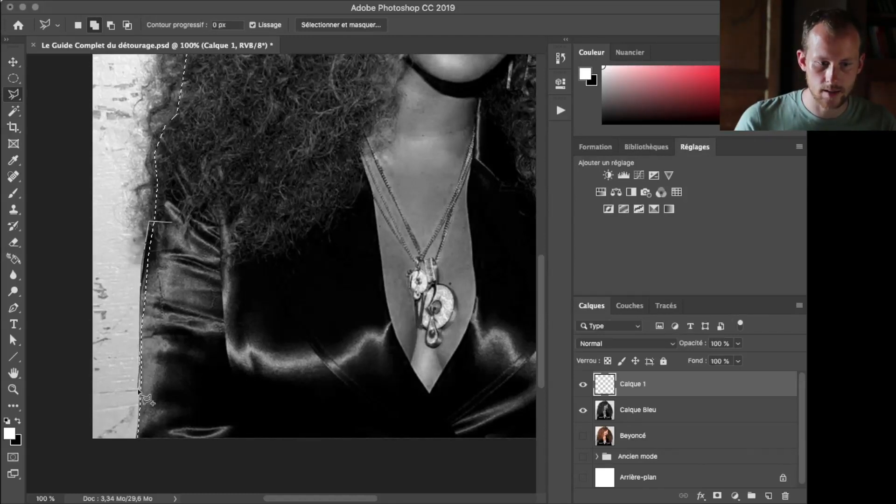
click(171, 220)
scroll(196, 240, up, 2)
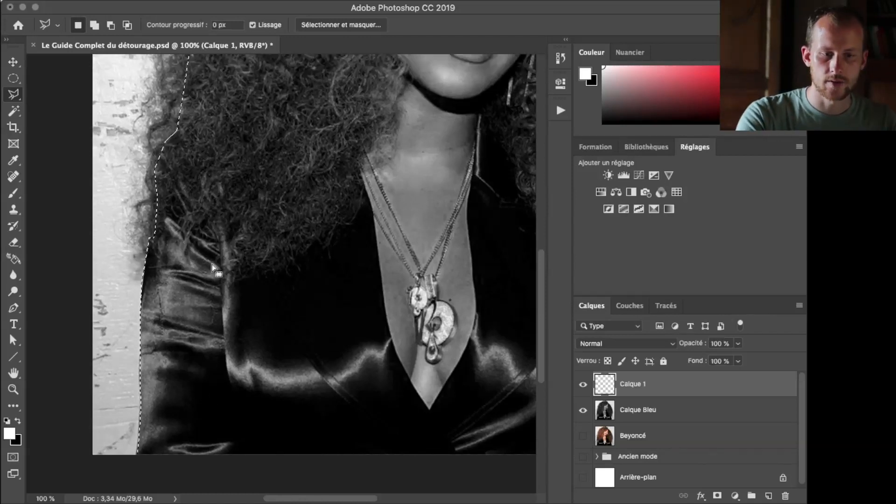
Fill the selected interior of the figure with black on Calque 1 using the Paint Bucket, and deselect
key(super+d)
key(super+minus)
key(super+minus)
key(shift+super+d)
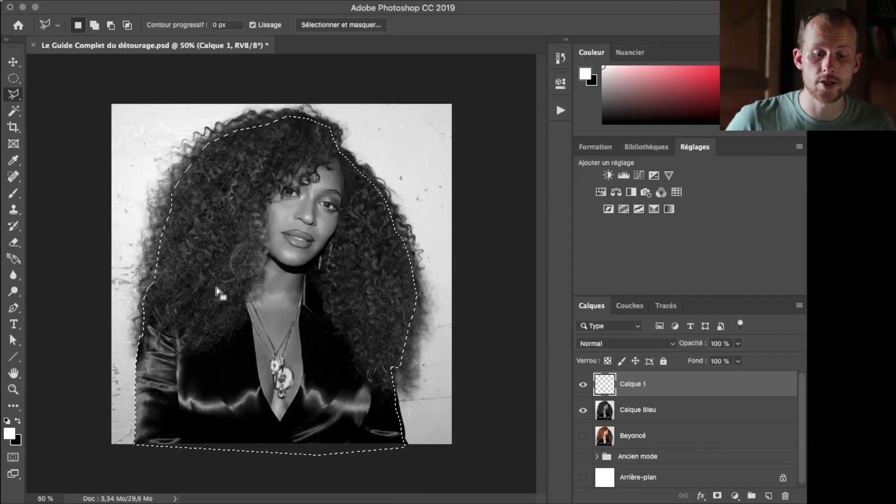
key(g)
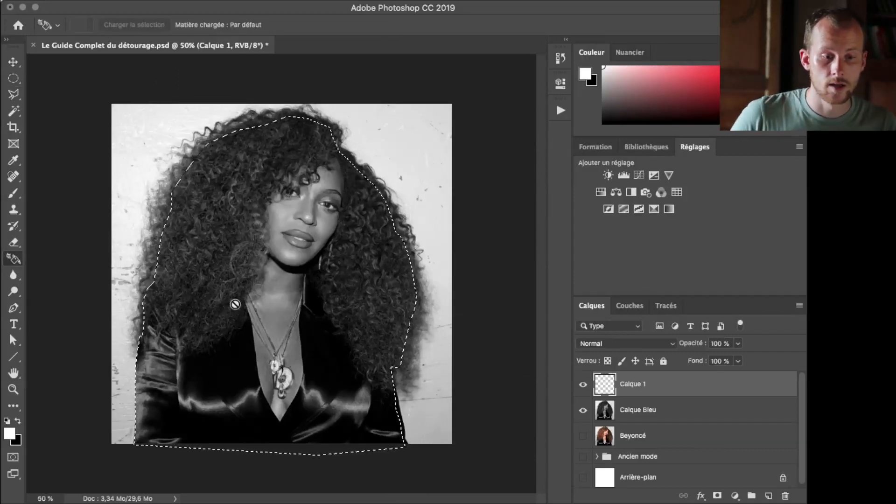
drag(13, 258, 44, 269)
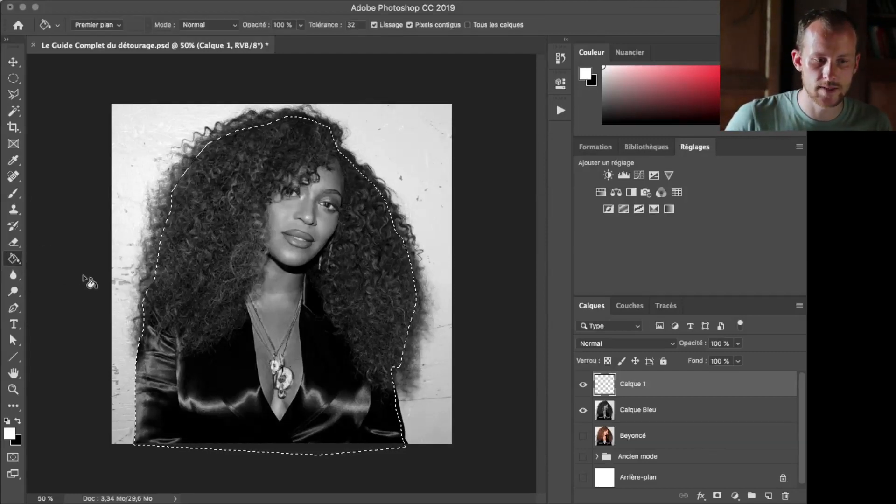
click(19, 422)
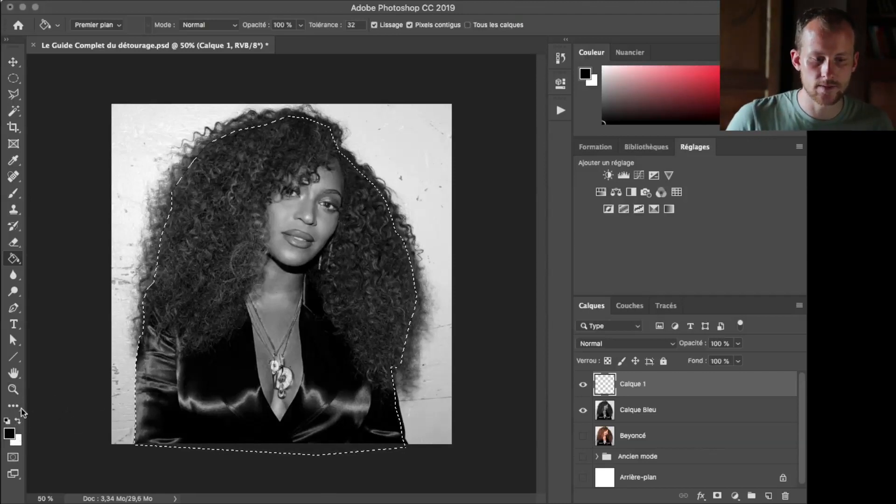
click(17, 421)
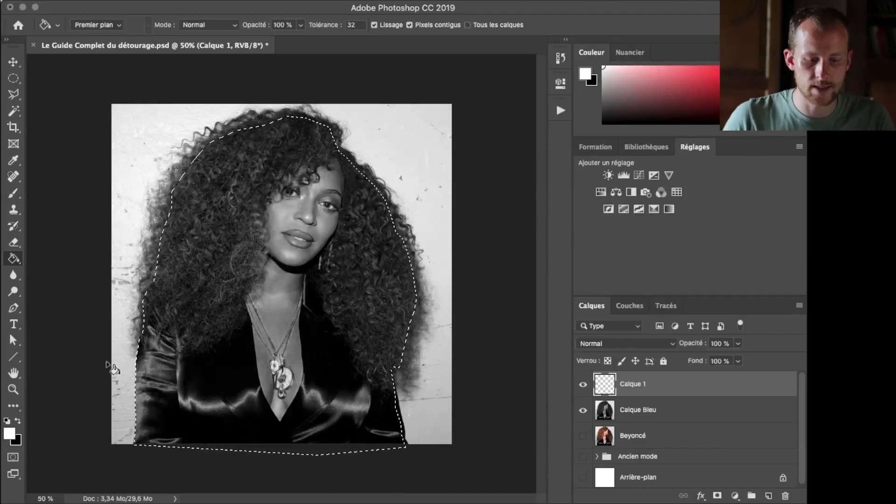
key(x)
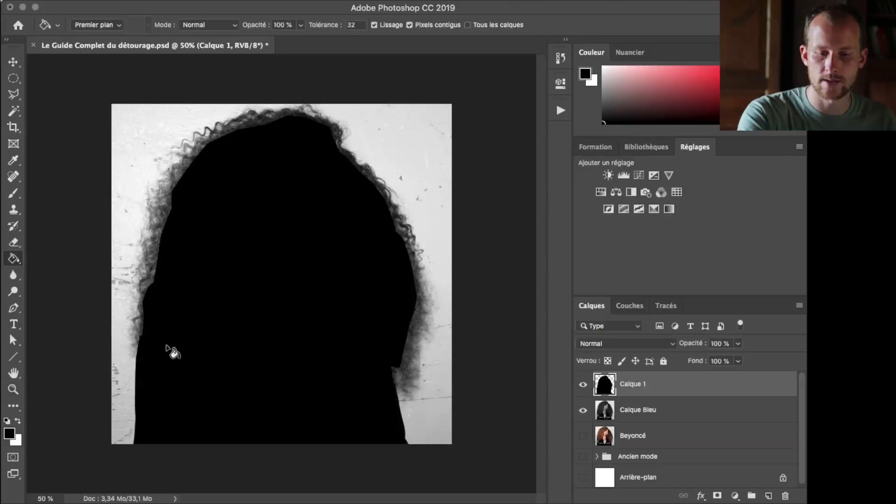
Start a polygonal lasso outline below the jacket's lower-right corner and trace it up the right side, just outside the hair
key(l)
key(super+plus)
key(super+plus)
scroll(470, 374, down, 5)
scroll(470, 374, right, 4)
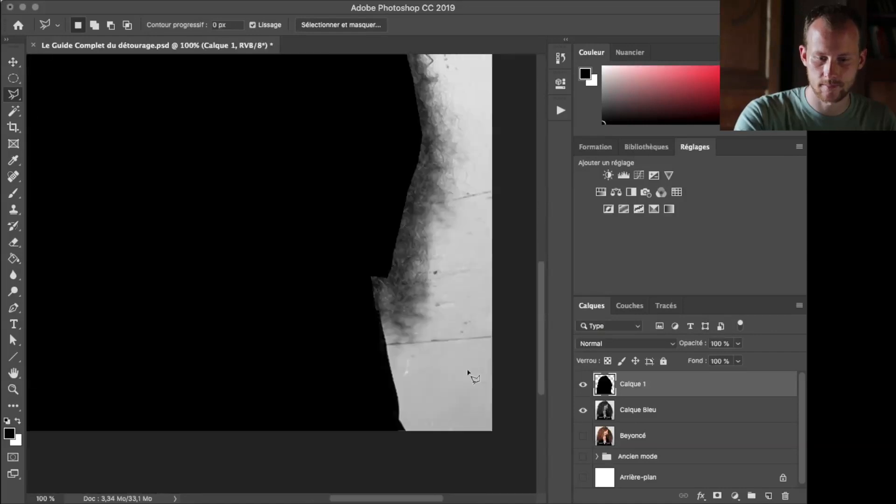
click(355, 372)
click(332, 271)
click(340, 268)
click(359, 270)
click(372, 253)
click(387, 163)
click(406, 137)
scroll(413, 78, up, 4)
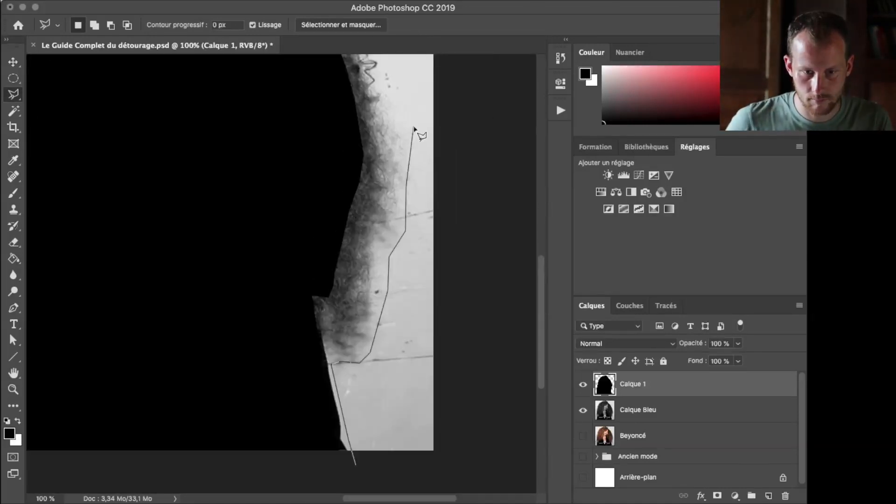
click(408, 137)
click(389, 85)
Continue the lasso outline over the crown of the head, keeping just outside the curly strands
scroll(388, 86, up, 4)
click(313, 173)
click(248, 96)
scroll(219, 103, up, 4)
click(220, 115)
click(178, 97)
click(113, 83)
click(86, 100)
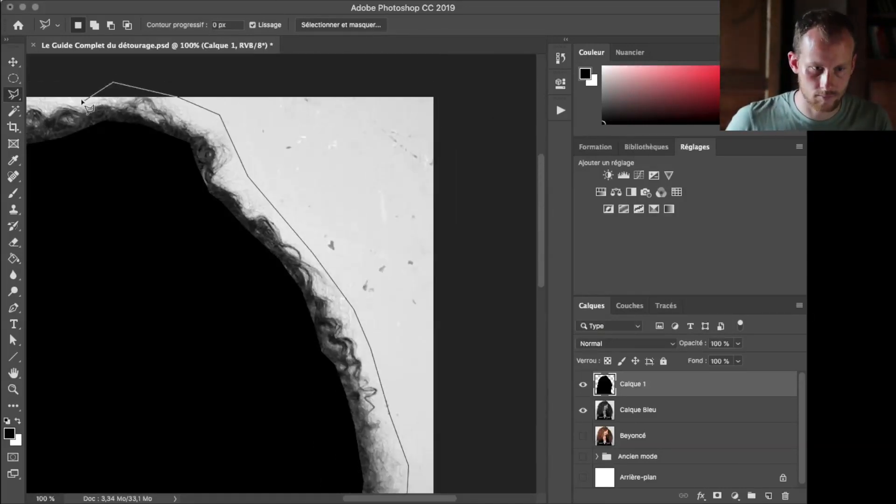
scroll(85, 102, left, 5)
scroll(17, 152, left, 5)
click(225, 141)
click(203, 155)
Trace the lasso outline down the left side, just outside the hair and the sleeve
click(141, 193)
click(123, 239)
click(109, 295)
scroll(62, 499, down, 4)
click(83, 311)
click(76, 414)
scroll(77, 495, down, 4)
click(82, 386)
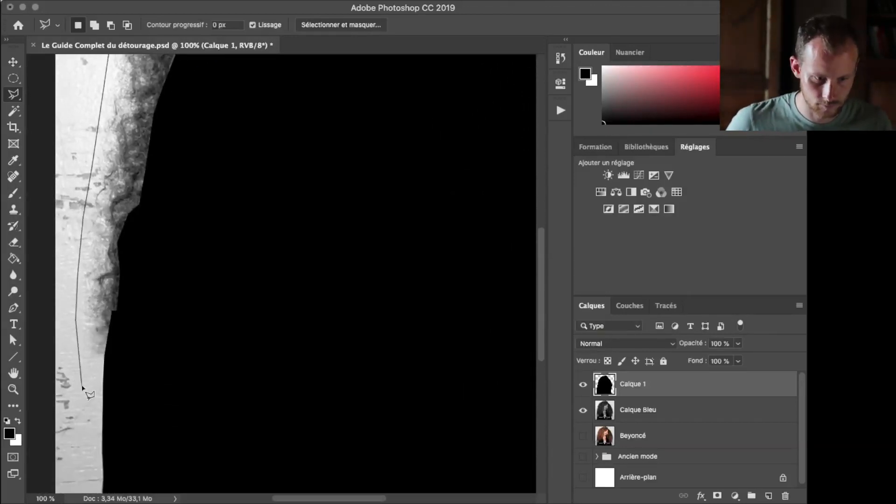
click(93, 416)
click(95, 423)
Carry the lasso outline below the image and up along the outside of the left canvas edge
click(95, 470)
click(374, 461)
scroll(28, 469, left, 1)
click(51, 470)
click(56, 356)
click(44, 89)
scroll(43, 3, up, 4)
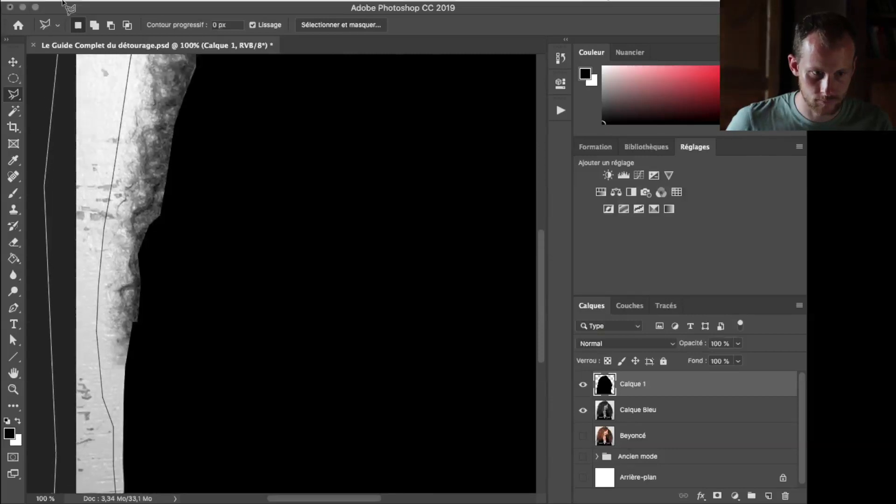
click(44, 64)
Run the lasso outline above the image and down outside the right canvas edge, closing it at its starting point
scroll(47, 2, up, 3)
scroll(47, 5, up, 3)
click(51, 110)
click(245, 102)
click(425, 118)
click(494, 116)
scroll(536, 117, right, 5)
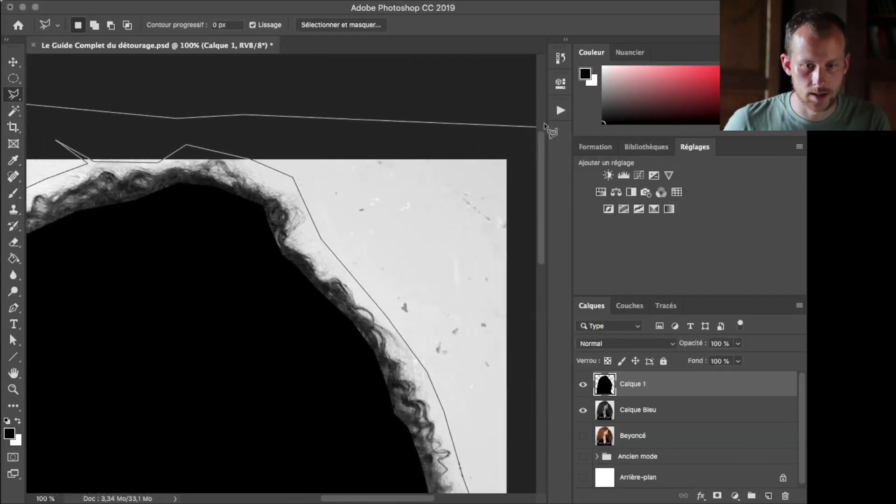
click(535, 119)
click(500, 321)
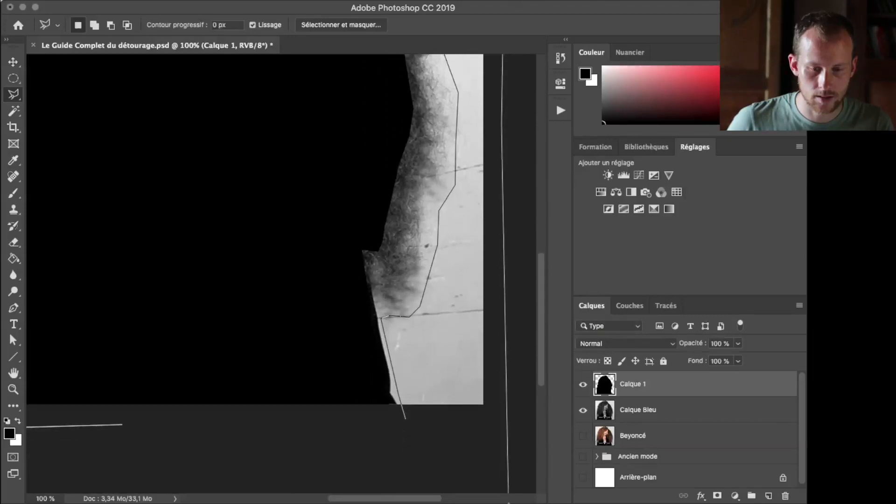
click(499, 423)
click(405, 410)
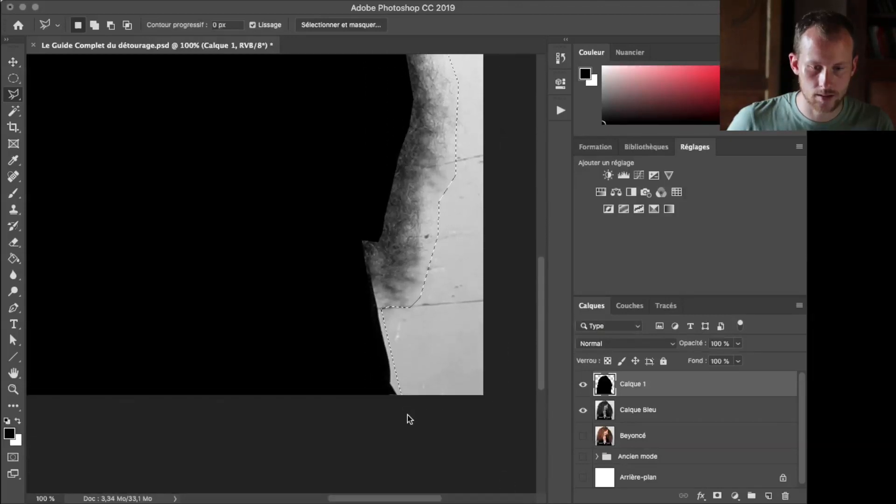
Fill the selected background around the figure with white on Calque 1 using the Paint Bucket, and deselect
key(super+minus)
key(super+minus)
key(super+minus)
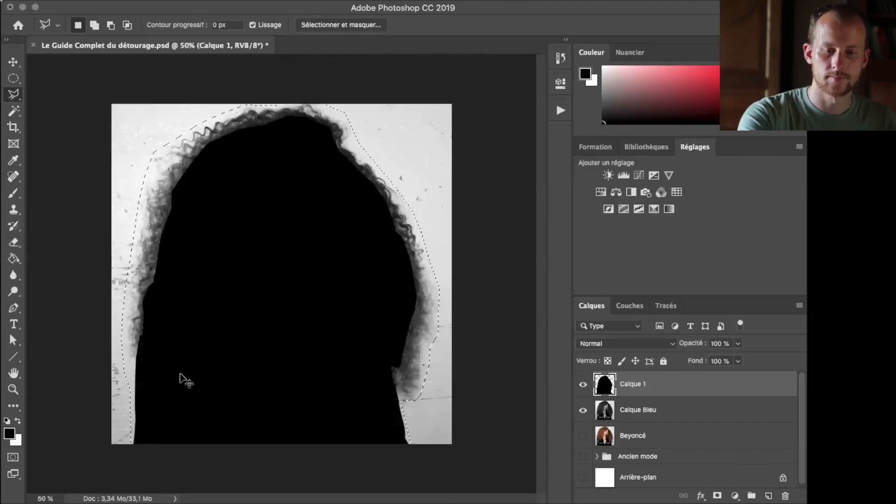
key(g)
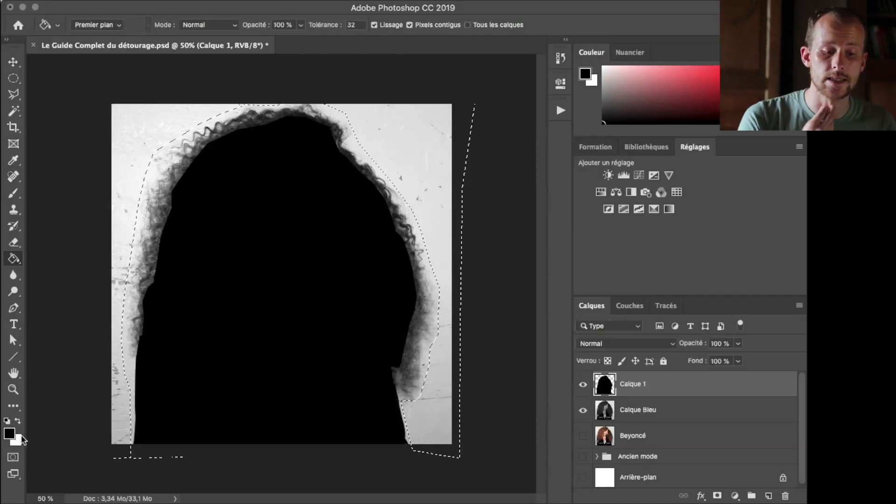
key(x)
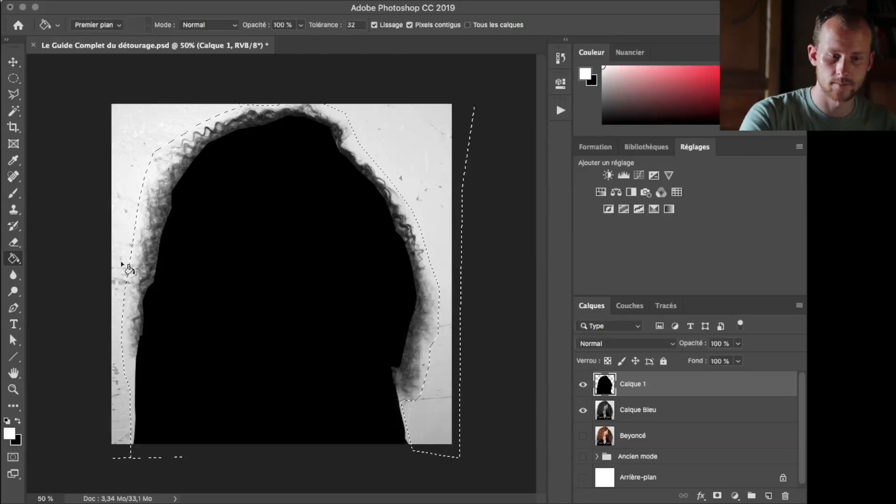
click(138, 124)
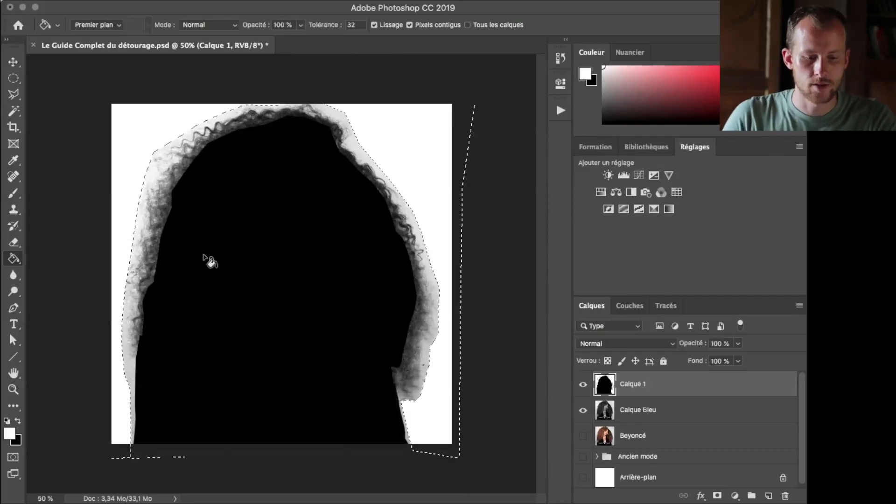
key(super+d)
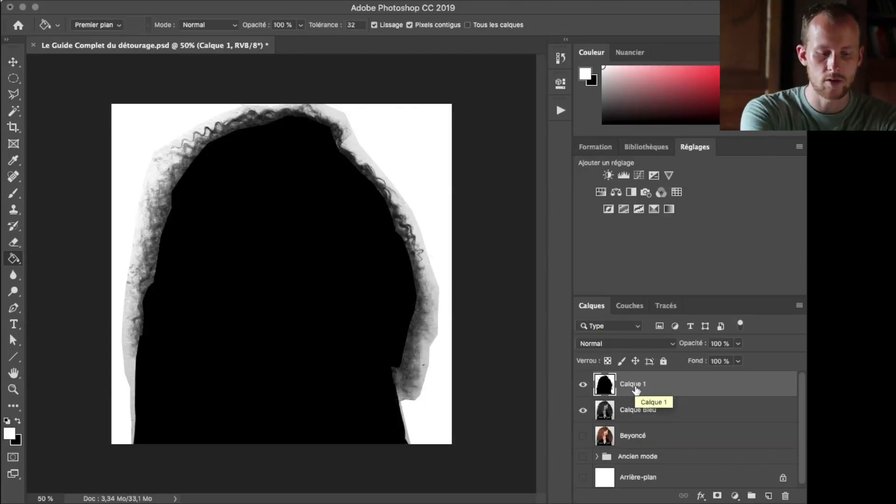
Stamp all visible layers into a new layer and name it "Future masque"
key(alt+shift+super+e)
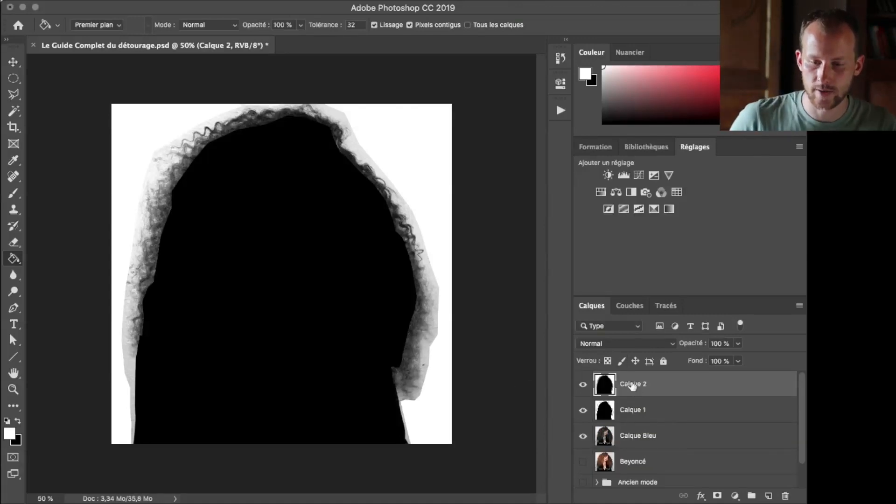
double_click(630, 383)
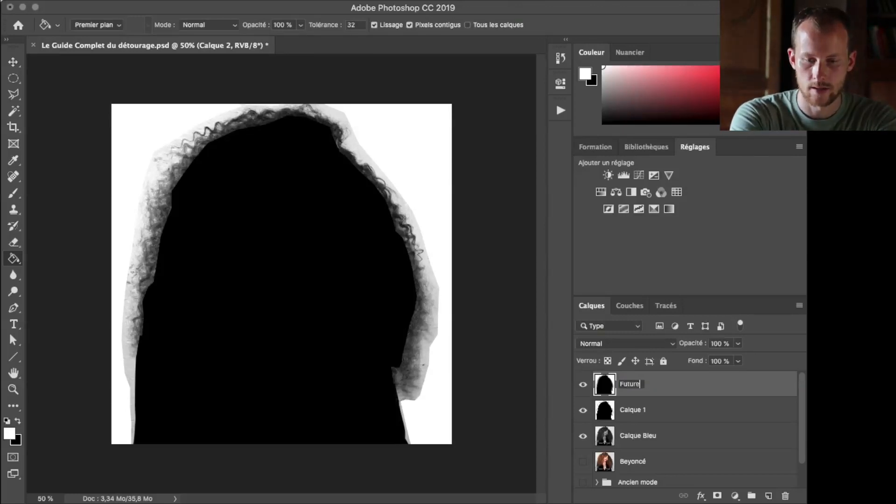
text(Future masque)
key(Return)
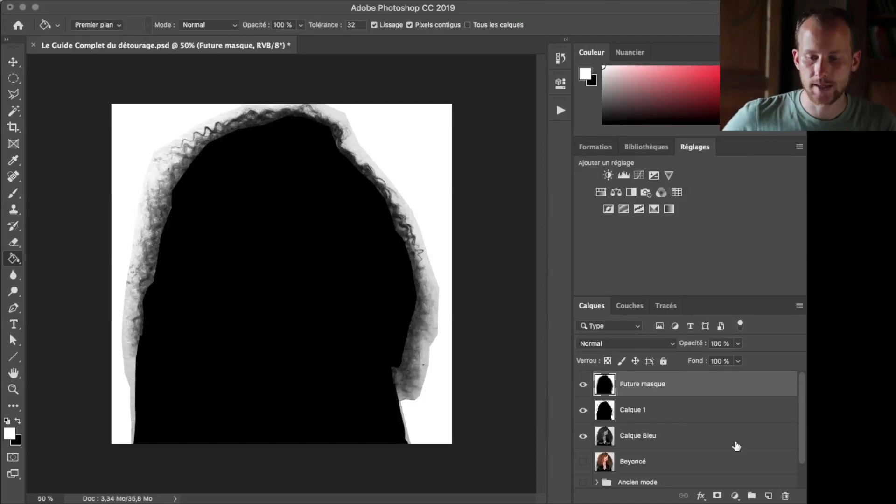
Add a Curves adjustment above Future masque and shape a steep S-curve that whitens the light fringe and blackens the hair
click(734, 496)
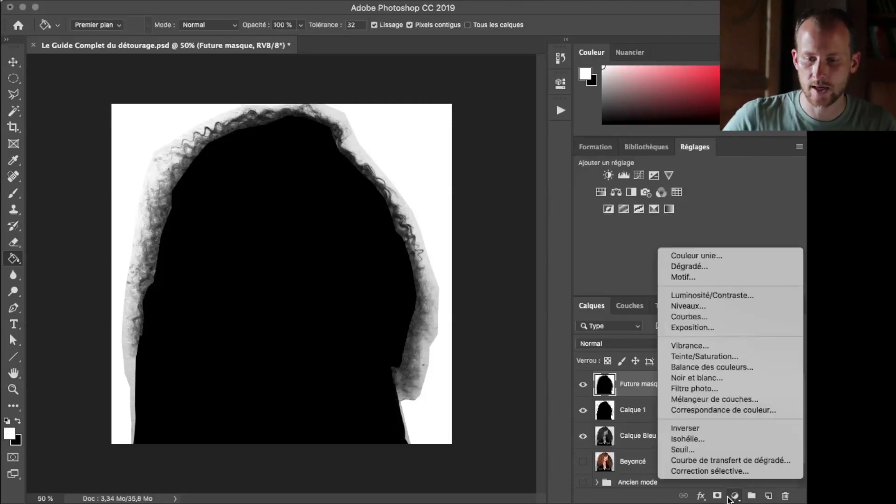
click(690, 315)
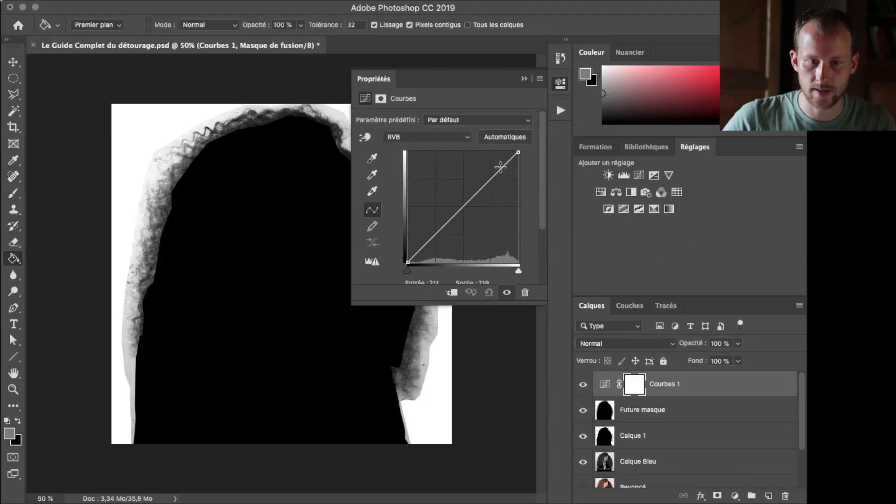
mouse_move(497, 174)
mouse_down()
mouse_move(492, 148)
mouse_move(488, 158)
mouse_up()
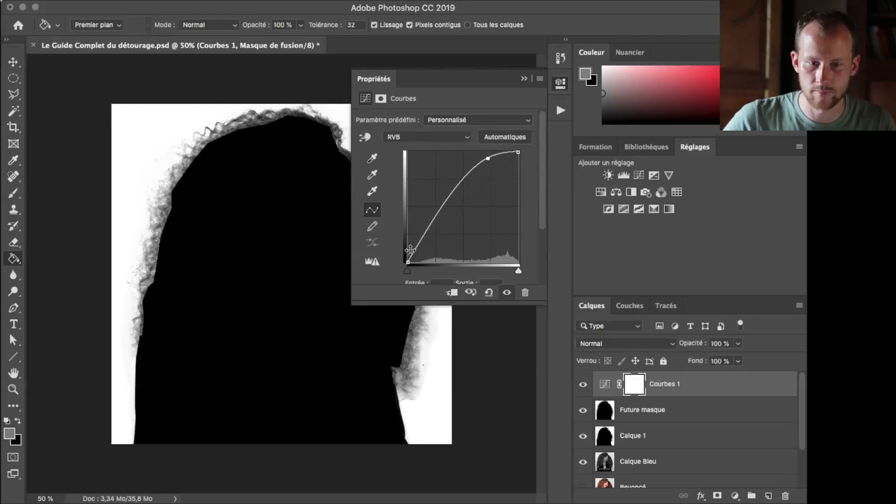
drag(423, 233, 442, 254)
drag(486, 158, 484, 160)
drag(443, 253, 444, 247)
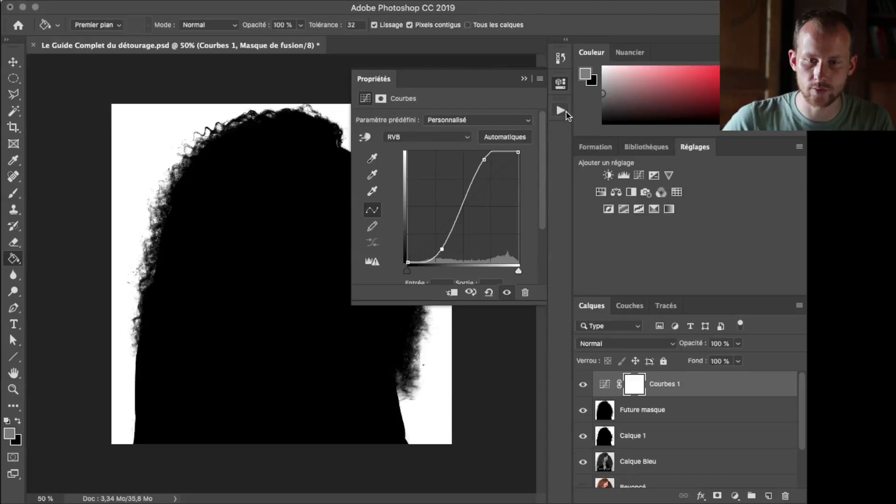
click(562, 110)
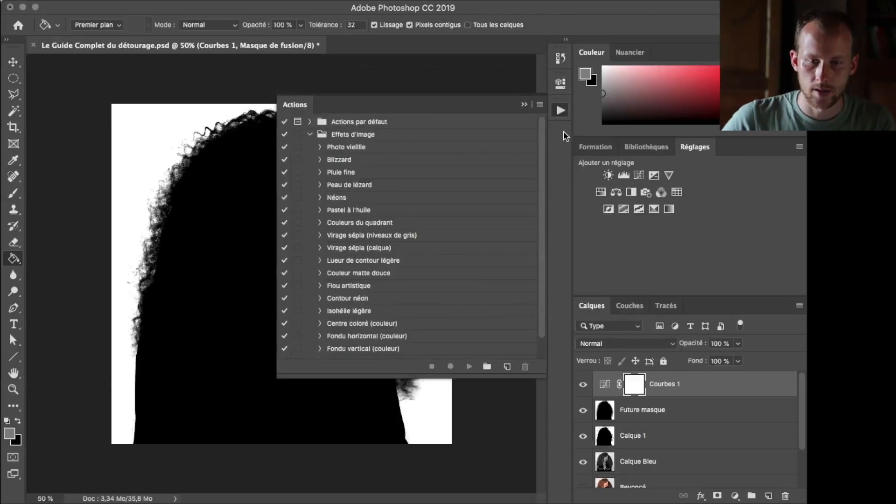
click(562, 112)
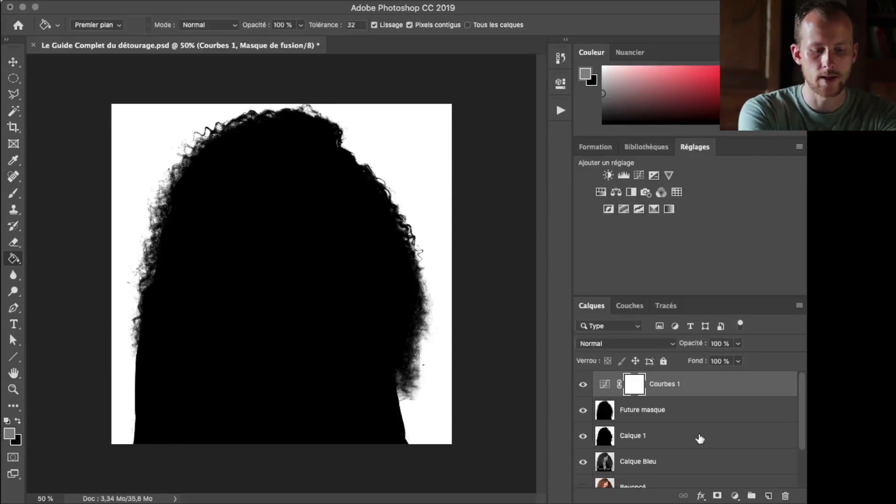
Stamp the visible result into another new layer and name it "Masque retouché"
key(super+alt+shift+e)
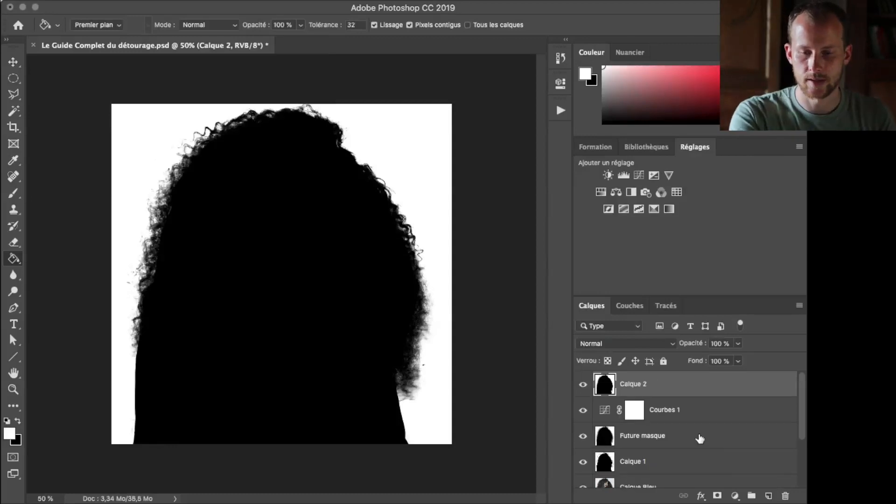
double_click(634, 385)
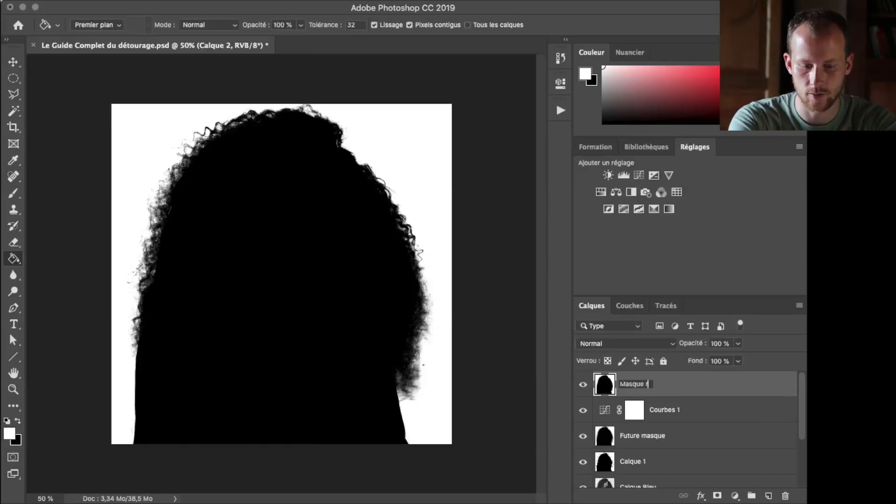
key(Return)
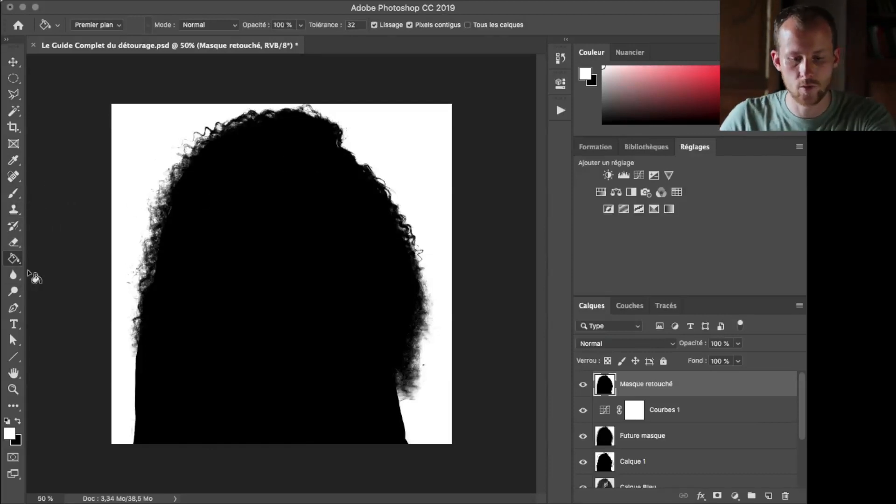
Darken the grey fringe on the upper-left side of the hair with the Densité + (Burn) tool on Masque retouché
key(o)
drag(13, 291, 50, 290)
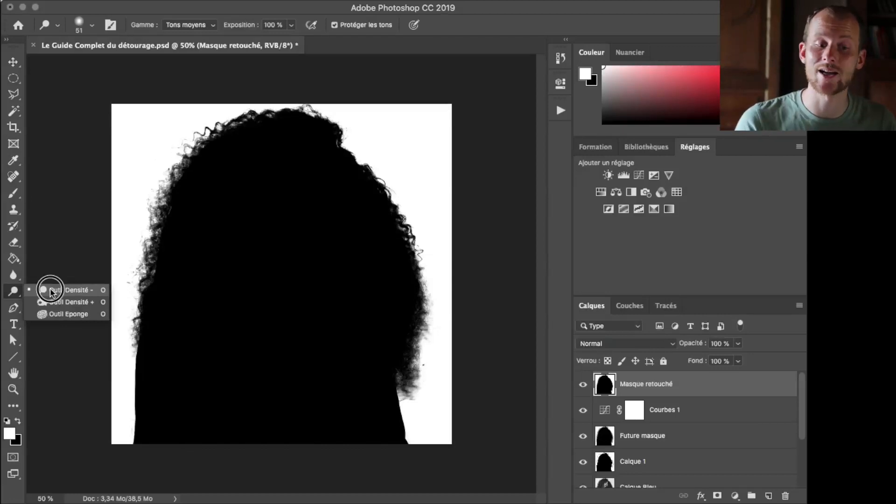
drag(52, 294, 54, 304)
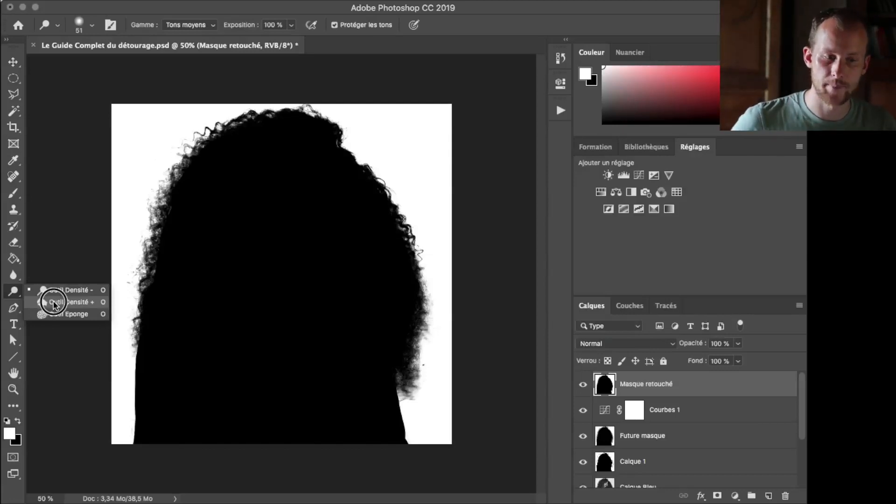
click(54, 302)
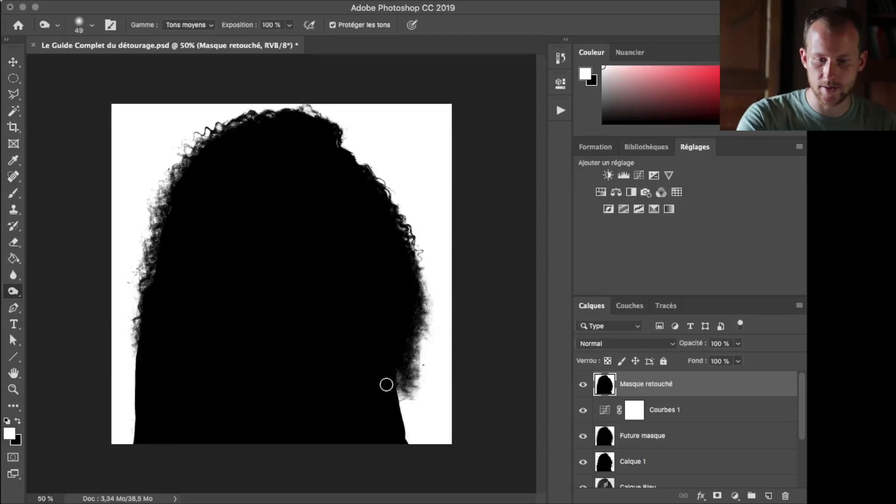
scroll(386, 384, up, 2)
scroll(427, 368, up, 5)
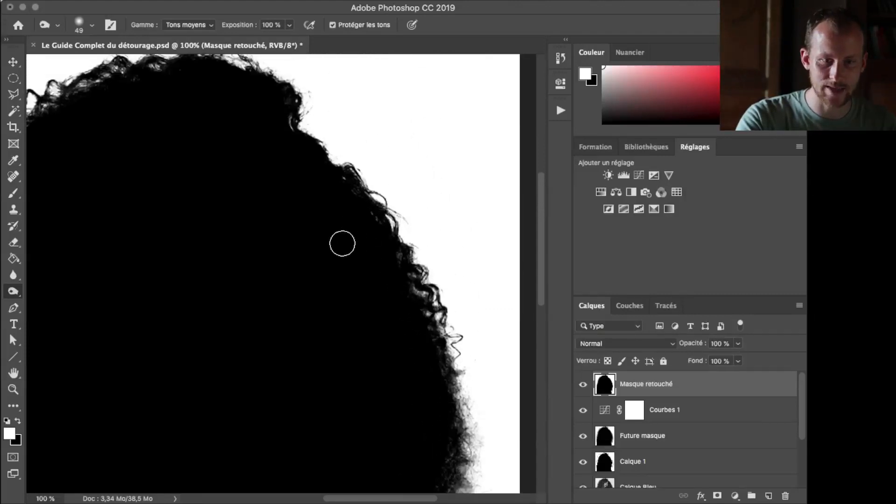
scroll(304, 201, up, 1)
scroll(103, 112, left, 1)
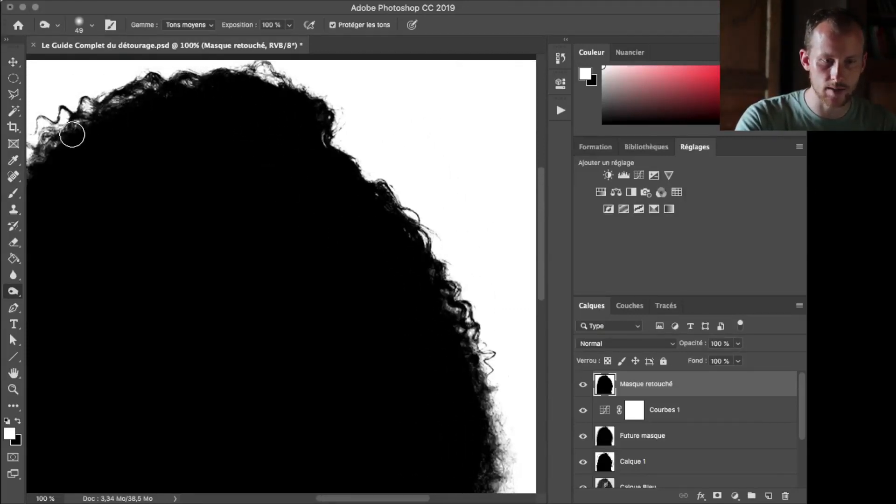
scroll(146, 98, left, 4)
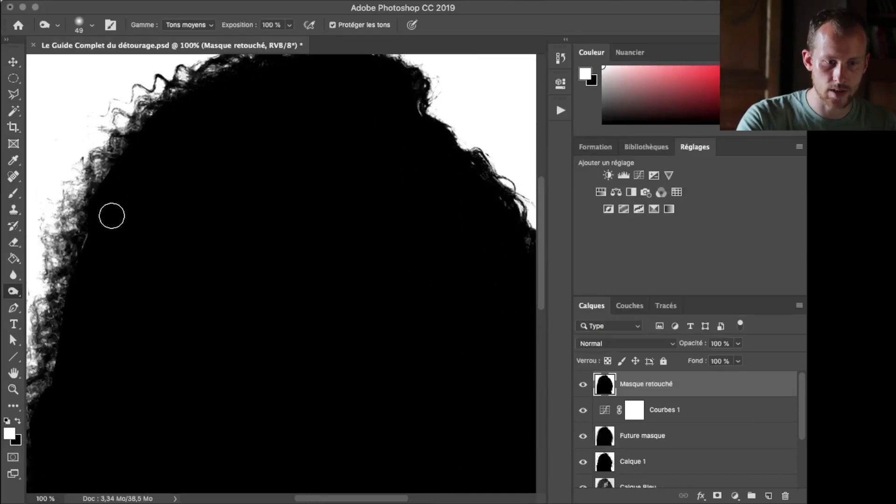
scroll(112, 216, down, 1)
scroll(112, 215, left, 1)
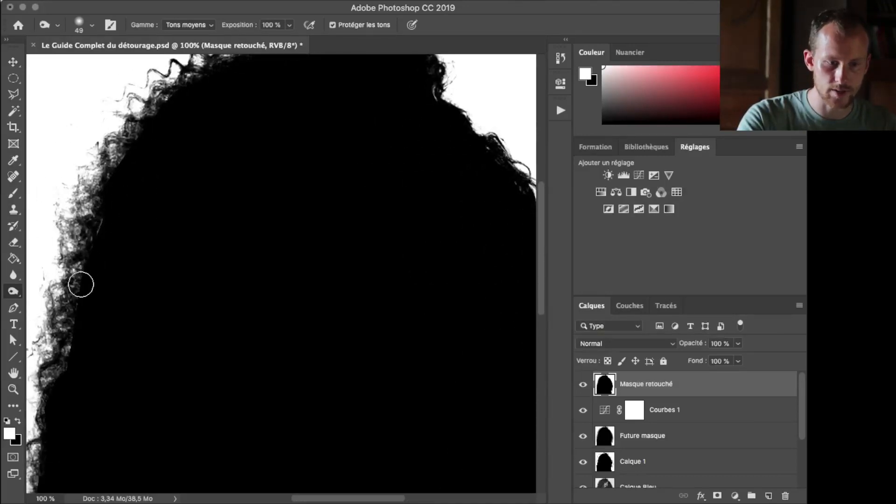
right_click(10, 293)
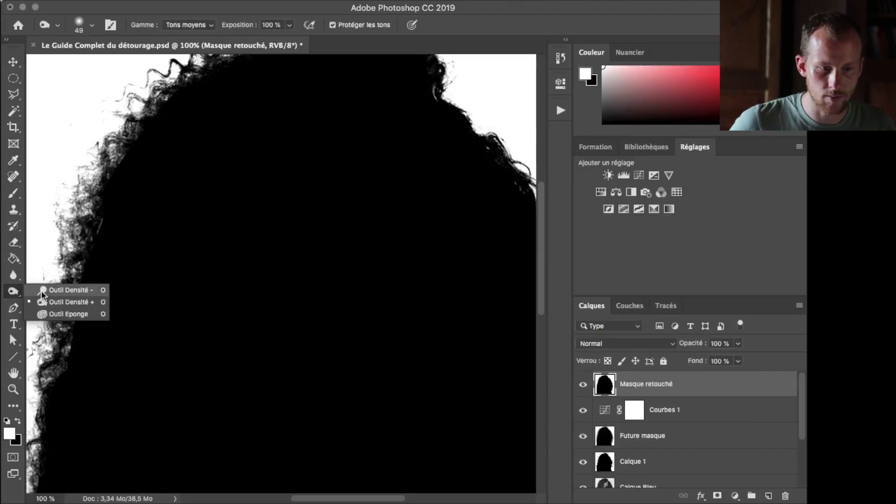
click(57, 302)
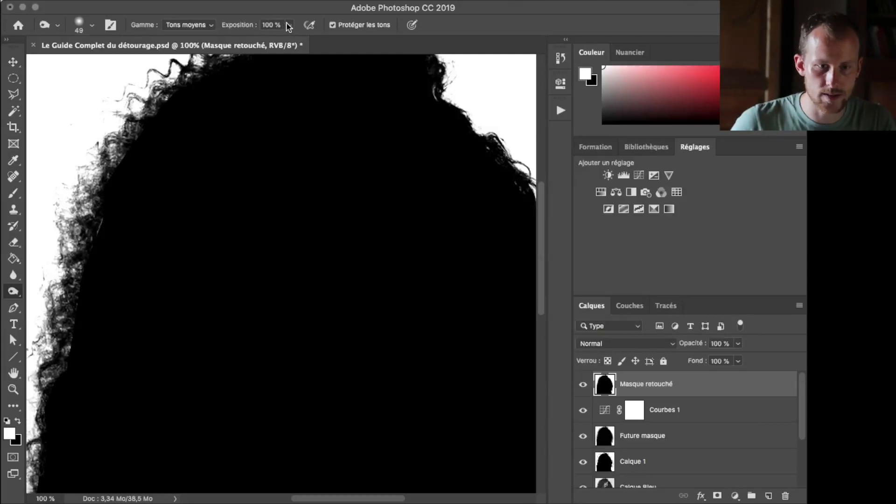
mouse_move(73, 372)
mouse_down()
mouse_move(75, 330)
mouse_move(69, 367)
mouse_move(66, 354)
mouse_move(99, 224)
mouse_move(89, 226)
mouse_move(60, 370)
mouse_move(100, 224)
mouse_move(68, 366)
mouse_up()
Burn the inner edge of the lower-left hair down to where the curls meet the sleeve
scroll(127, 402, down, 5)
scroll(134, 403, left, 1)
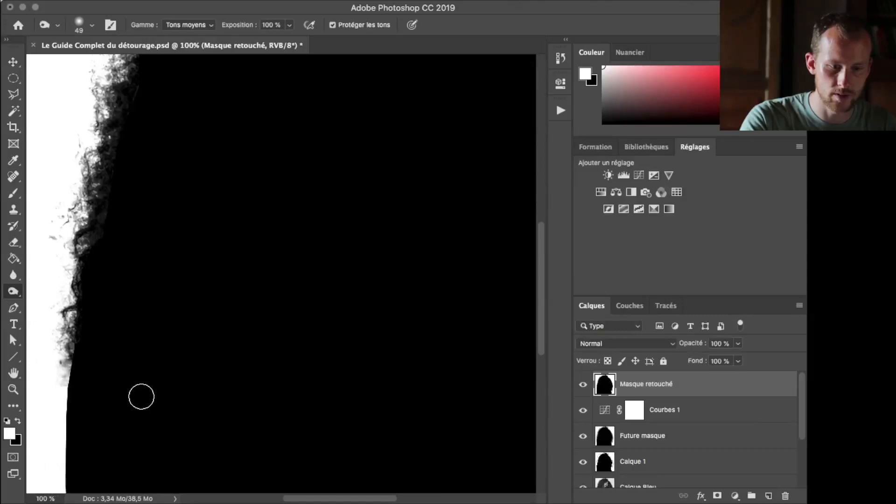
scroll(141, 397, down, 3)
mouse_move(85, 281)
mouse_down()
mouse_move(74, 320)
mouse_move(79, 267)
mouse_move(70, 344)
mouse_move(83, 179)
mouse_move(92, 172)
mouse_move(82, 333)
mouse_move(70, 332)
mouse_up()
scroll(130, 392, down, 5)
scroll(135, 385, up, 3)
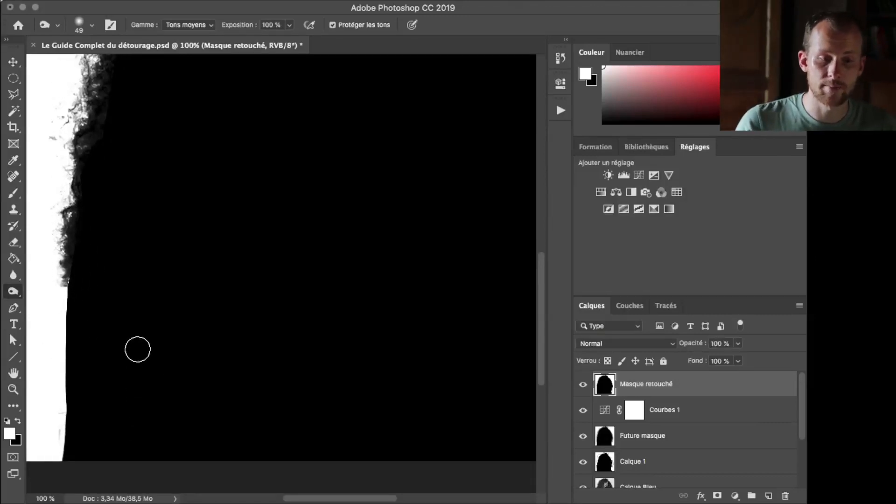
scroll(72, 308, up, 2)
scroll(76, 171, up, 3)
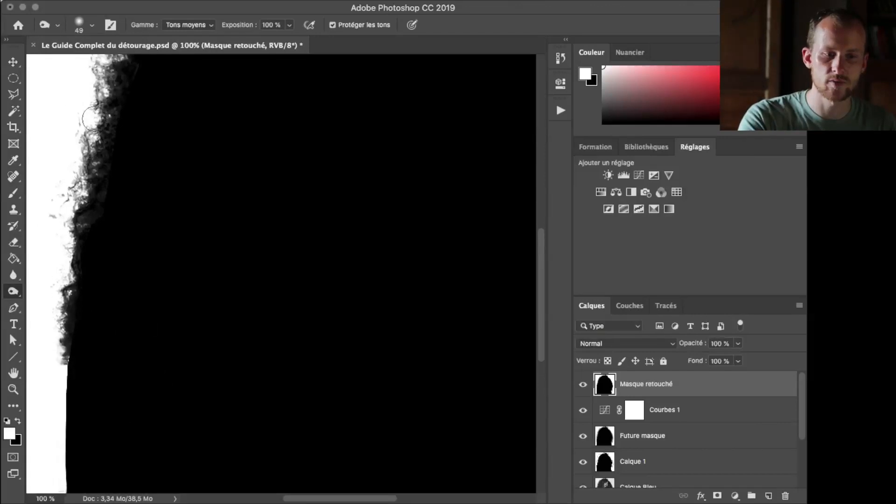
scroll(190, 190, up, 4)
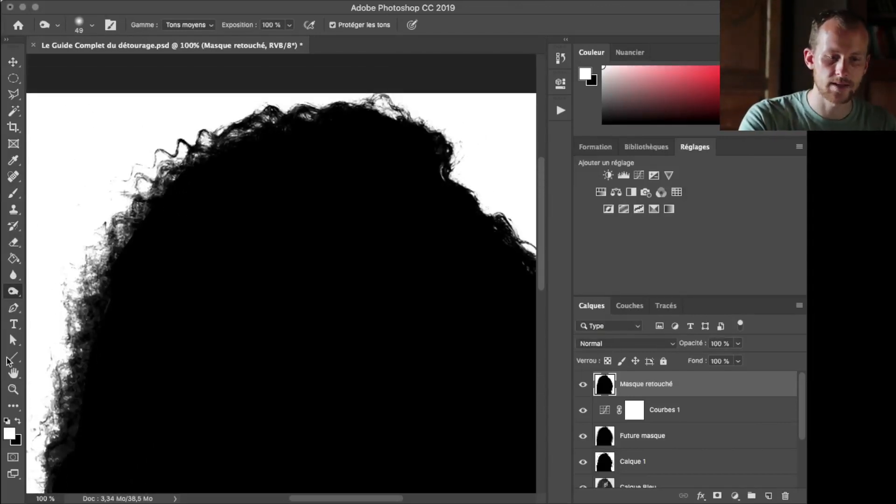
Lighten the background along the lower-left hair fringe with the Densité - (Dodge) tool
scroll(15, 291, down, 2)
right_click(15, 292)
click(39, 291)
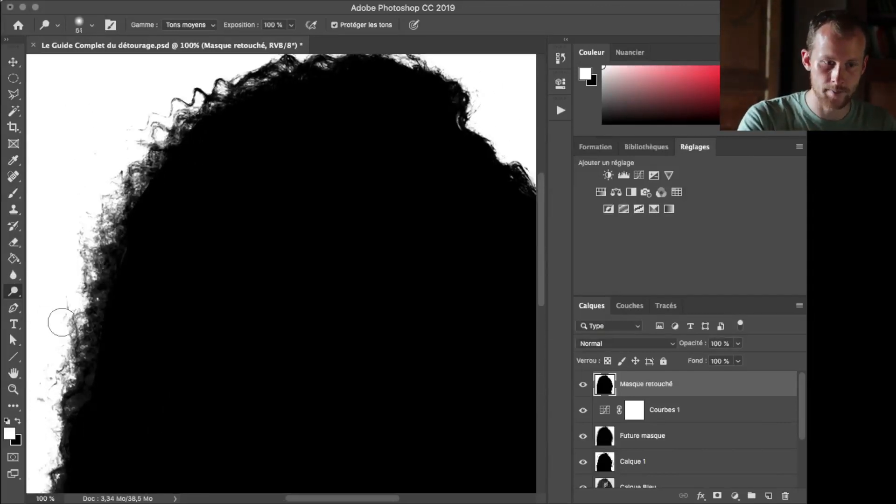
scroll(93, 310, down, 5)
scroll(93, 310, left, 2)
drag(126, 376, 128, 342)
drag(131, 301, 129, 283)
mouse_move(125, 245)
mouse_down()
mouse_move(131, 222)
mouse_move(138, 232)
mouse_move(170, 140)
mouse_move(170, 100)
mouse_move(187, 100)
mouse_up()
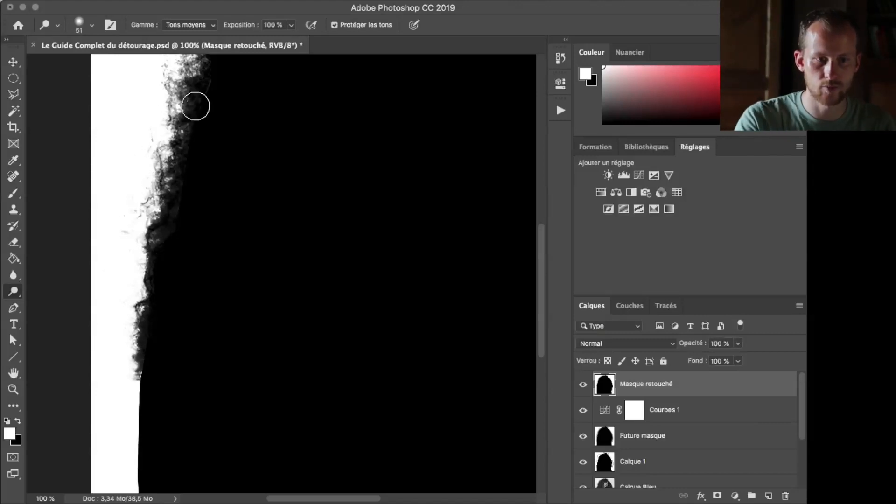
Dodge the outer hair fringe from the upper-left side up to the crown of the head
scroll(166, 127, up, 3)
scroll(166, 128, up, 5)
click(170, 215)
scroll(171, 215, up, 1)
scroll(171, 216, right, 1)
mouse_move(184, 207)
mouse_down()
mouse_move(169, 232)
mouse_move(210, 160)
mouse_move(206, 185)
mouse_move(230, 127)
mouse_move(286, 92)
mouse_move(288, 110)
mouse_up()
scroll(329, 91, right, 6)
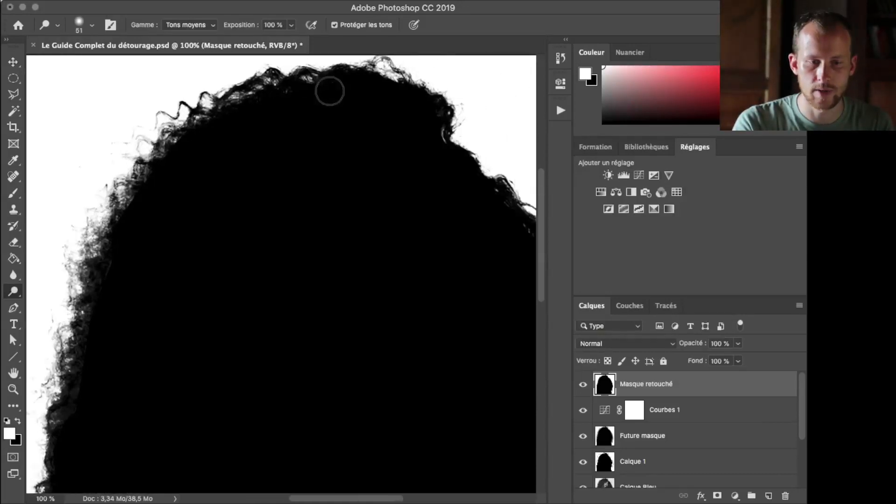
Dodge the outer fringe from the top of the head down the right side to the hair tips
scroll(249, 123, up, 1)
mouse_move(135, 119)
mouse_down()
mouse_move(200, 82)
mouse_move(329, 83)
mouse_move(365, 130)
mouse_move(367, 115)
mouse_move(392, 128)
mouse_move(450, 210)
mouse_move(417, 186)
mouse_move(469, 244)
mouse_move(416, 238)
mouse_move(412, 198)
mouse_move(469, 297)
mouse_move(475, 284)
mouse_move(498, 341)
mouse_up()
scroll(420, 214, right, 1)
scroll(416, 237, down, 1)
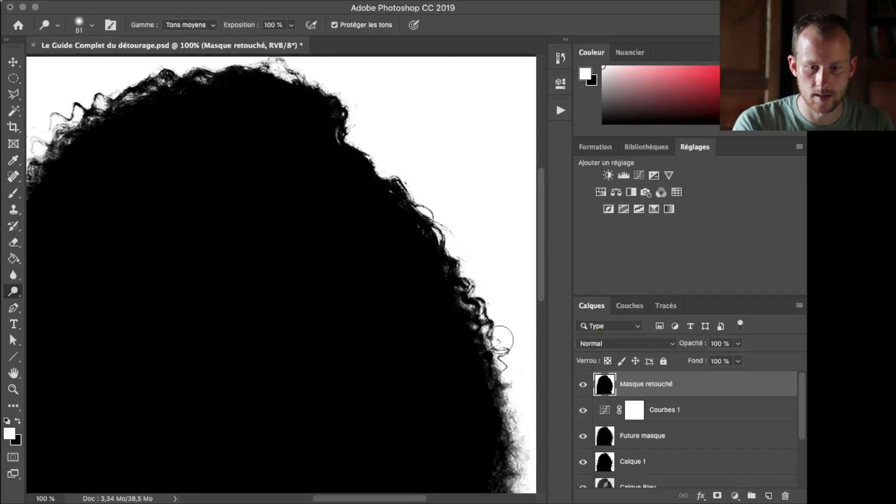
scroll(506, 369, down, 4)
scroll(506, 369, right, 1)
mouse_move(472, 290)
mouse_down()
mouse_move(486, 366)
mouse_move(484, 452)
mouse_up()
scroll(484, 453, down, 5)
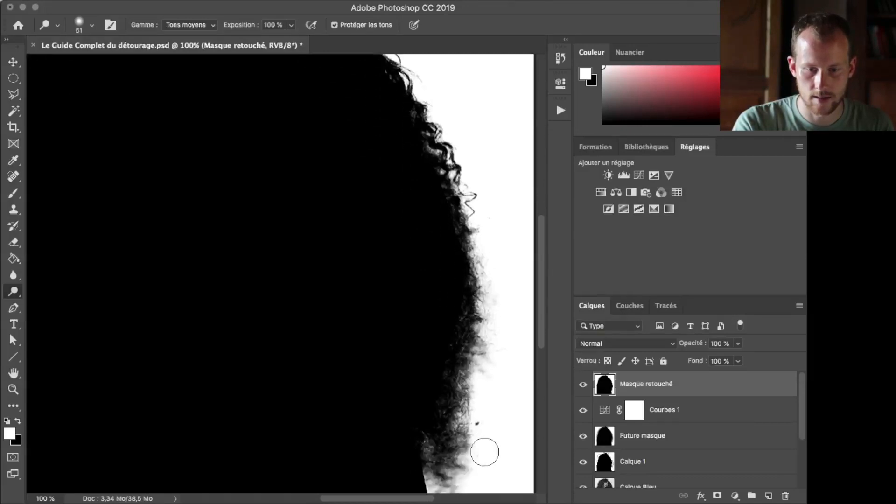
mouse_move(485, 271)
mouse_down()
mouse_move(458, 361)
mouse_move(465, 352)
mouse_move(452, 435)
mouse_move(441, 421)
mouse_move(450, 424)
mouse_move(433, 429)
mouse_move(459, 434)
mouse_move(459, 426)
mouse_move(433, 427)
mouse_move(426, 417)
mouse_move(446, 428)
mouse_move(426, 396)
mouse_move(448, 403)
mouse_move(433, 376)
mouse_move(449, 398)
mouse_move(470, 386)
mouse_move(481, 352)
mouse_move(474, 353)
mouse_move(478, 279)
mouse_move(482, 334)
mouse_up()
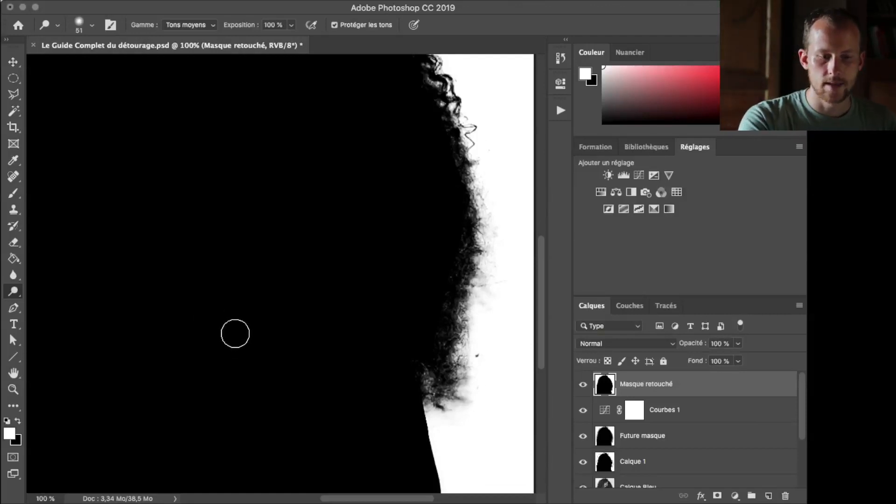
Paint out the stray dark speck beside the lower-right hair with a white 51 px brush
key(b)
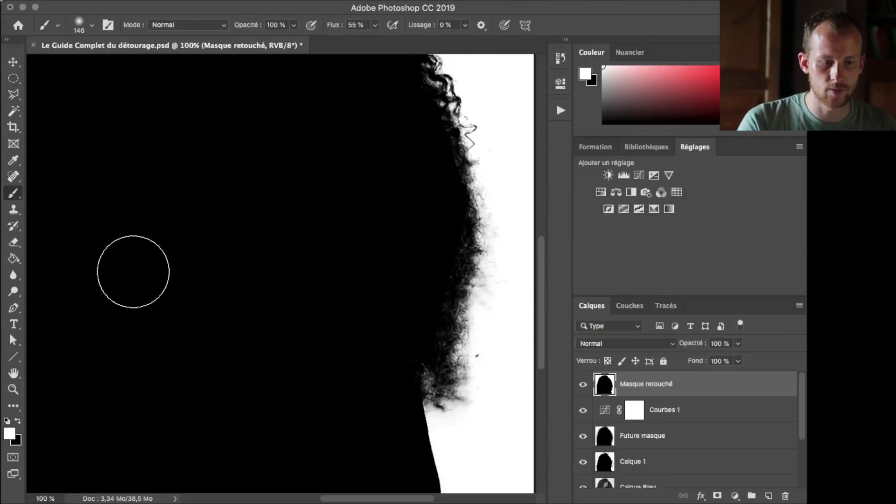
drag(451, 311, 421, 304)
drag(490, 367, 485, 365)
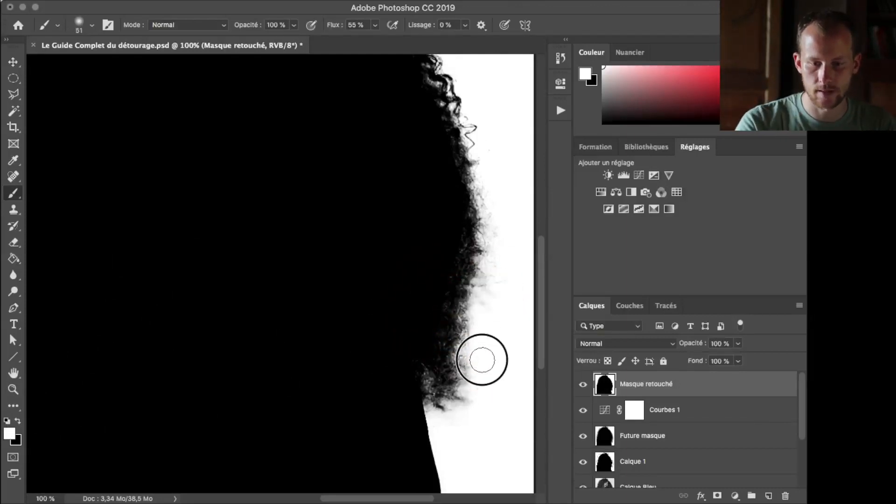
scroll(509, 418, right, 3)
scroll(511, 413, up, 4)
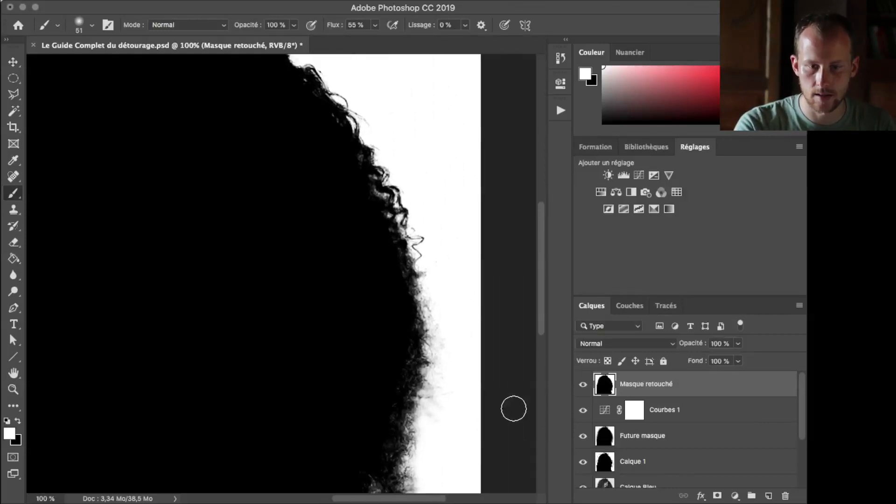
scroll(513, 410, left, 8)
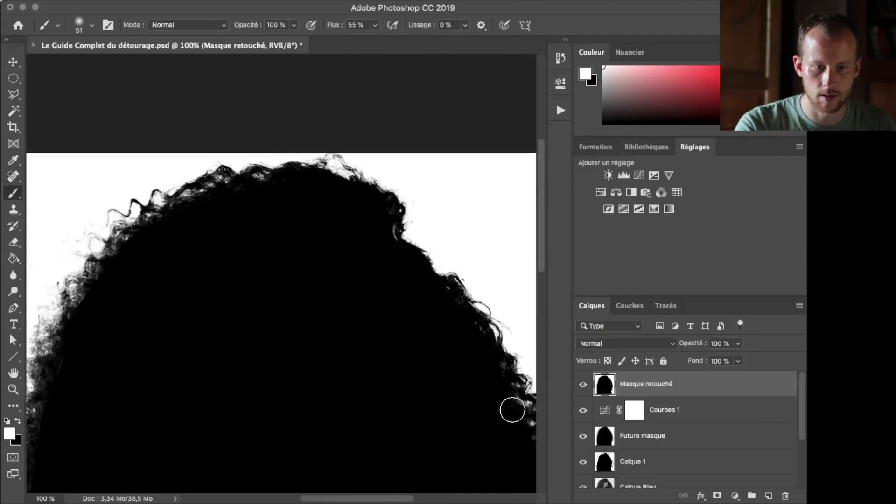
scroll(511, 409, down, 5)
scroll(511, 410, left, 6)
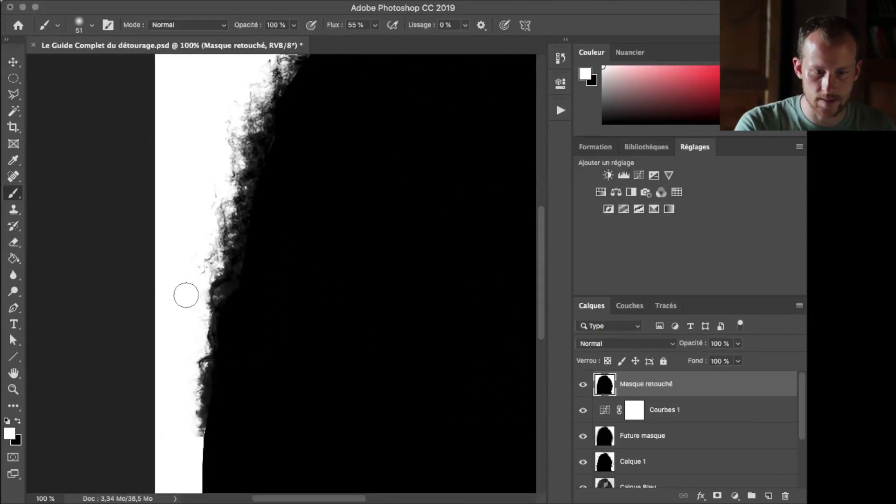
Paint white over the grey marks beside the lower-left sleeve edge, reducing the brush to 12 px for the contour
scroll(223, 392, down, 5)
drag(190, 384, 185, 390)
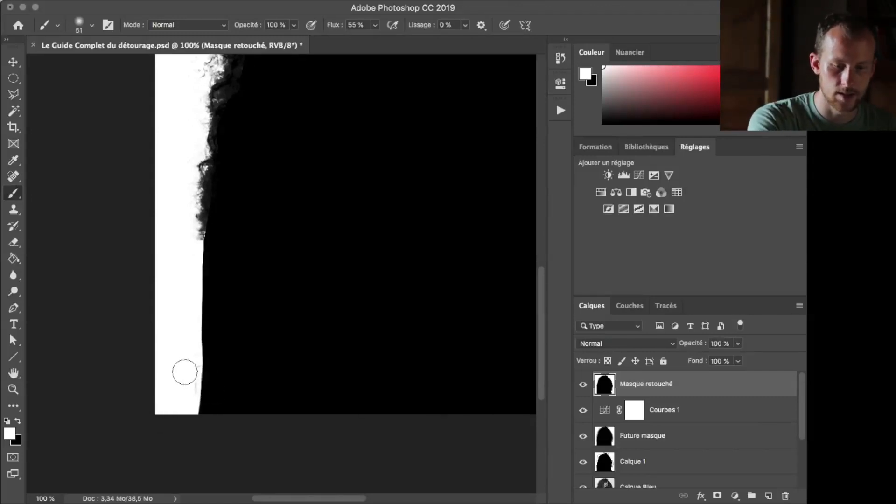
drag(177, 348, 176, 360)
key(ctrl+plus)
key(ctrl+plus)
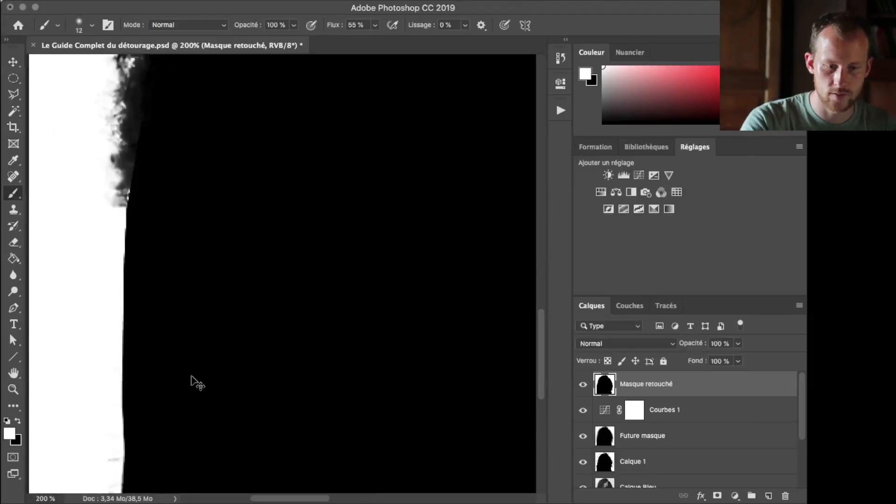
scroll(201, 389, down, 5)
scroll(202, 390, left, 6)
mouse_move(229, 211)
mouse_down()
mouse_move(212, 229)
mouse_move(216, 206)
mouse_move(210, 288)
mouse_move(207, 175)
mouse_up()
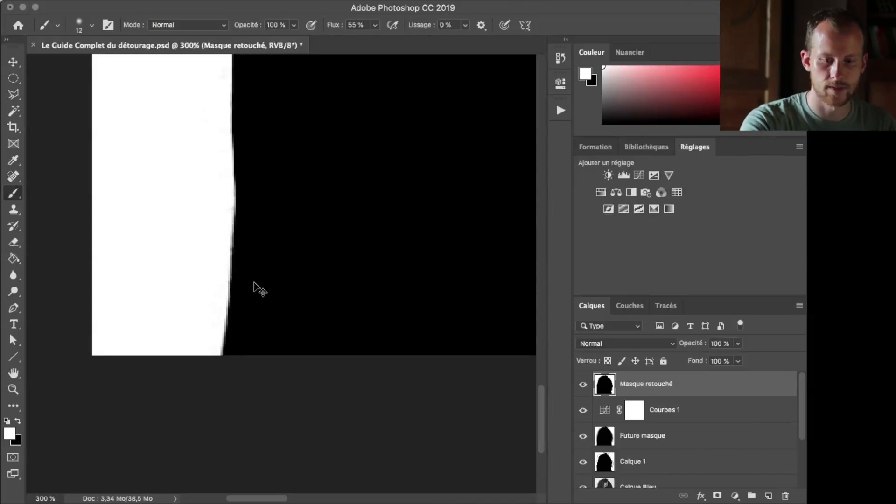
Select and copy the entire Masque retouché image, and show only the Beyoncé layer
key(super+minus)
key(super+minus)
key(super+minus)
key(super+minus)
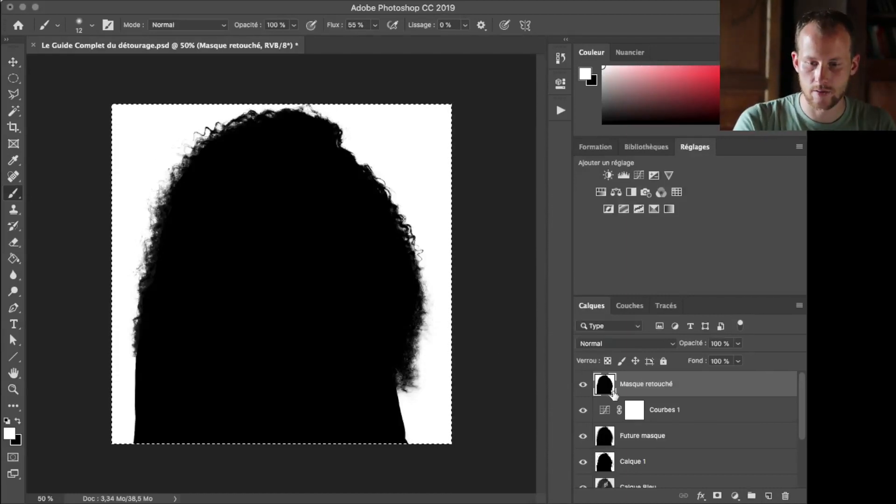
scroll(616, 396, down, 3)
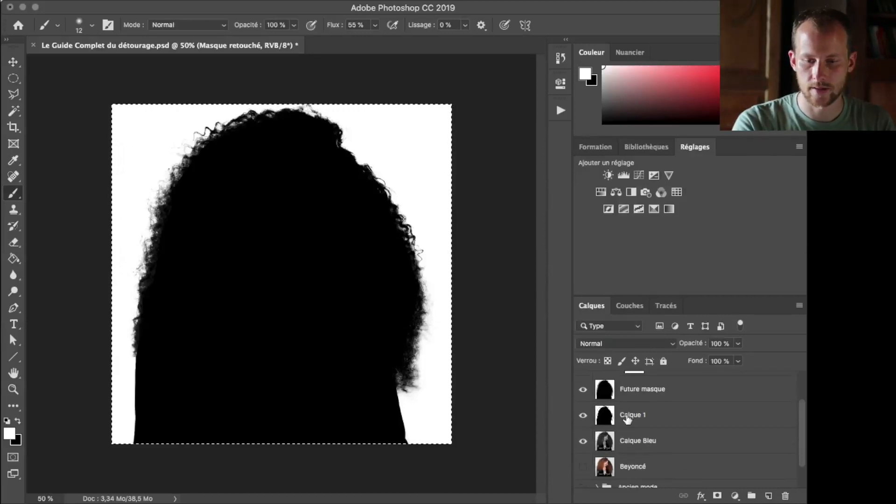
scroll(614, 445, up, 1)
scroll(614, 447, down, 2)
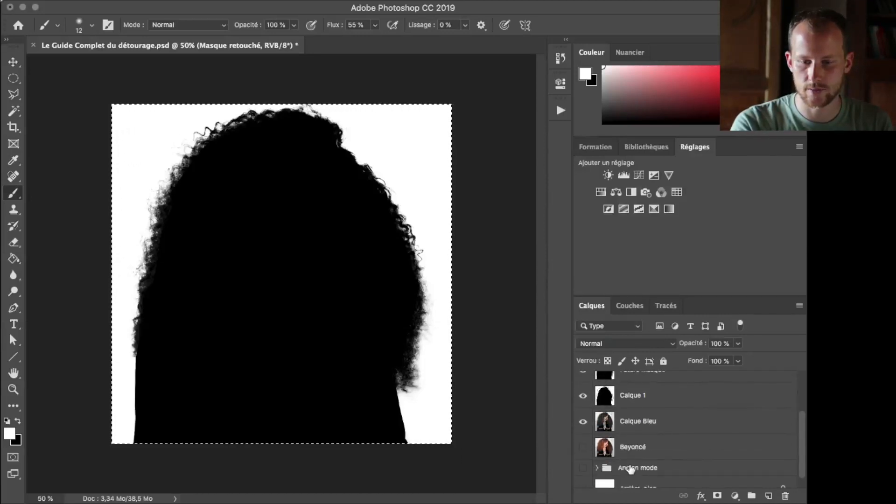
alt+click(584, 448)
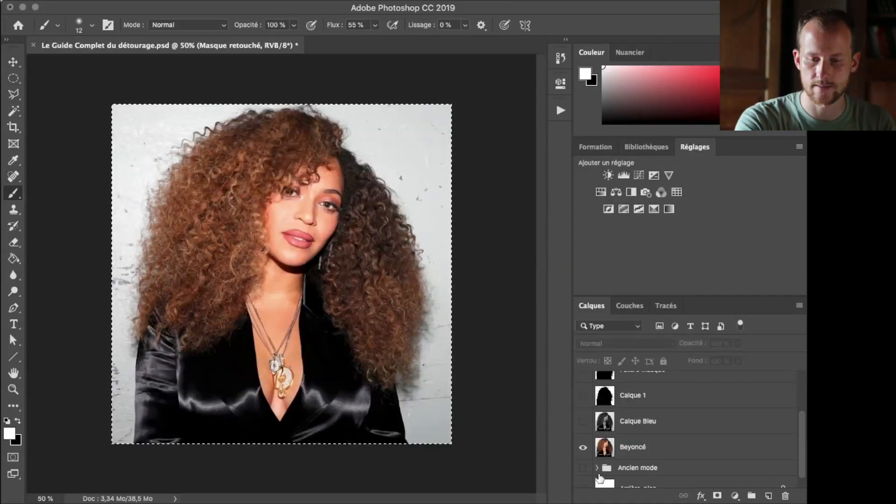
Add a layer mask to the Beyoncé layer and paste the copied black-and-white silhouette into it
click(638, 449)
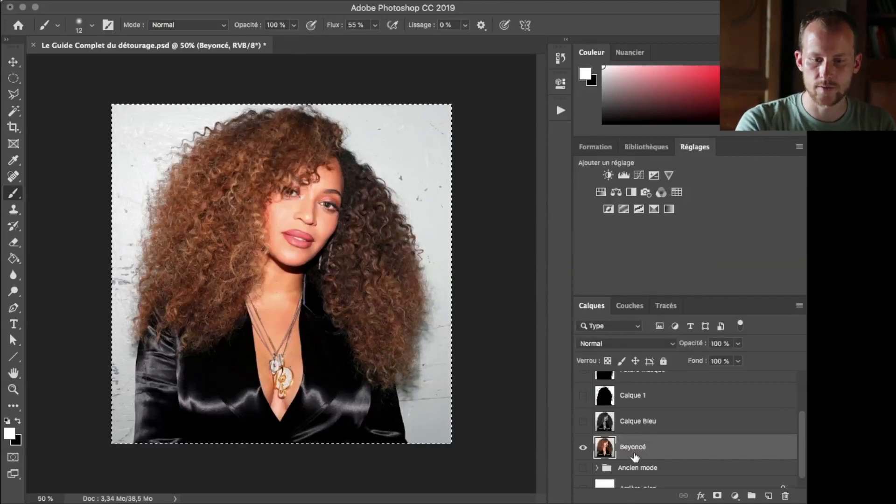
scroll(635, 455, down, 1)
click(717, 496)
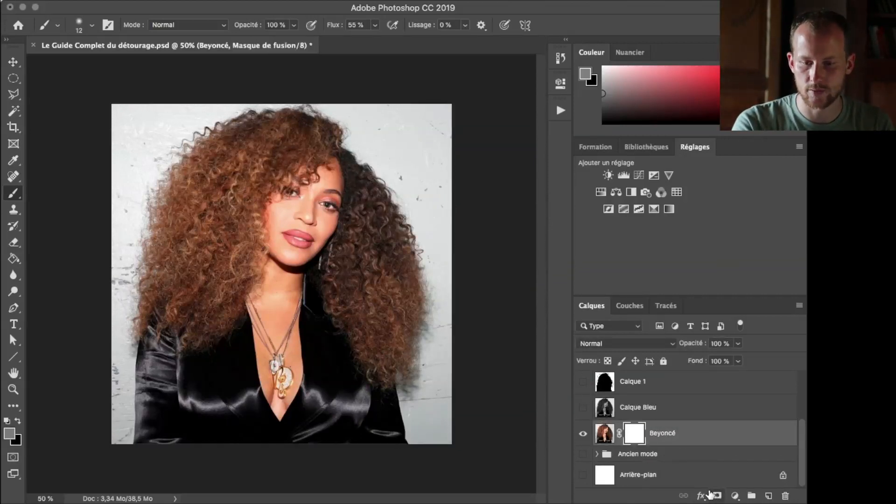
alt+click(636, 435)
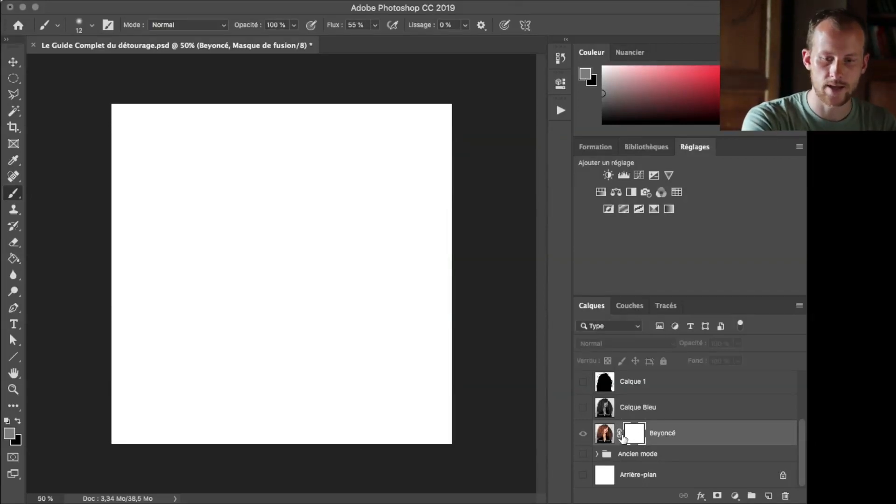
key(super+v)
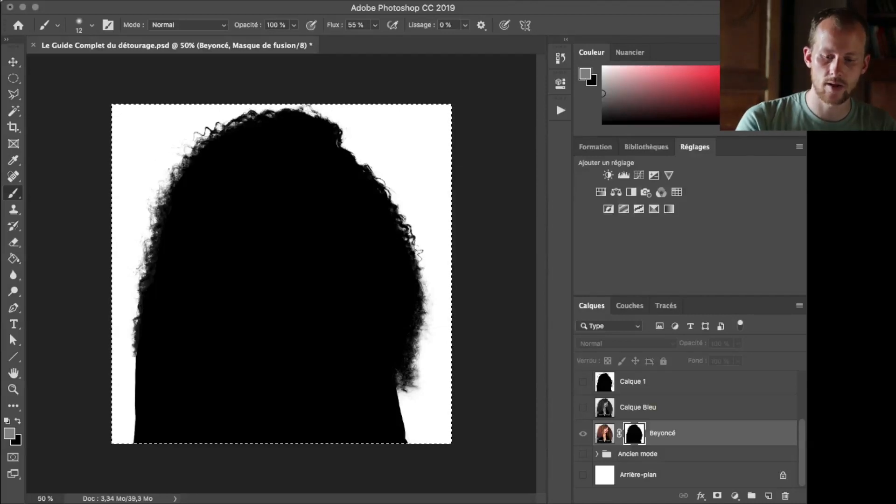
Invert the Beyoncé layer mask so the silhouette is white on black, clear the selection, and target the layer's image thumbnail
key(ctrl+i)
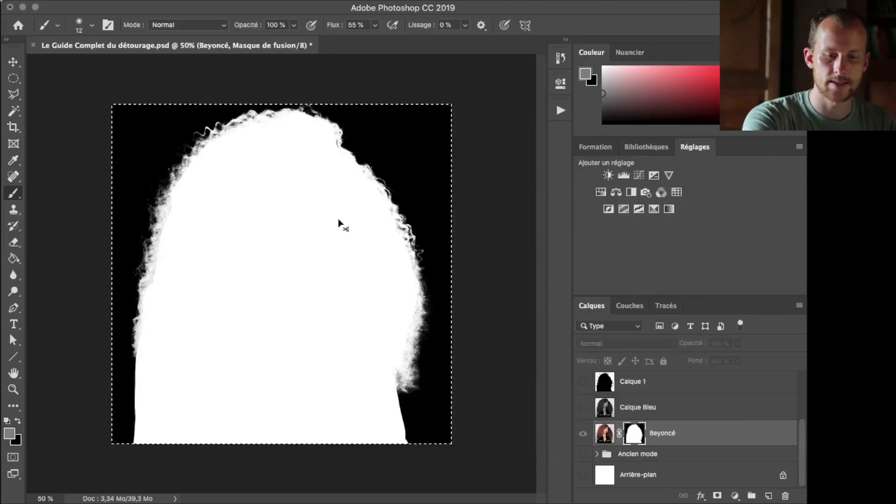
key(ctrl+d)
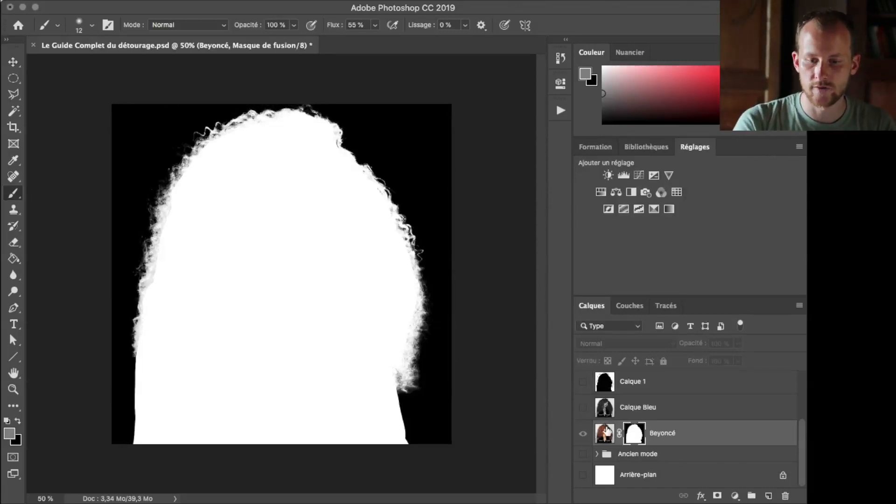
click(604, 434)
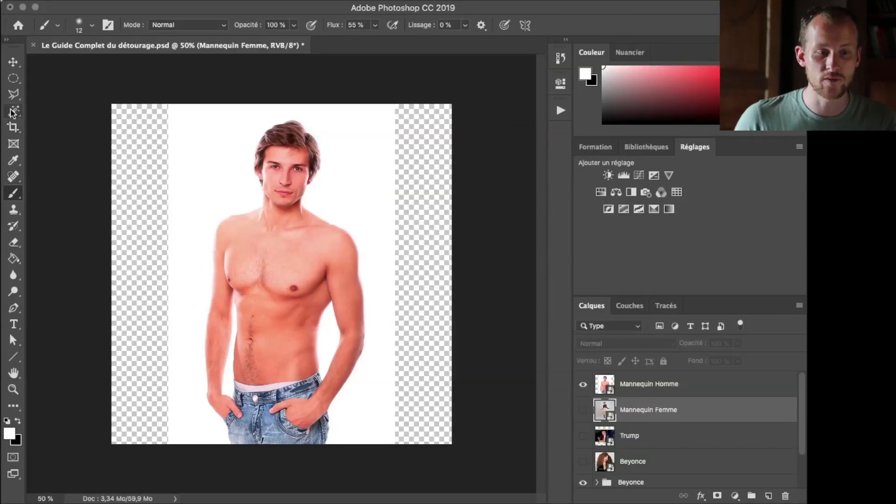
With the Quick Selection tool active, choose the Mannequin Homme layer and automatically select its subject
drag(15, 114, 40, 111)
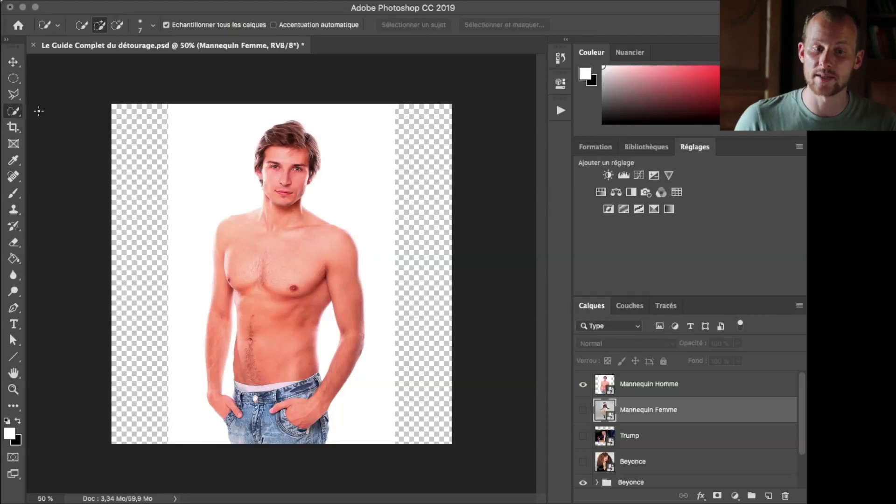
click(656, 390)
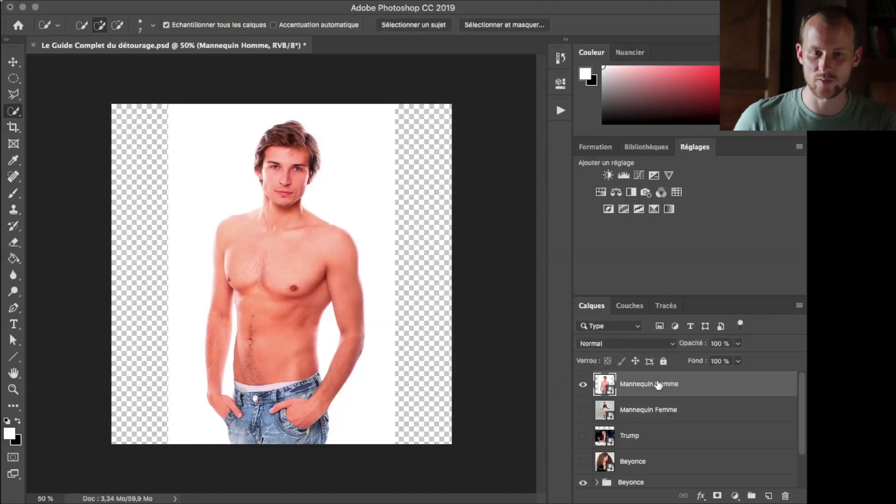
click(409, 26)
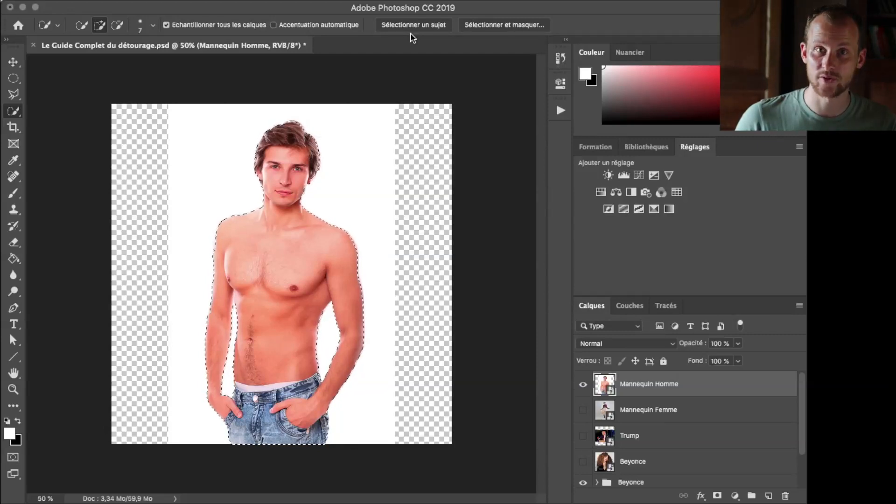
Refine the man's selection in Select and Mask with a 4 px edge detection radius, and apply it as a layer mask
click(489, 25)
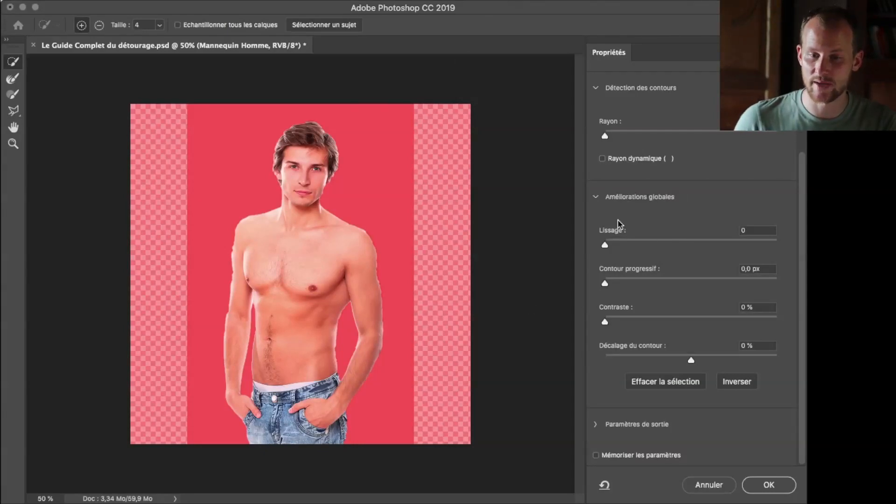
click(598, 198)
click(599, 201)
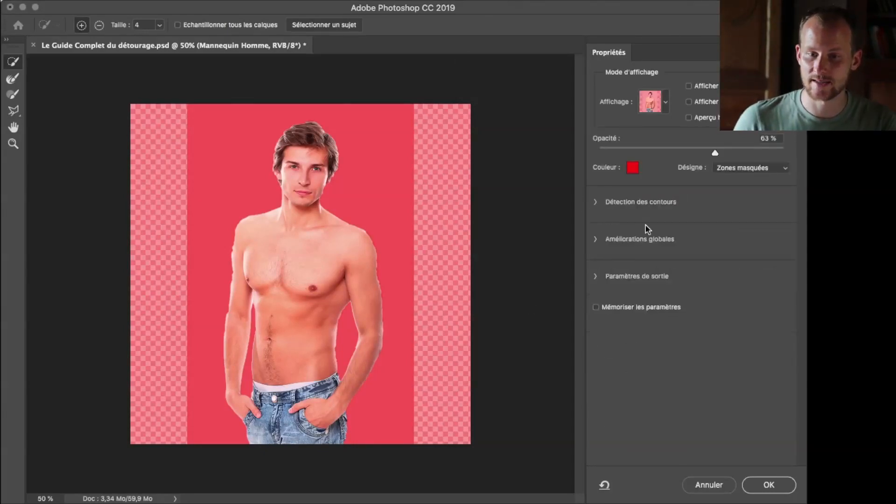
click(596, 203)
mouse_move(645, 242)
mouse_down()
mouse_move(610, 242)
mouse_move(644, 247)
mouse_up()
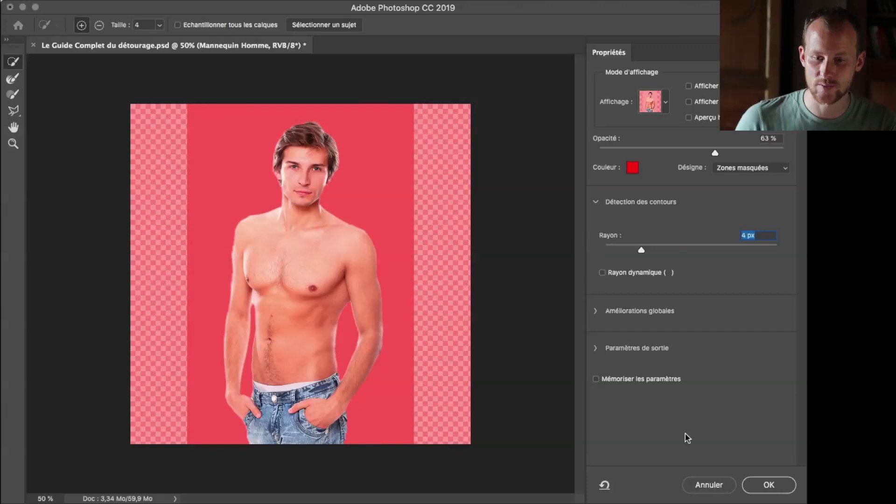
click(760, 484)
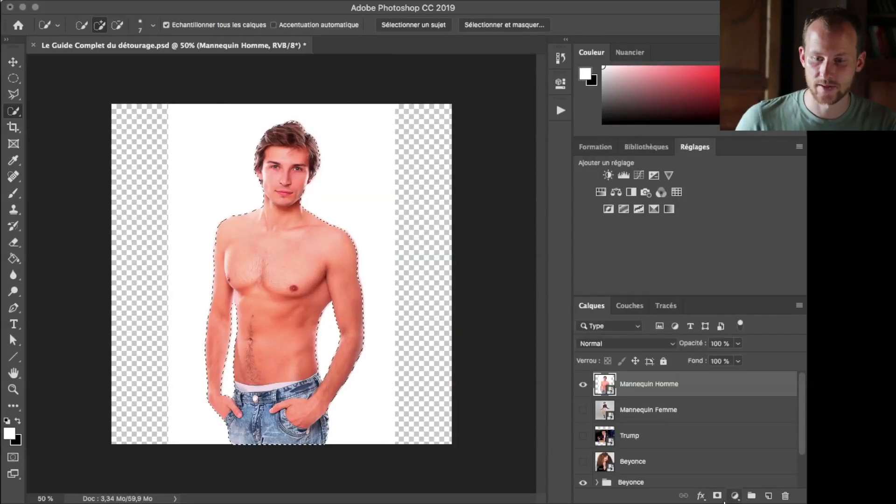
click(717, 495)
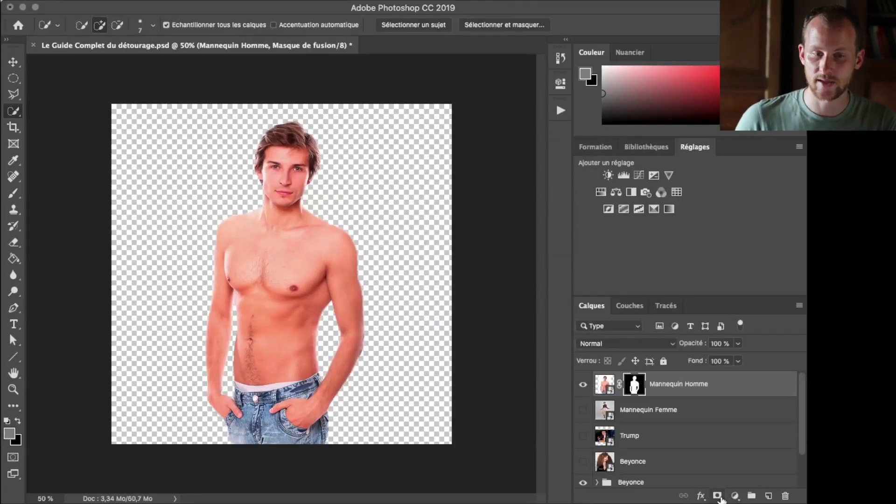
Show the Mannequin Femme layer instead of Mannequin Homme, select its subject automatically, and add a layer mask from the selection
click(583, 384)
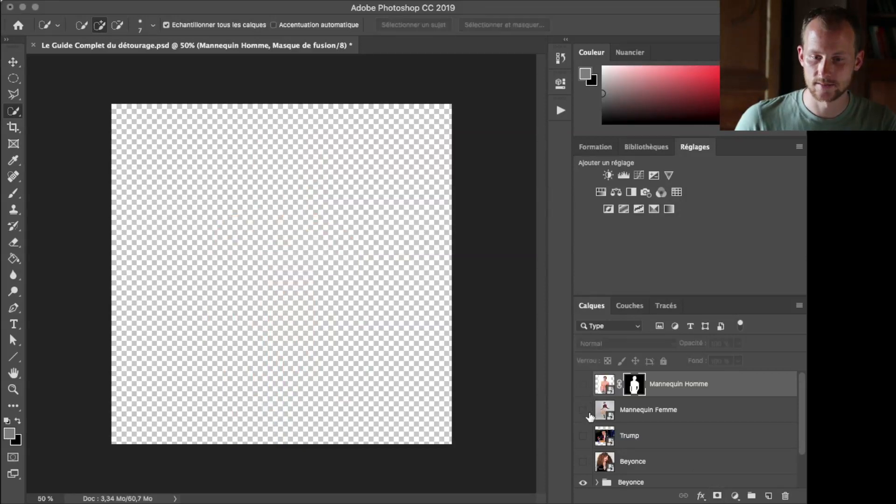
click(583, 410)
click(628, 411)
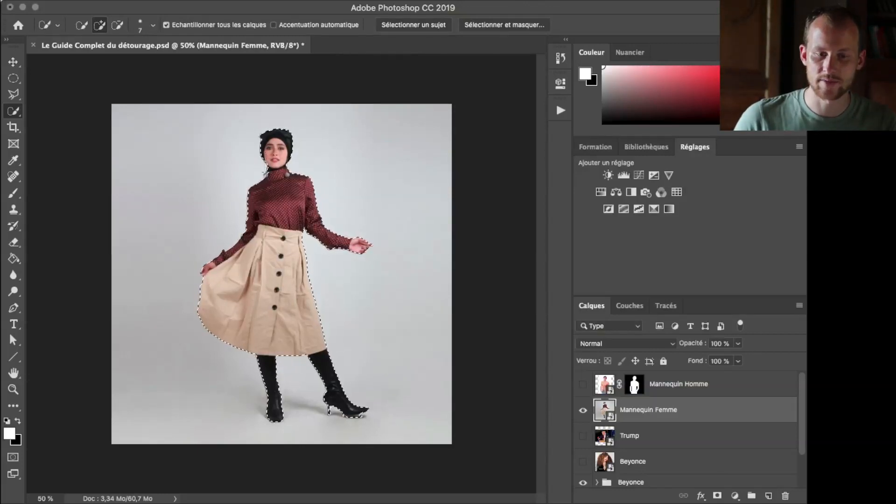
click(717, 496)
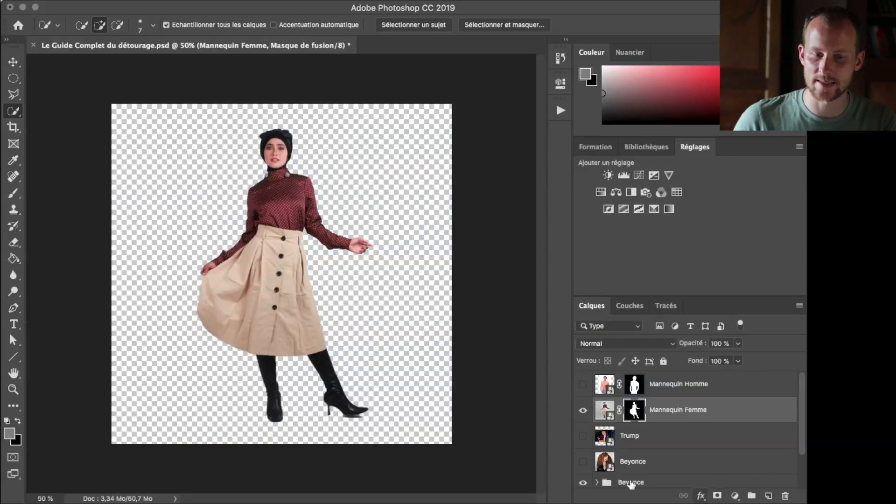
Show the Trump layer instead of Mannequin Femme, select its subject automatically, and toggle the layer's visibility off and on
click(583, 409)
click(583, 436)
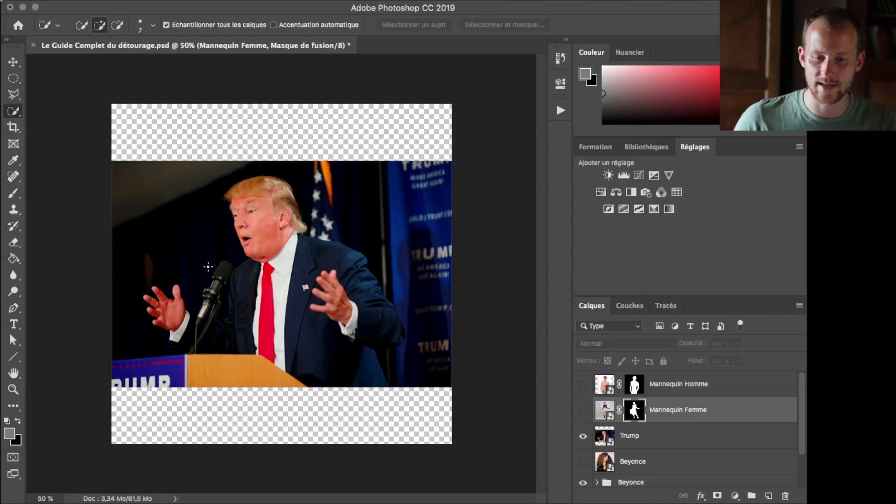
click(659, 441)
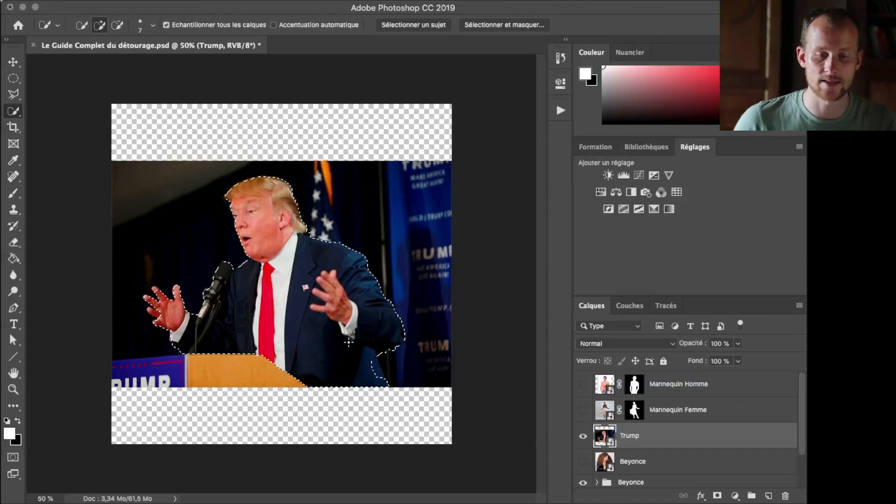
click(583, 436)
click(584, 436)
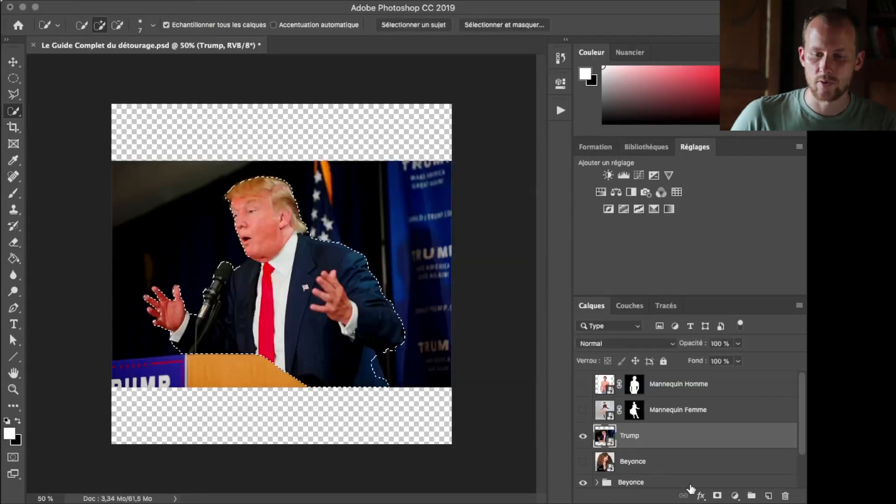
Show the Beyonce layer instead of Trump, clear the old selection, and automatically select the subject on the Beyonce layer
click(583, 436)
click(583, 462)
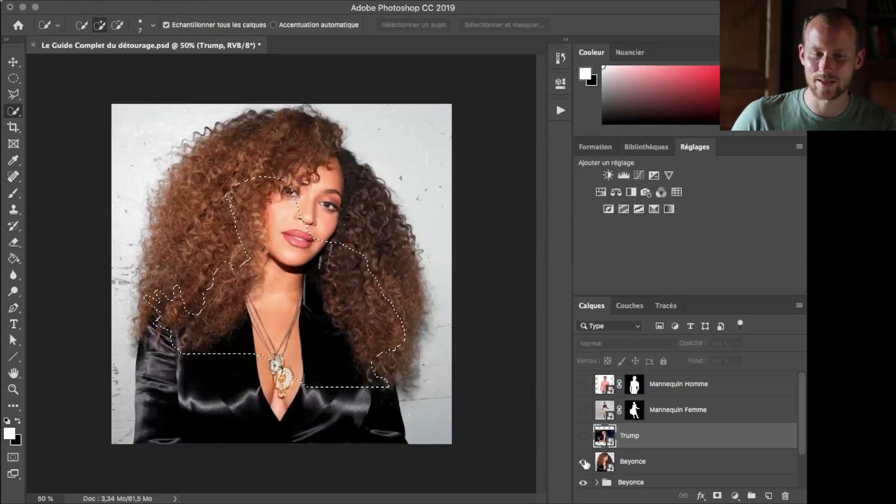
key(ctrl+d)
click(627, 457)
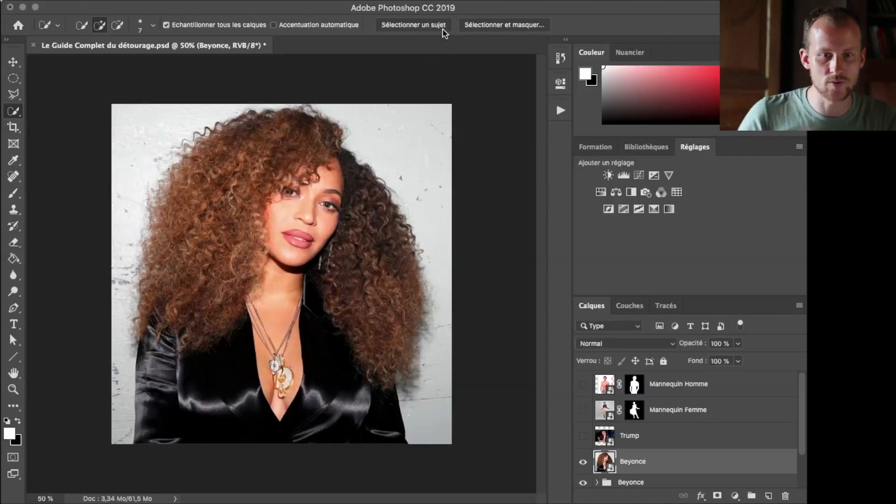
click(440, 28)
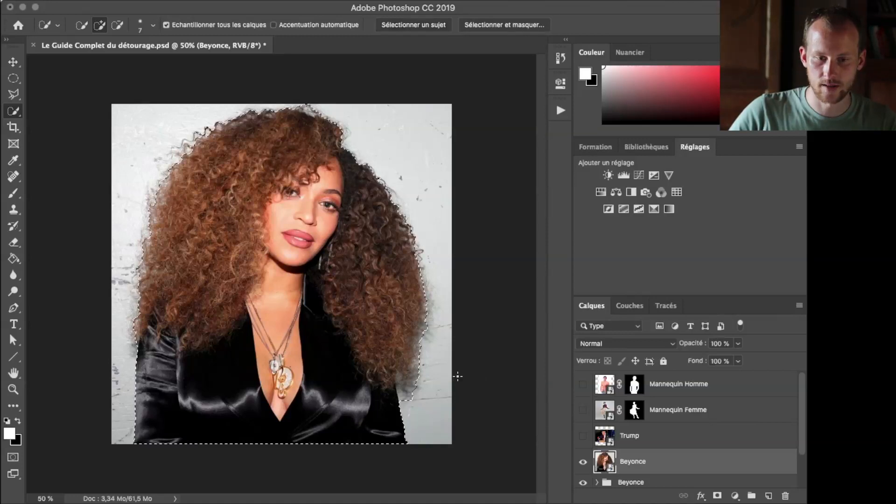
Try refining the Beyonce selection in Select and Mask with radii of 7 px and 56 px, brushing along the lower-left sleeve edge, and cancel
click(495, 25)
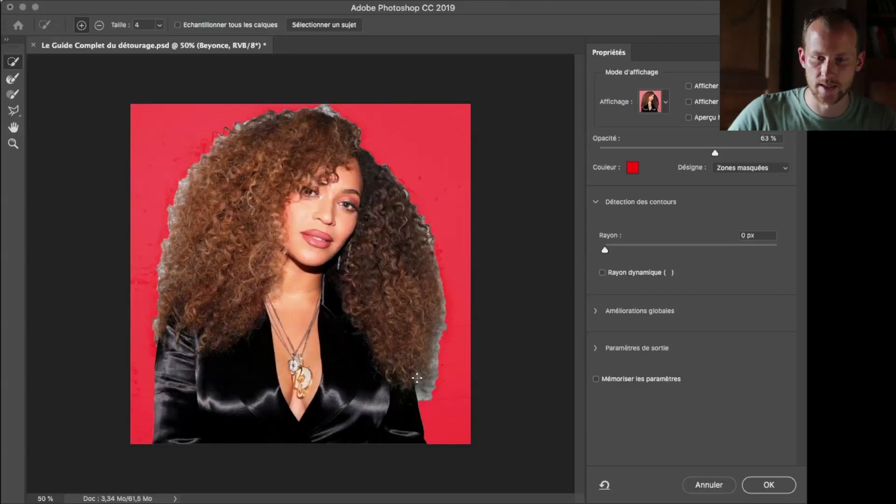
click(663, 250)
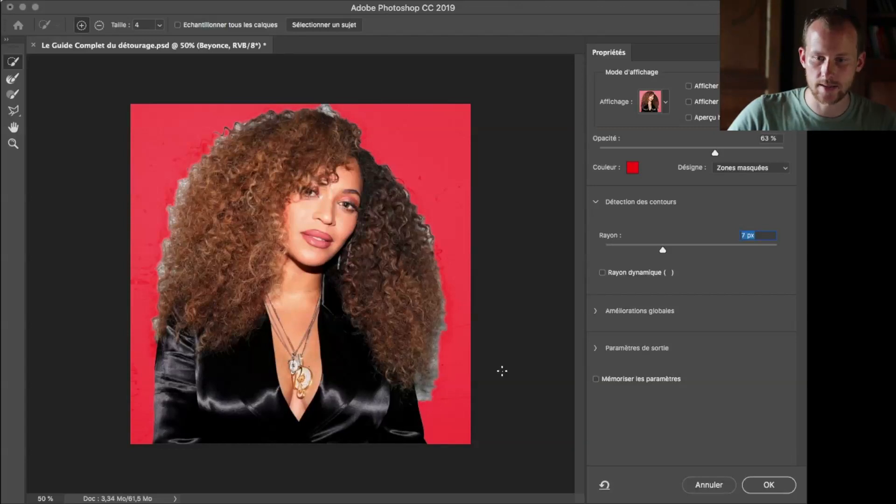
click(717, 248)
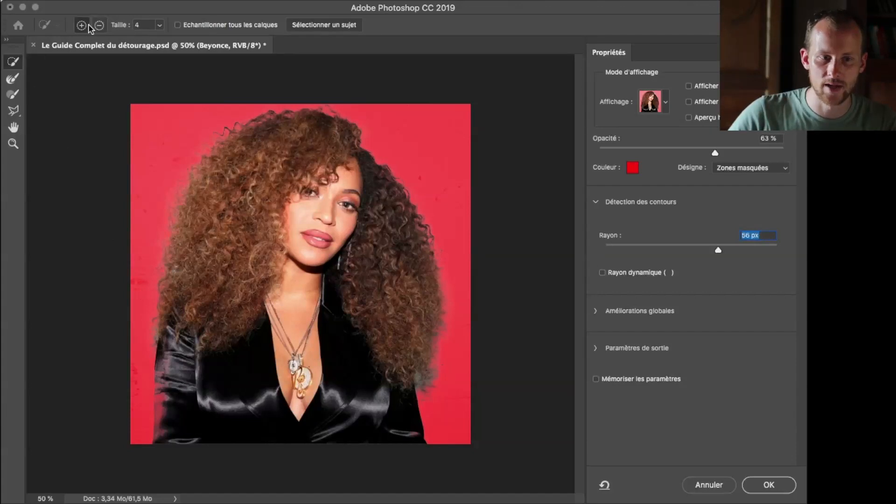
mouse_move(168, 393)
mouse_down()
mouse_move(164, 427)
mouse_move(166, 405)
mouse_up()
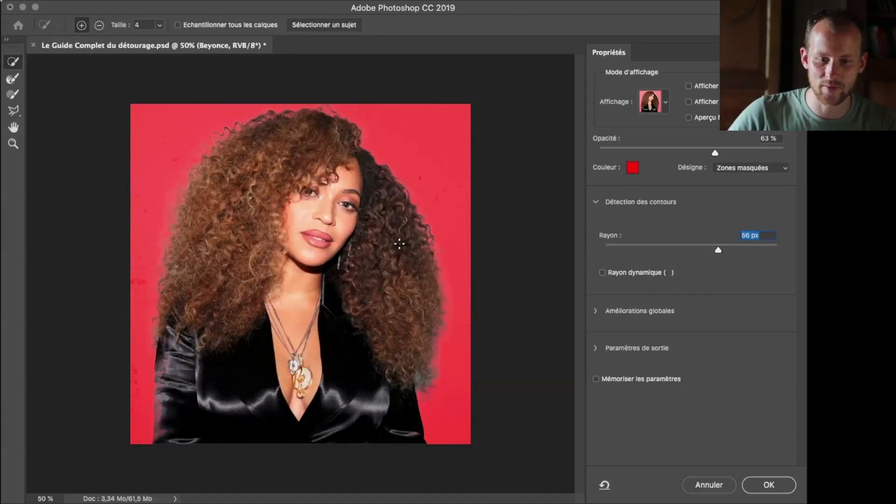
drag(161, 412, 164, 439)
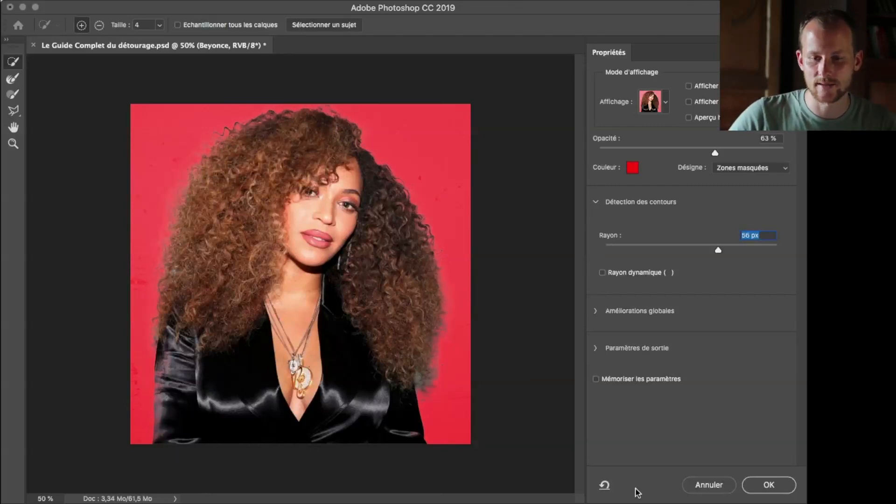
click(702, 487)
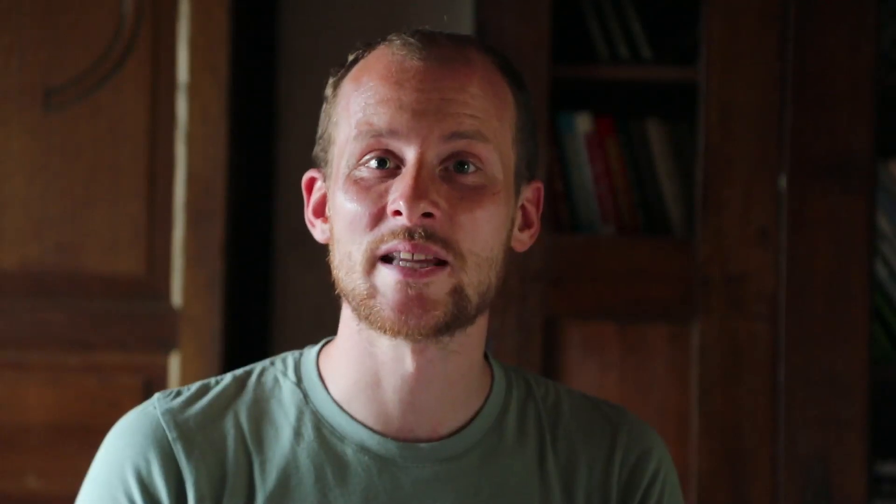